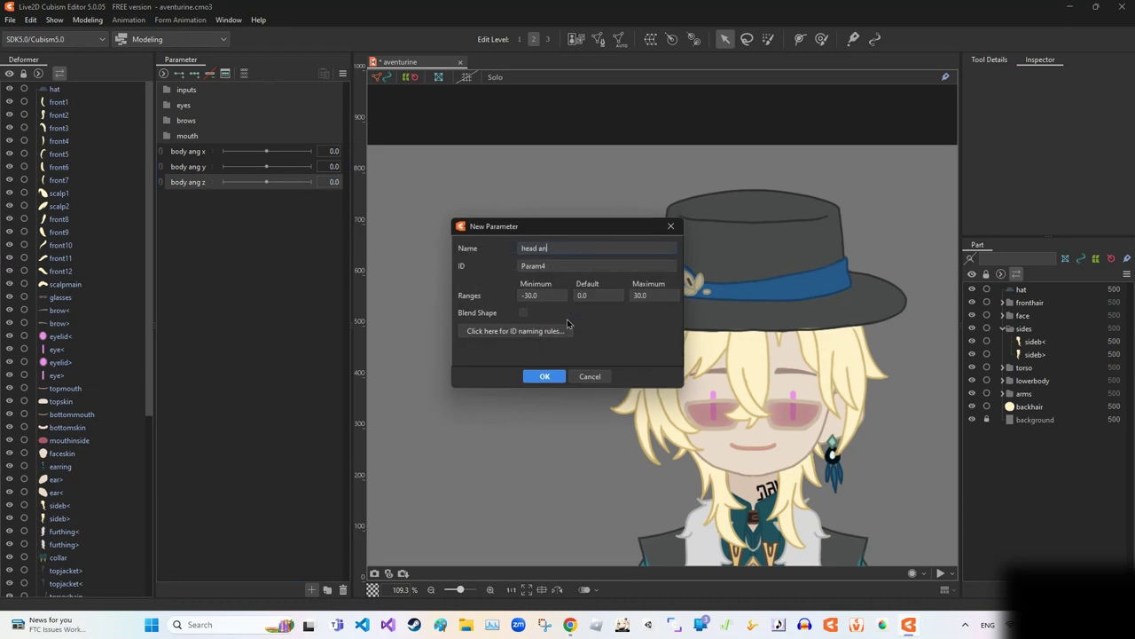
# Step: Create the parameters head ang x, head ang y and head ang z with a range of -30 to 30
pyautogui.click(559, 370)
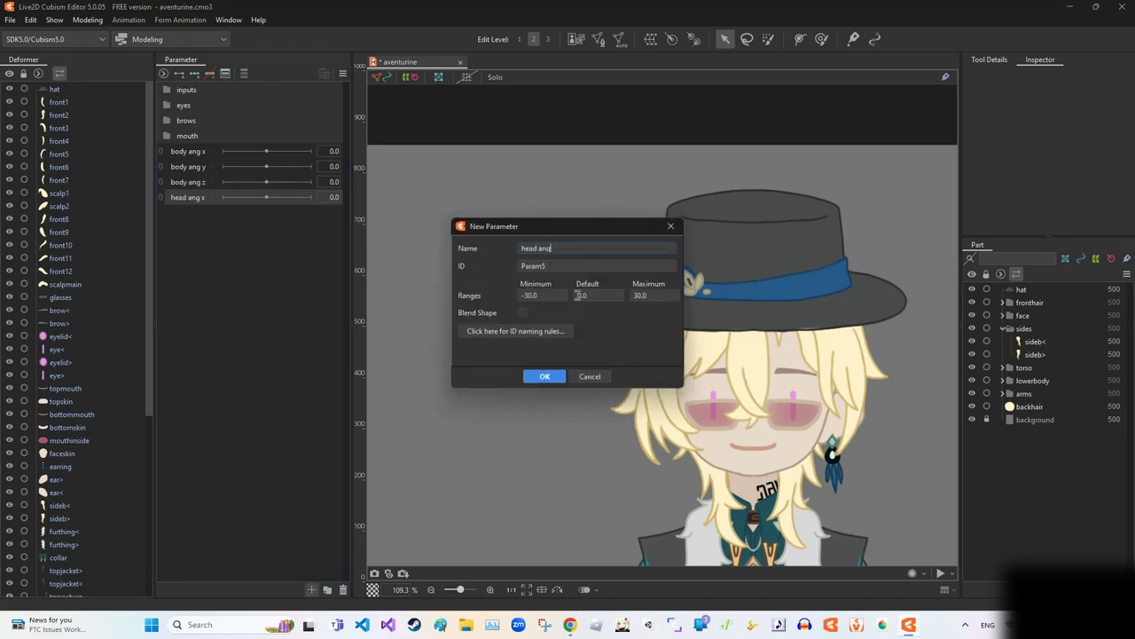
pyautogui.click(545, 376)
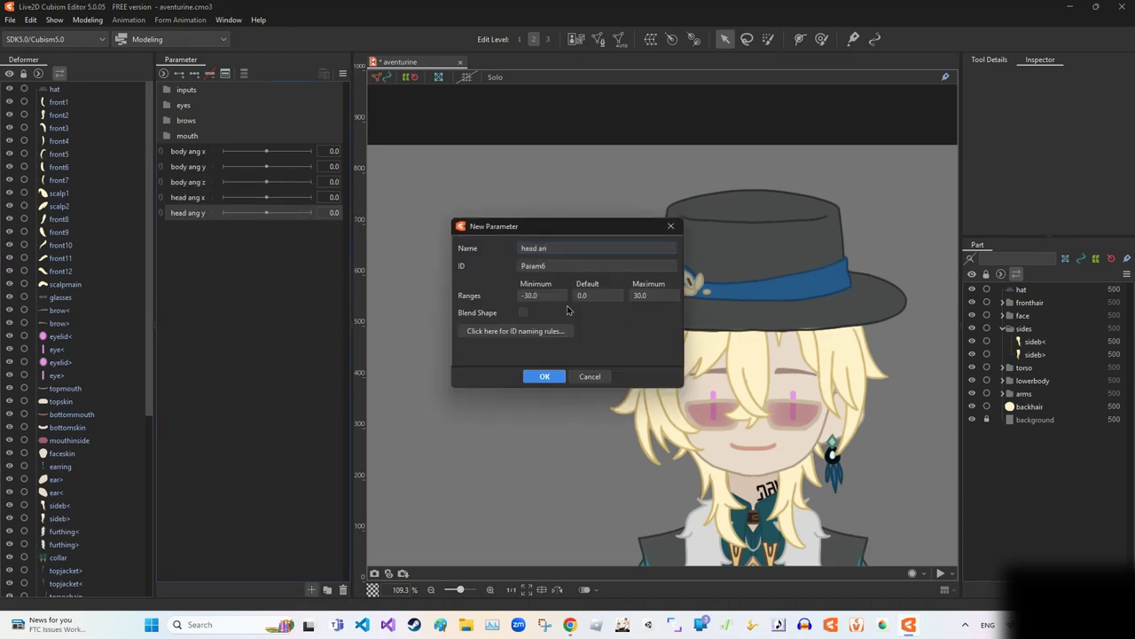
pyautogui.click(545, 376)
# Step: Create the parameters hair x and hair y with a range of -30 to 30
pyautogui.click(567, 315)
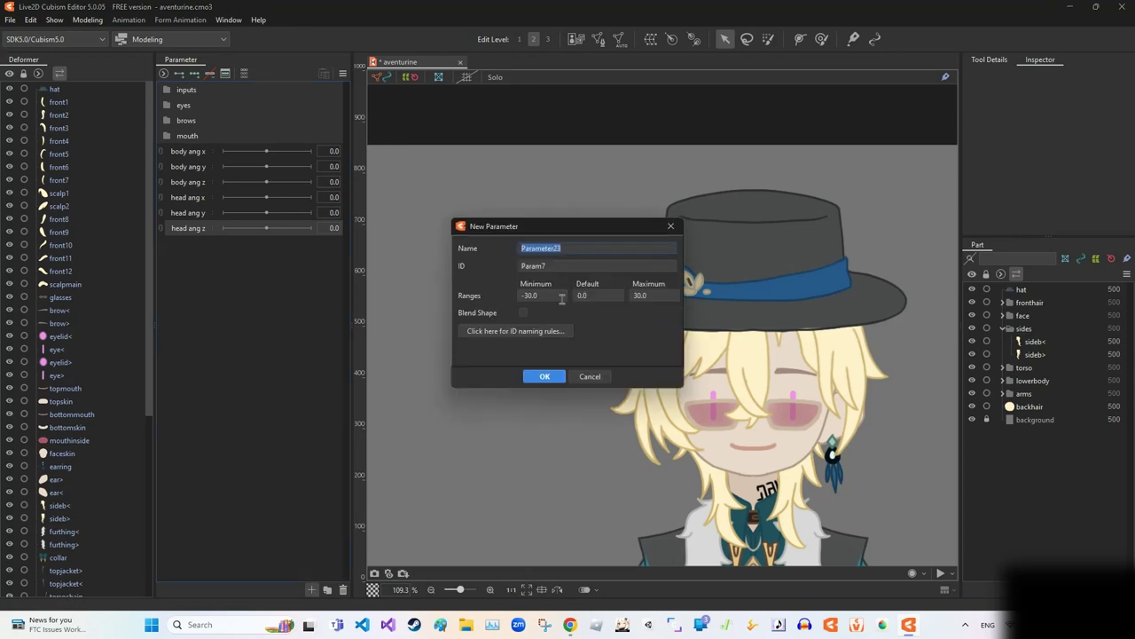
pyautogui.click(545, 376)
pyautogui.click(545, 376)
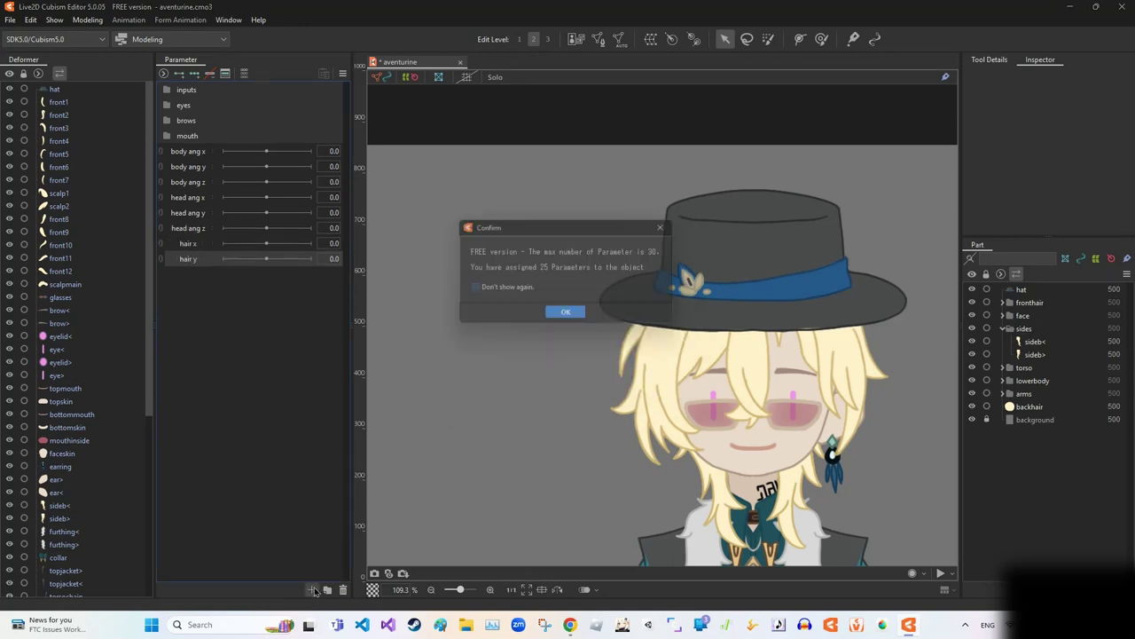
# Step: Create the parameters glasses toggle and hat toggle with minimum 0, default 0 and maximum 1
pyautogui.click(565, 310)
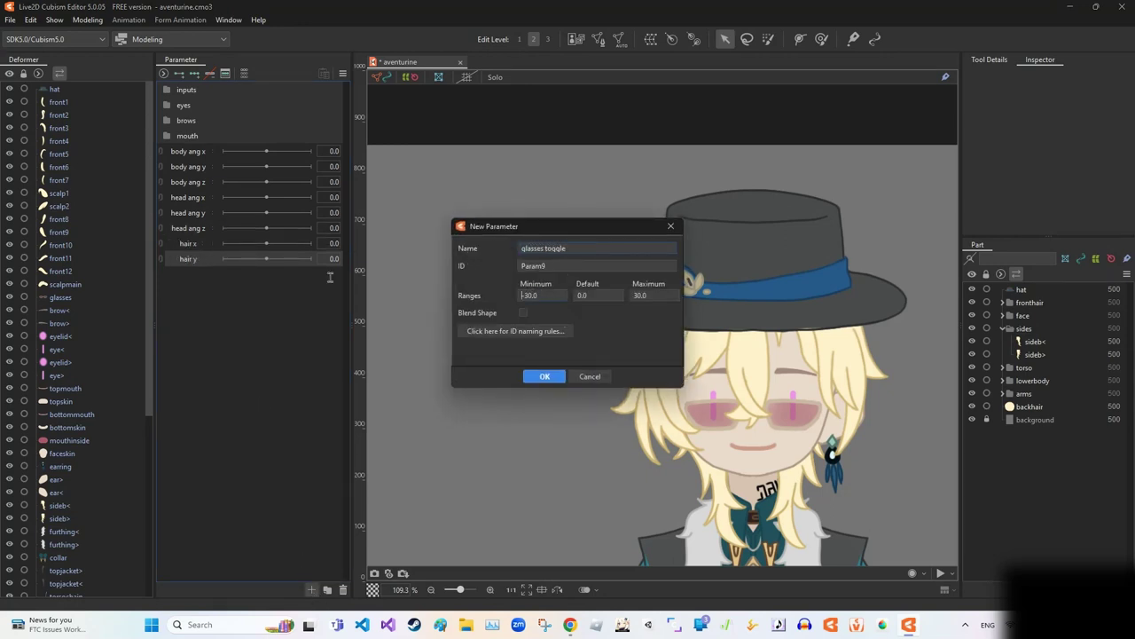
pyautogui.click(545, 376)
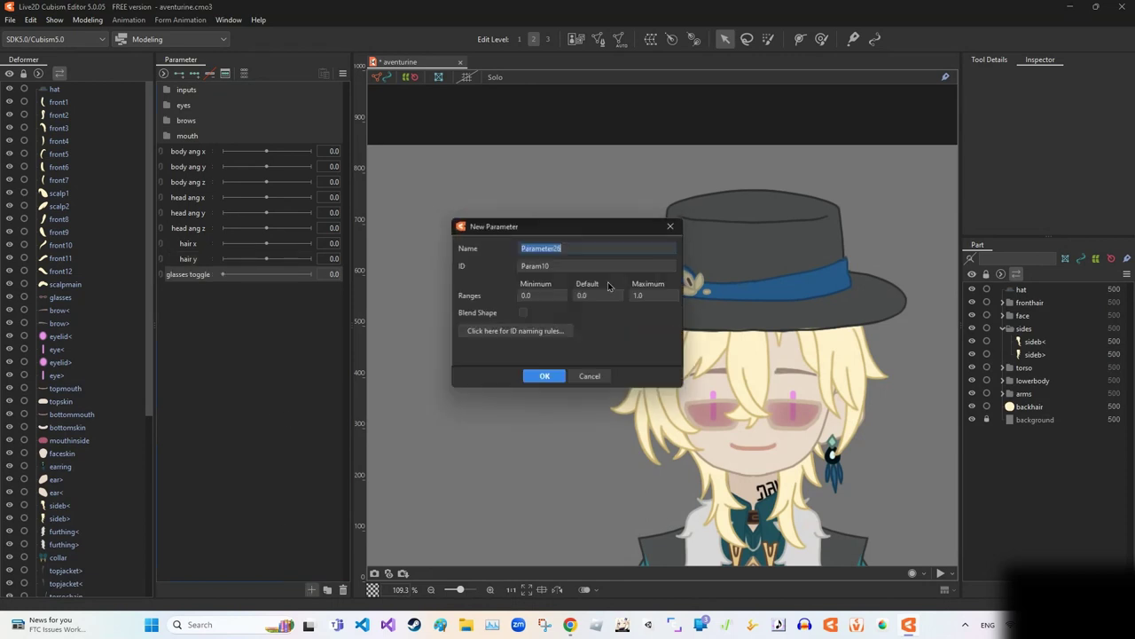
pyautogui.click(544, 376)
# Step: Group the body ang parameters in a folder named body and the head ang parameters in a folder named head
pyautogui.click(327, 589)
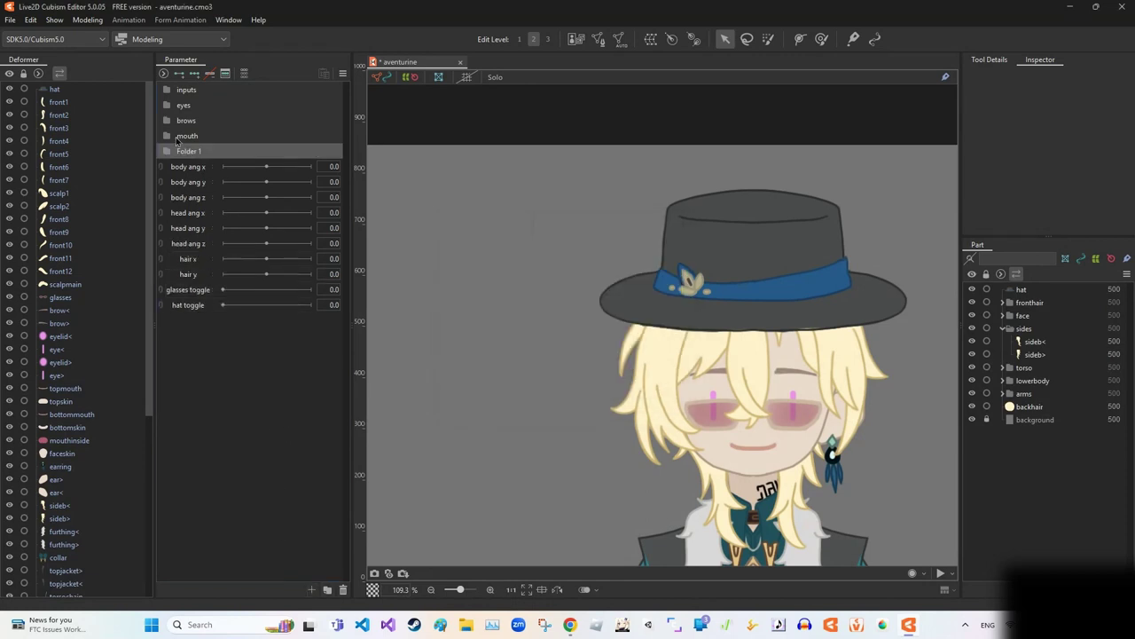
pyautogui.moveTo(198, 205); pyautogui.dragTo(184, 151)
pyautogui.click(327, 589)
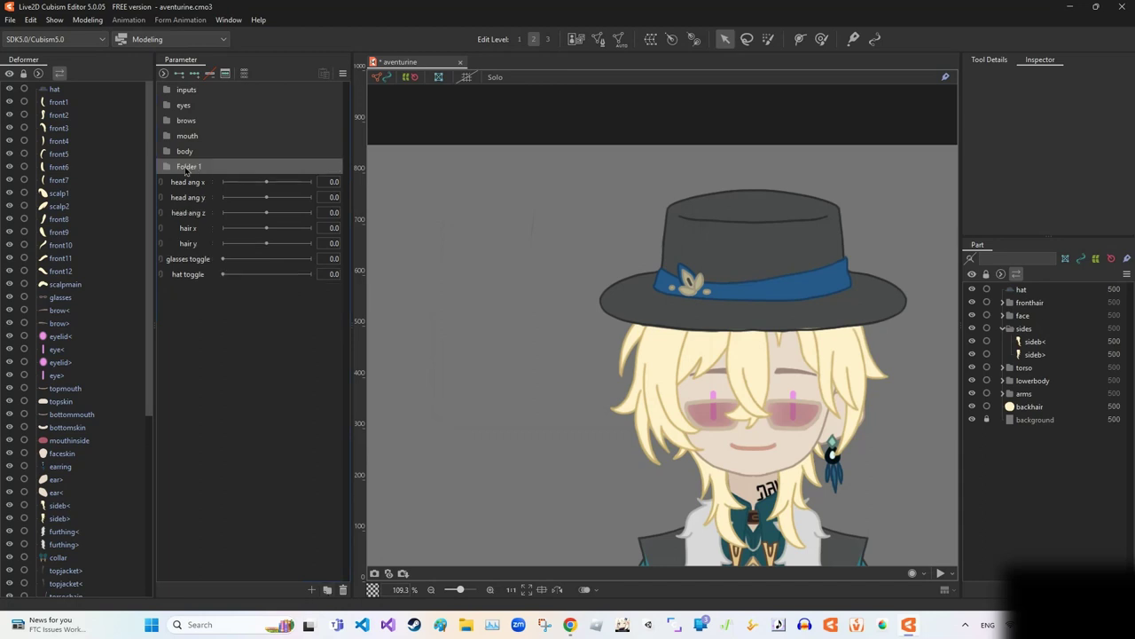
pyautogui.click(188, 182)
pyautogui.keyDown('shift'); pyautogui.click(189, 212); pyautogui.keyUp('shift')
pyautogui.moveTo(188, 196)
pyautogui.mouseDown()
pyautogui.moveTo(185, 167)
pyautogui.moveTo(184, 182)
pyautogui.mouseUp()
# Step: Group hair x and hair y in a folder named hair, and the two toggle parameters in a folder named others
pyautogui.click(327, 589)
pyautogui.click(214, 197)
pyautogui.keyDown('shift'); pyautogui.click(214, 212); pyautogui.keyUp('shift')
pyautogui.click(327, 589)
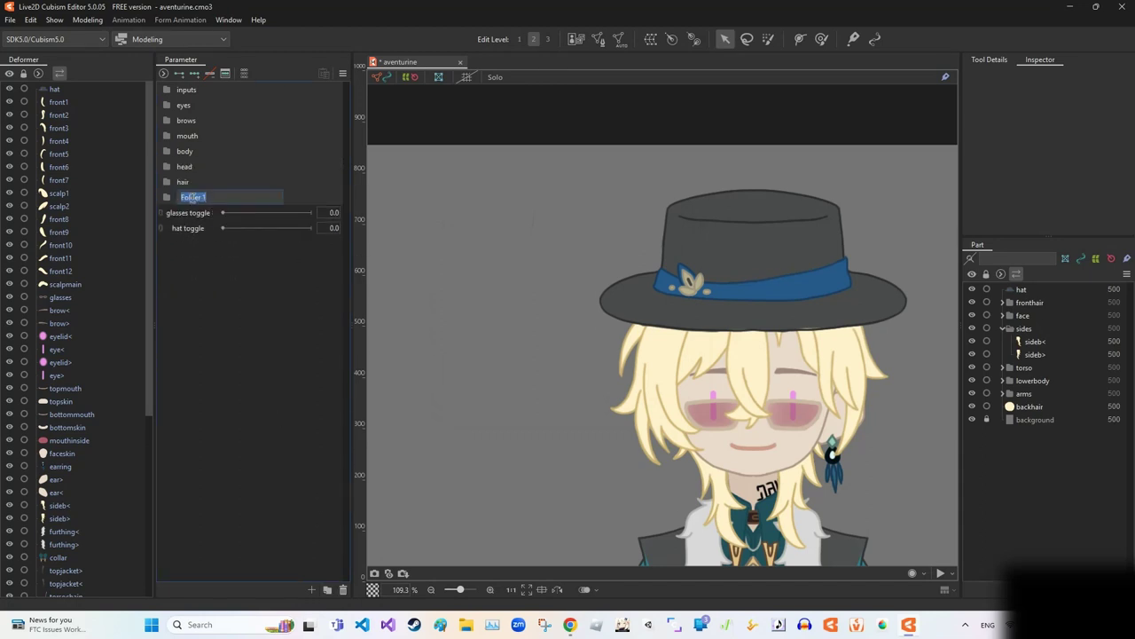
# Step: Key the glasses at both ends of glasses toggle and set their opacity to 0% at value 0
pyautogui.scroll(2, 754, 399)
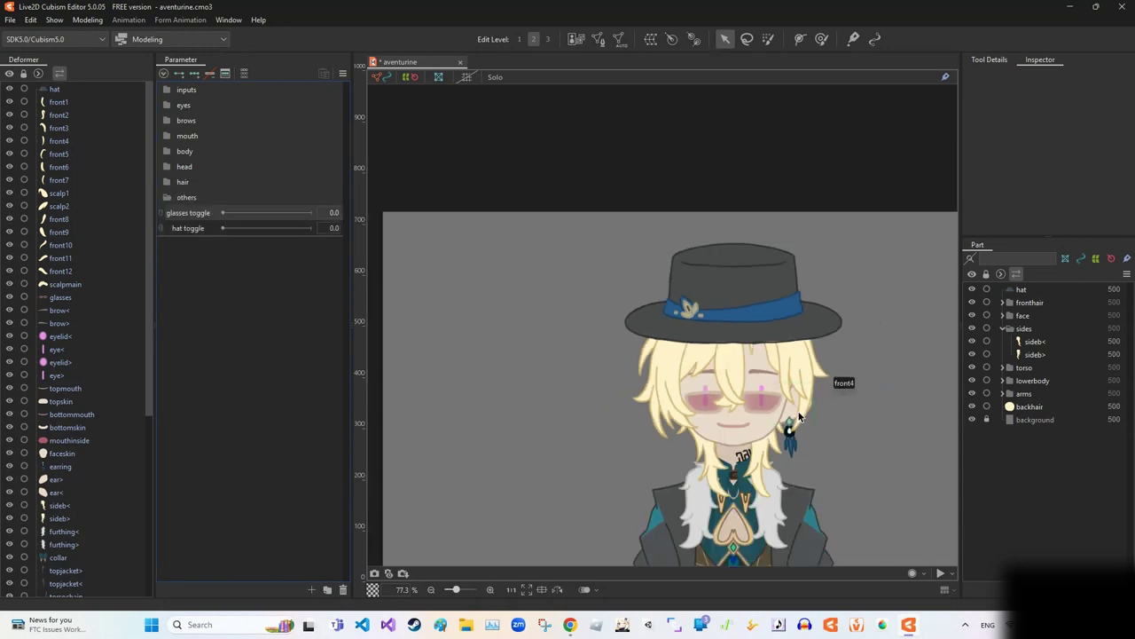
pyautogui.click(725, 367)
pyautogui.moveTo(1053, 176); pyautogui.dragTo(1020, 177)
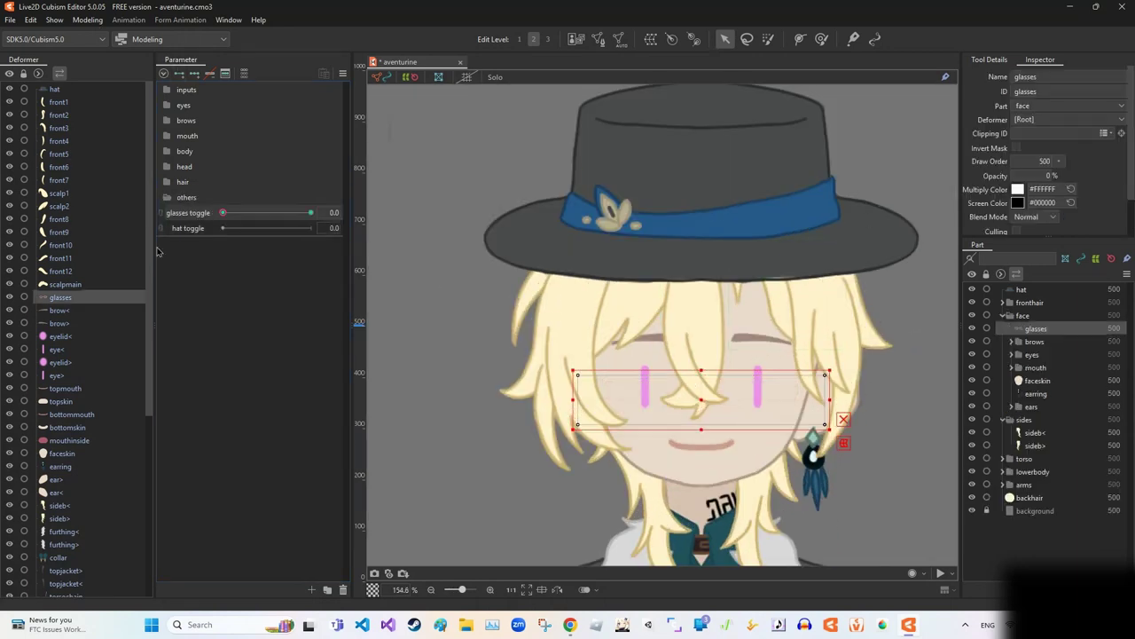
# Step: Key the hat at both ends of hat toggle and set its opacity to 0% at value 0
pyautogui.click(737, 167)
pyautogui.scroll(-4, 806, 303)
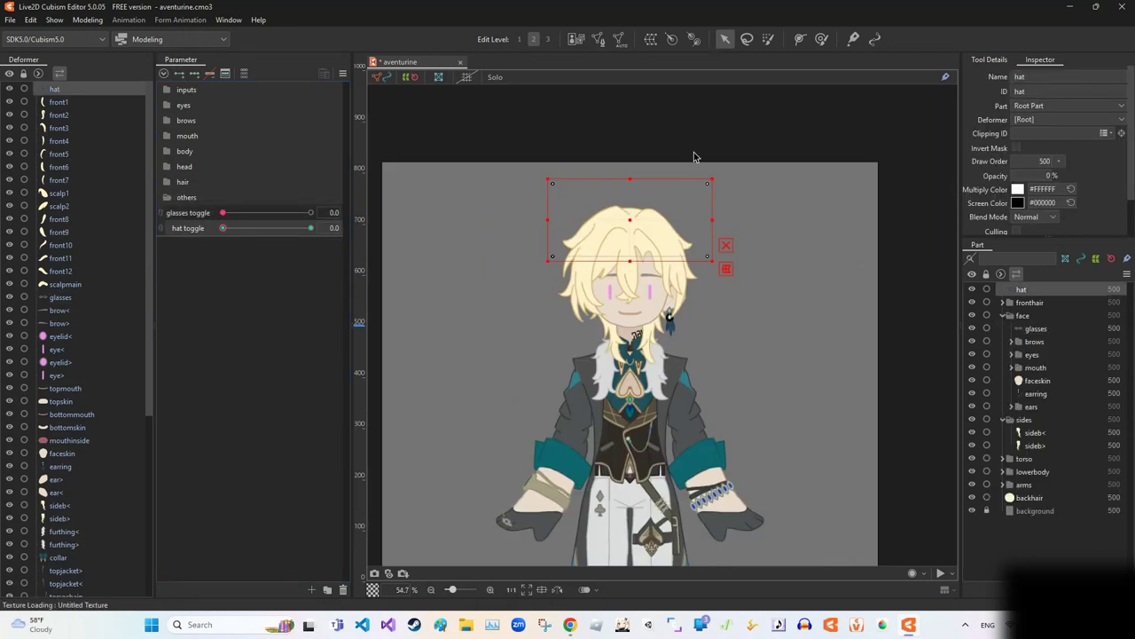
pyautogui.scroll(3, 727, 266)
pyautogui.click(727, 257)
pyautogui.scroll(-3, 898, 261)
pyautogui.click(899, 261)
pyautogui.scroll(3, 898, 260)
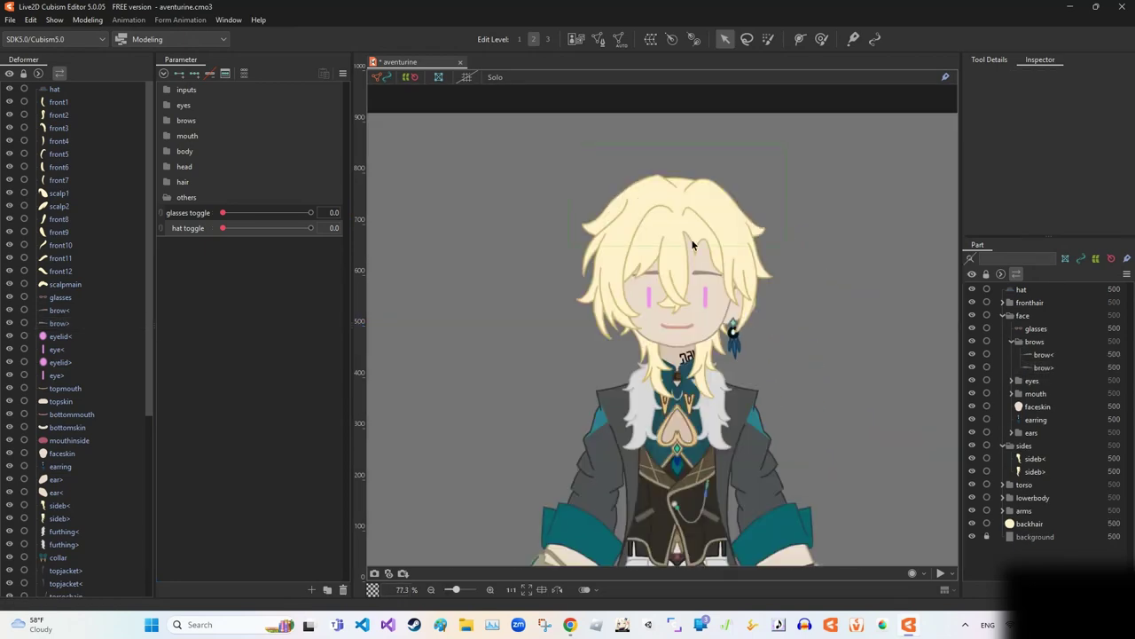
# Step: Test the hat toggle parameter and hide the hat and glasses layers
pyautogui.moveTo(222, 227)
pyautogui.mouseDown()
pyautogui.moveTo(310, 228)
pyautogui.moveTo(244, 230)
pyautogui.mouseUp()
pyautogui.scroll(5, 593, 275)
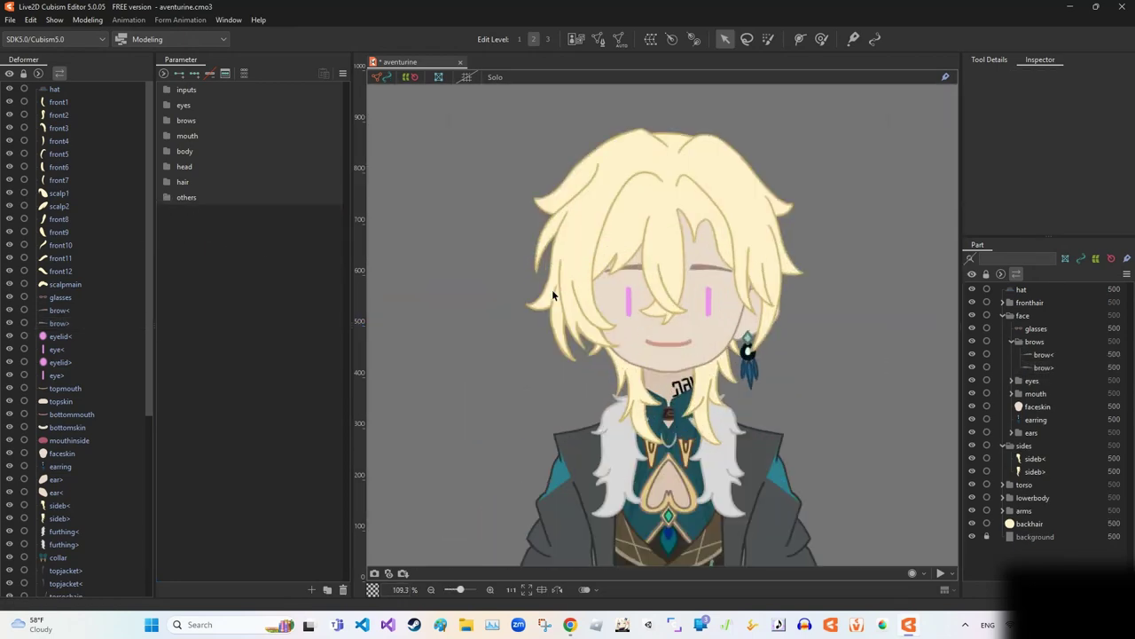
pyautogui.click(674, 305)
pyautogui.scroll(-3, 621, 311)
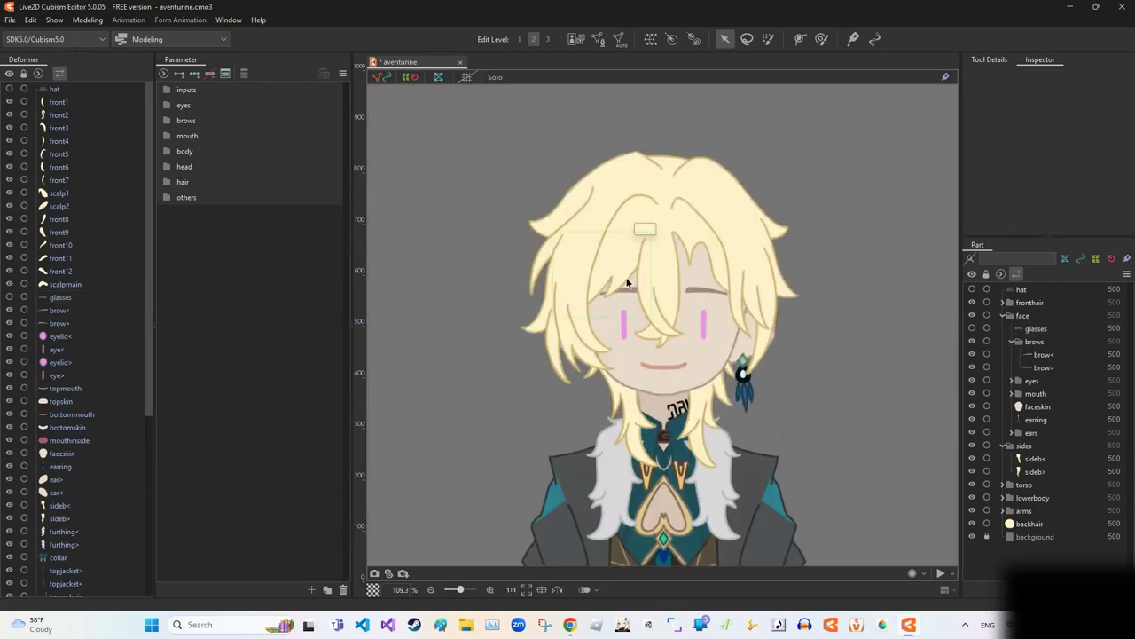
# Step: Try to create a warp deformer named <eye as parent of the eyelid< and eye< meshes
pyautogui.scroll(3, 609, 316)
pyautogui.click(609, 316)
pyautogui.keyDown('shift'); pyautogui.click(608, 317); pyautogui.keyUp('shift')
pyautogui.click(650, 38)
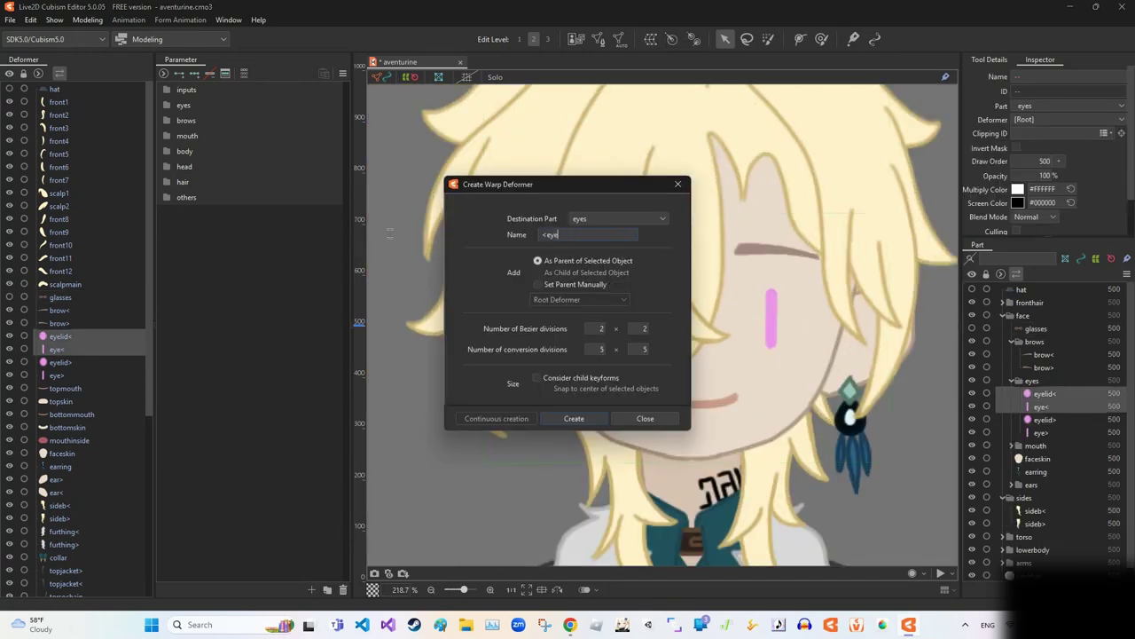
pyautogui.click(574, 418)
# Step: Create a warp deformer named "> eye" around the eyelid> and eye> meshes
pyautogui.click(772, 316)
pyautogui.keyDown('shift'); pyautogui.click(772, 316); pyautogui.keyUp('shift')
pyautogui.click(650, 38)
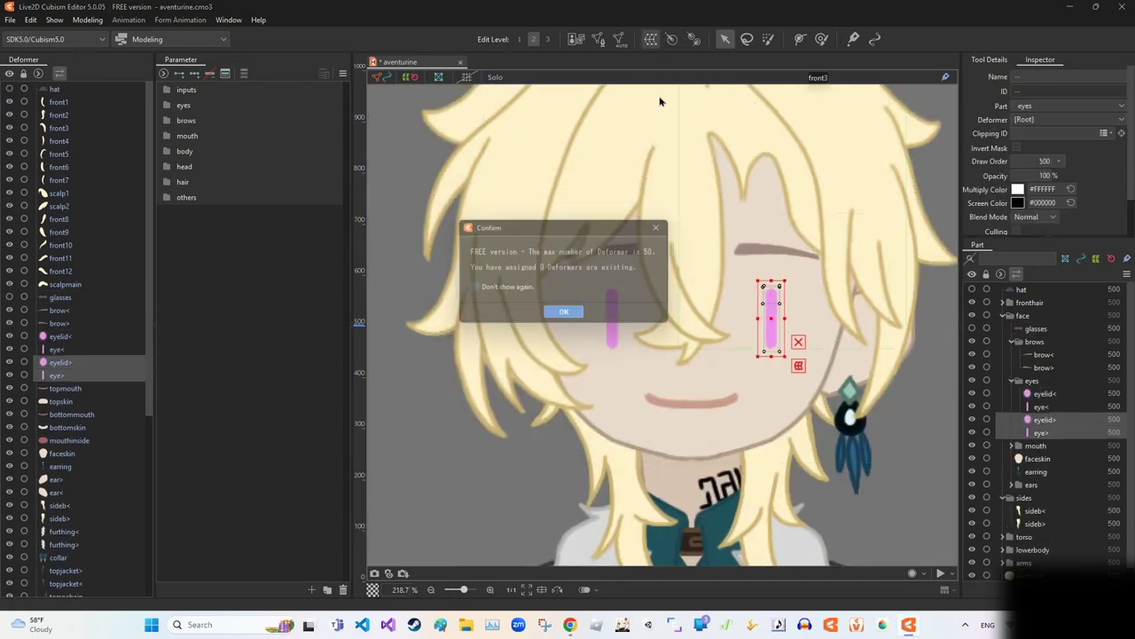
pyautogui.press('Return')
pyautogui.write('> eye')
pyautogui.press('Return')
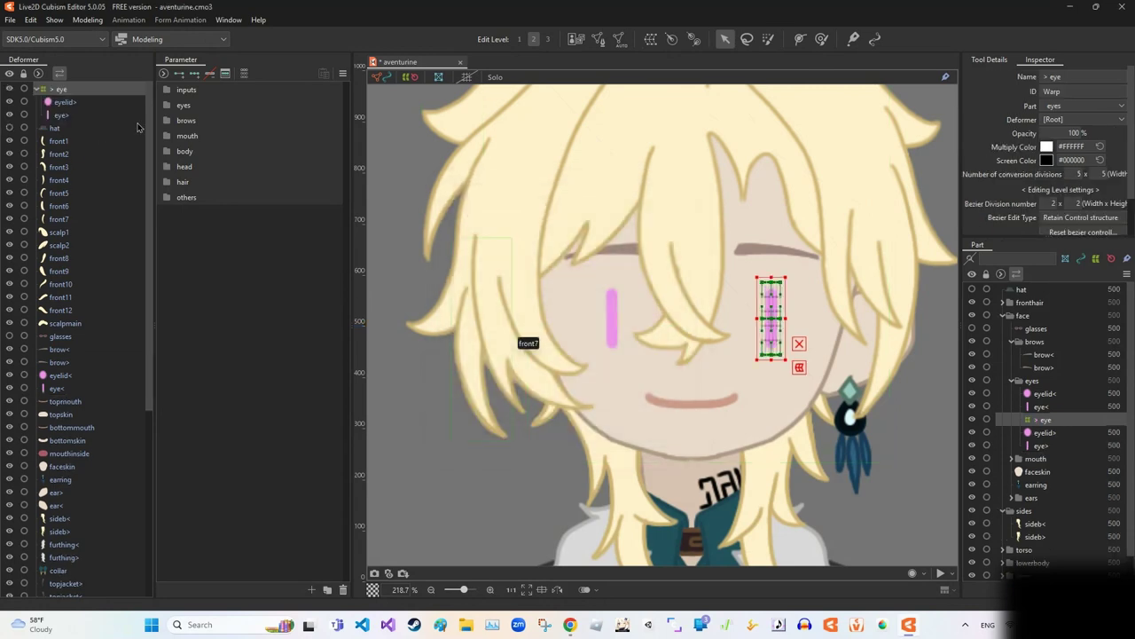
# Step: Expand the eyes parameter folder and generate an automatic mesh for the eye inside the "> eye" deformer
pyautogui.click(183, 105)
pyautogui.scroll(-5, 527, 164)
pyautogui.scroll(10, 722, 320)
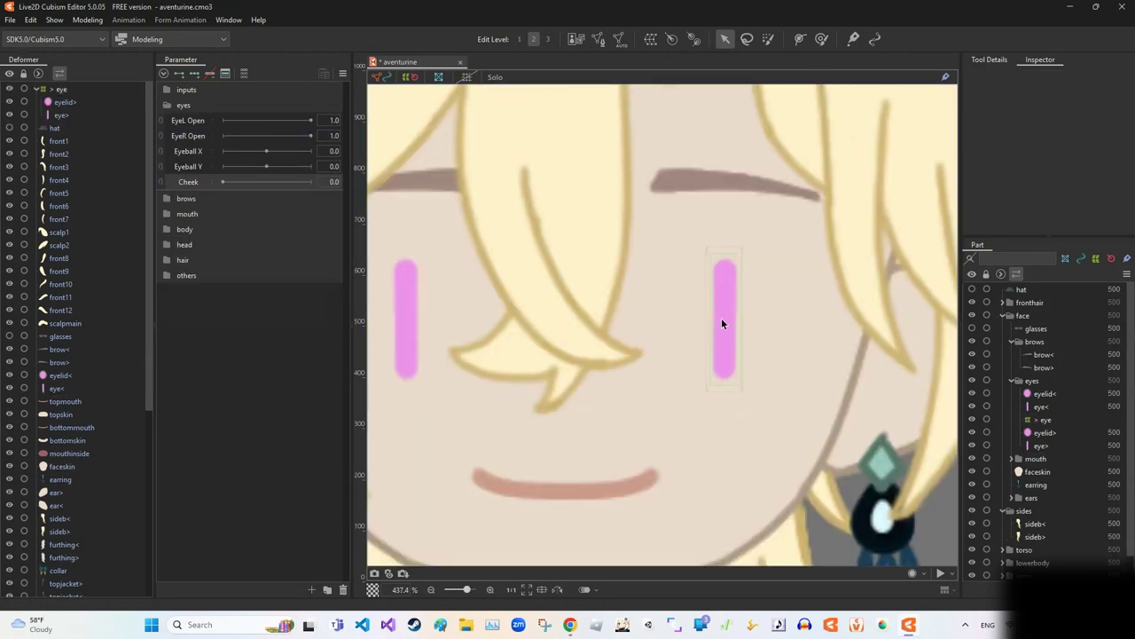
pyautogui.click(722, 319)
pyautogui.click(619, 38)
pyautogui.press('Return')
# Step: Select all of the character's art meshes and generate automatic meshes for them
pyautogui.scroll(-6, 809, 127)
pyautogui.scroll(-5, 809, 127)
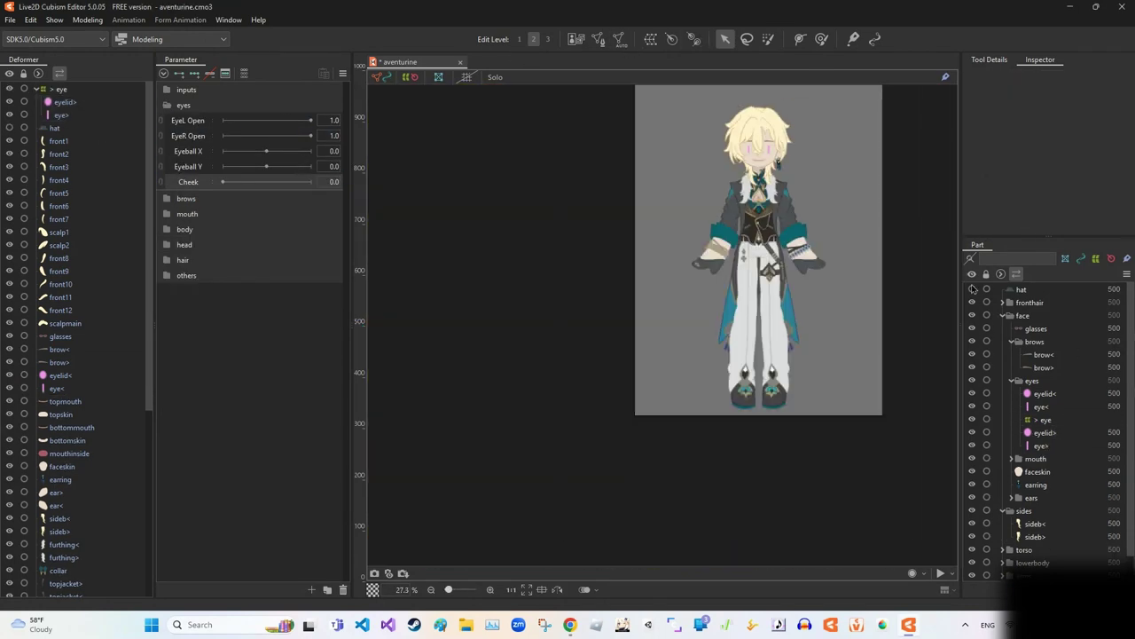
pyautogui.hotkey('ctrl', 'a')
pyautogui.click(619, 38)
pyautogui.press('Escape')
pyautogui.click(914, 183)
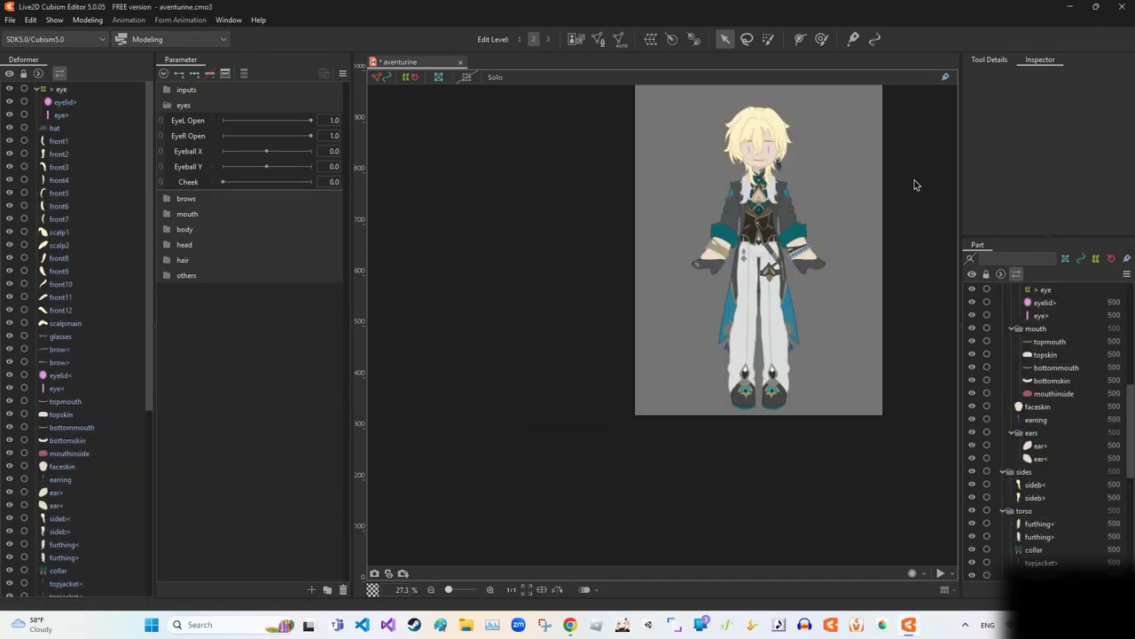
# Step: Tidy the expanded part folders, key the eye> mesh at EyeL Open 0 and 1, and set EyeL Open to 0
pyautogui.scroll(6, 843, 359)
pyautogui.scroll(5, 995, 353)
pyautogui.click(1003, 303)
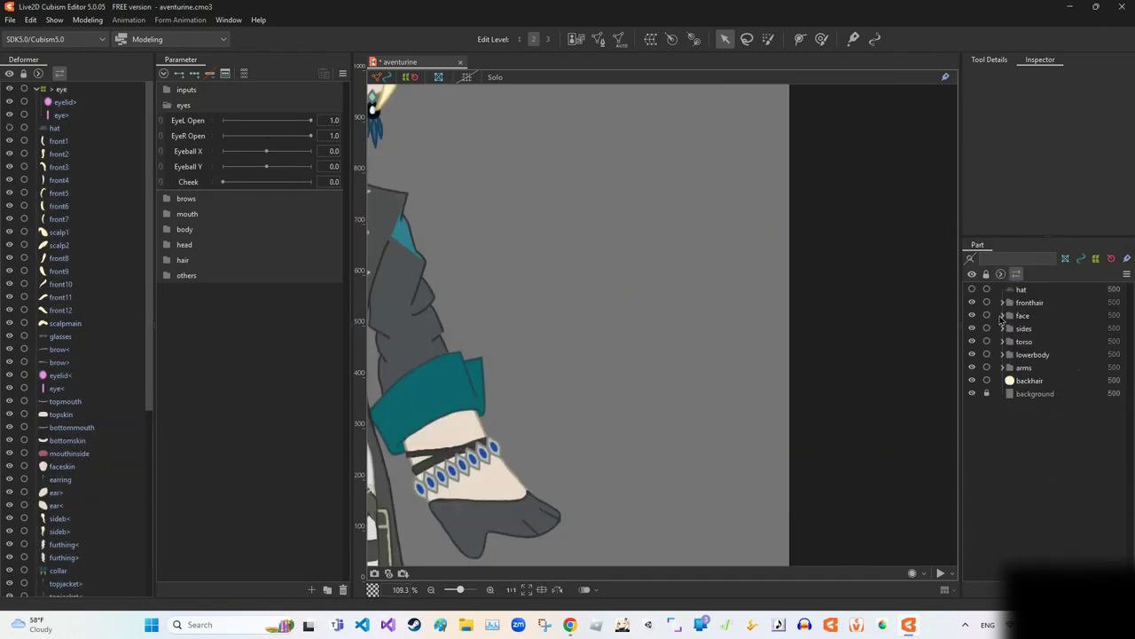
pyautogui.scroll(-2, 608, 208)
pyautogui.scroll(6, 550, 173)
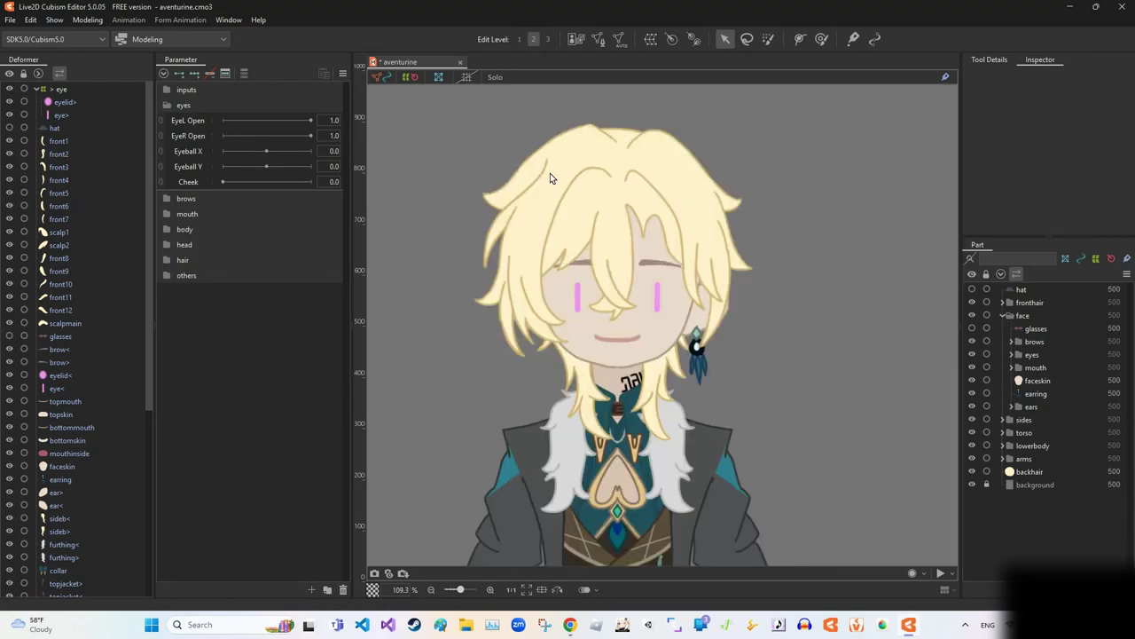
pyautogui.click(734, 424)
pyautogui.scroll(-1, 734, 424)
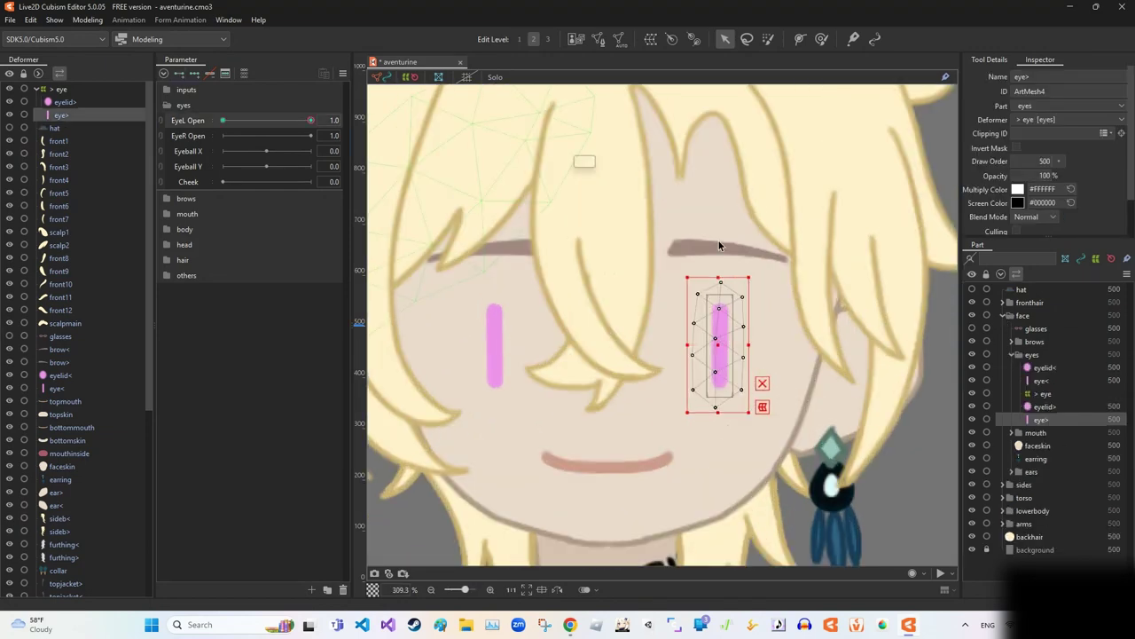
pyautogui.moveTo(718, 245); pyautogui.dragTo(677, 240)
pyautogui.moveTo(310, 120); pyautogui.dragTo(223, 119)
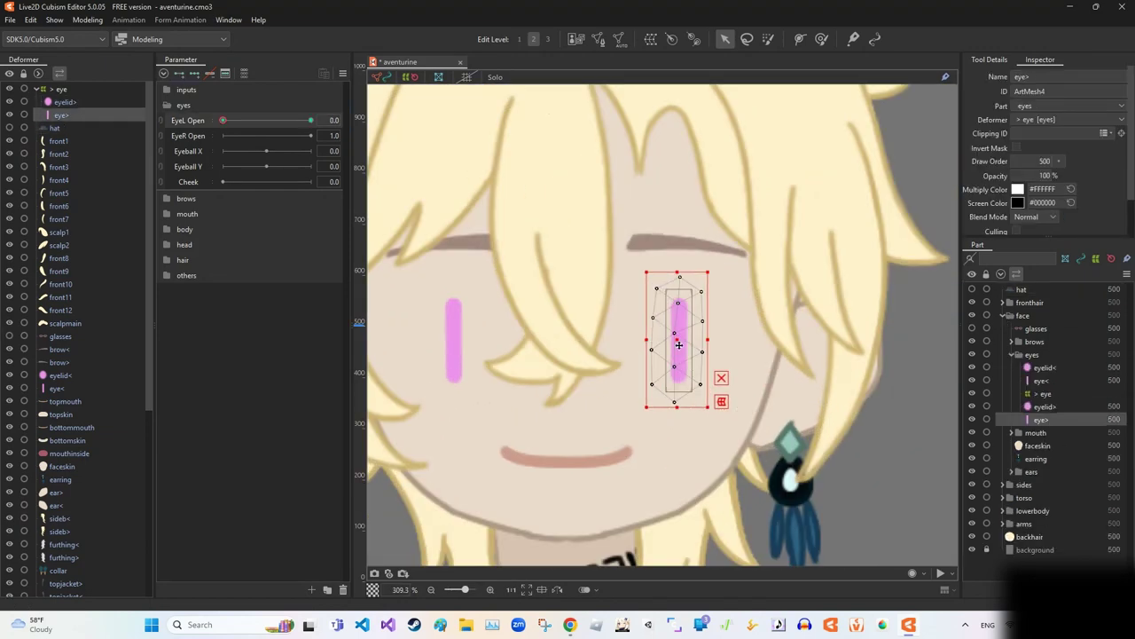
# Step: Try to squash eye> and move eyelid> down onto it for the closed eye at EyeL Open 0
pyautogui.moveTo(677, 272); pyautogui.dragTo(678, 331)
pyautogui.scroll(3, 676, 380)
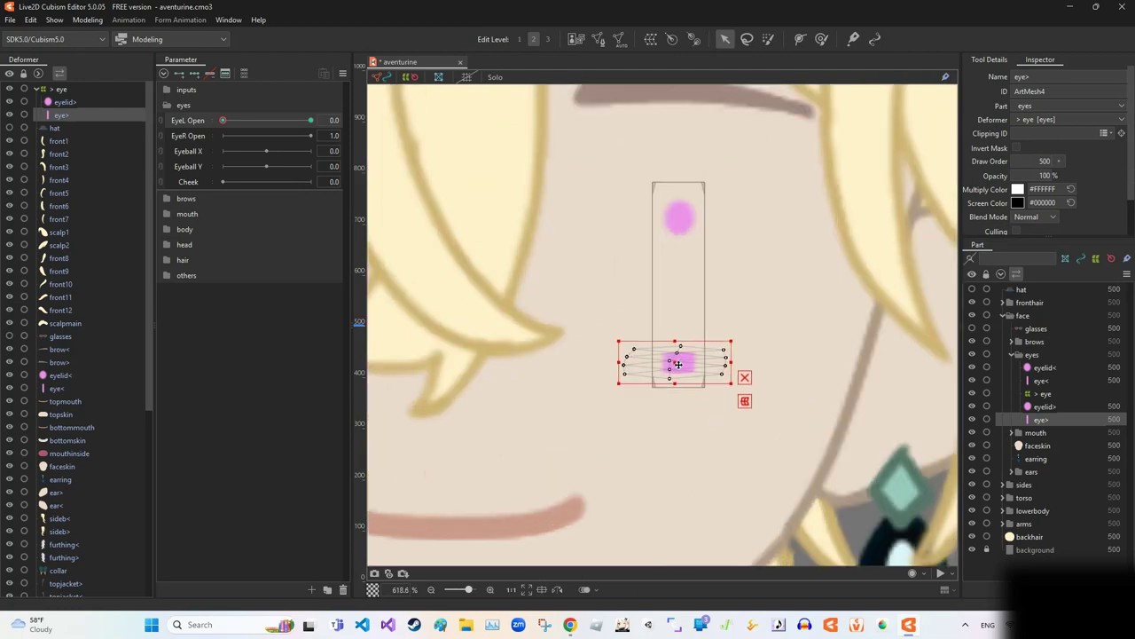
pyautogui.click(677, 218)
pyautogui.moveTo(677, 219); pyautogui.dragTo(678, 364)
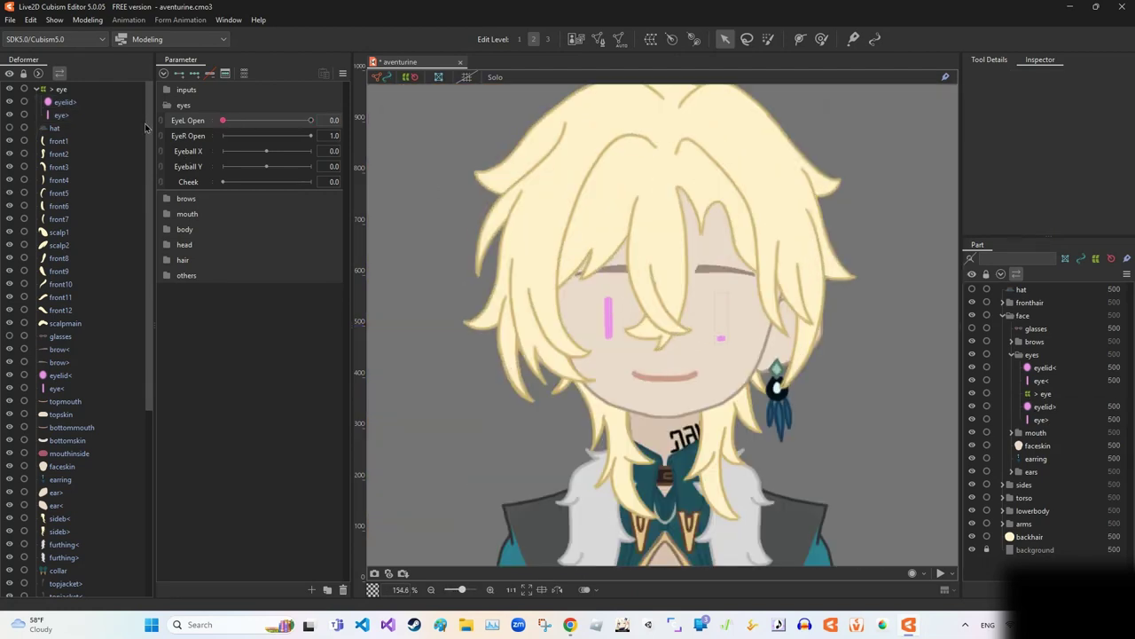
pyautogui.click(717, 332)
pyautogui.click(730, 324)
pyautogui.scroll(4, 664, 266)
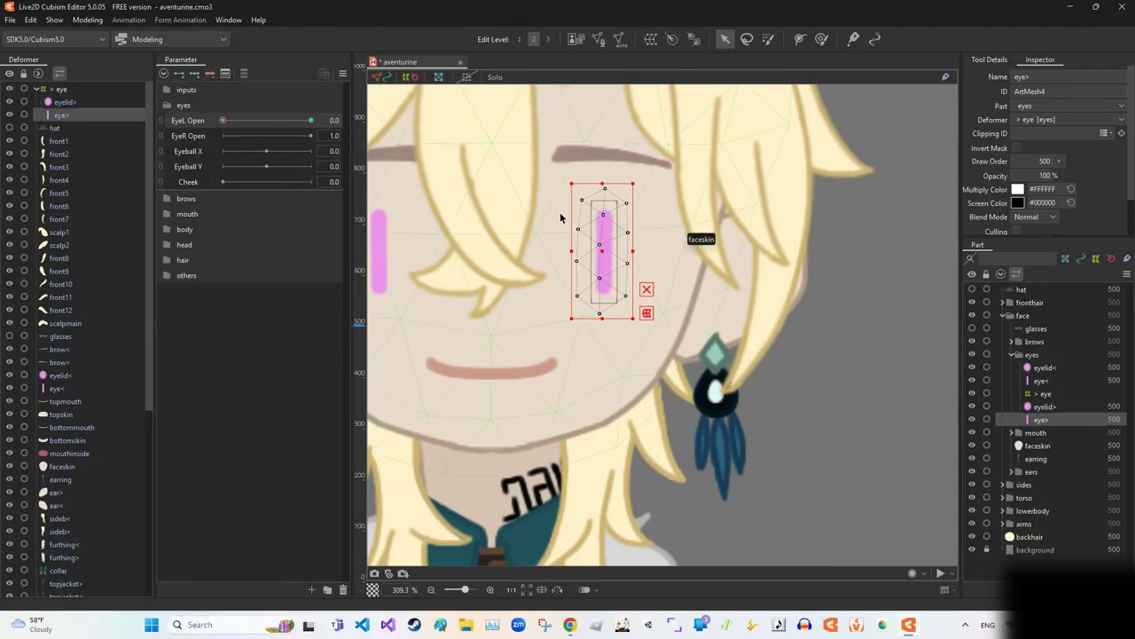
# Step: Move the eyelid> mesh to the lower end of the eye at EyeL Open 0
pyautogui.click(825, 354)
pyautogui.scroll(2, 825, 354)
pyautogui.moveTo(789, 381); pyautogui.dragTo(775, 488)
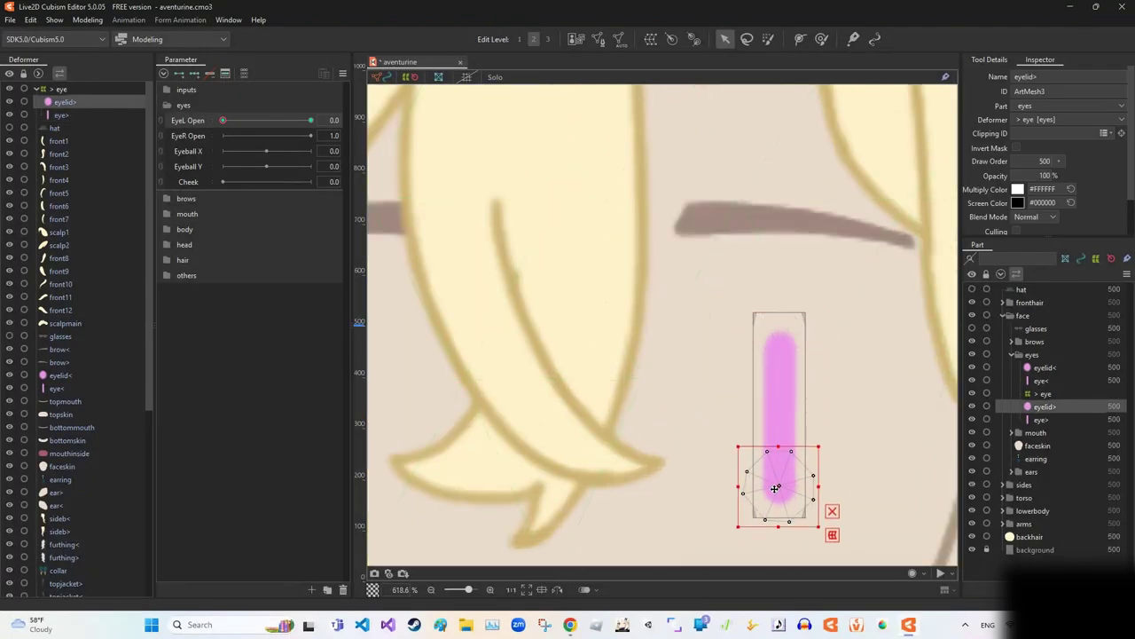
# Step: Compress the eye> mesh vertically onto the lowered eyelid at EyeL Open 0
pyautogui.click(1040, 418)
pyautogui.moveTo(773, 283); pyautogui.dragTo(776, 456)
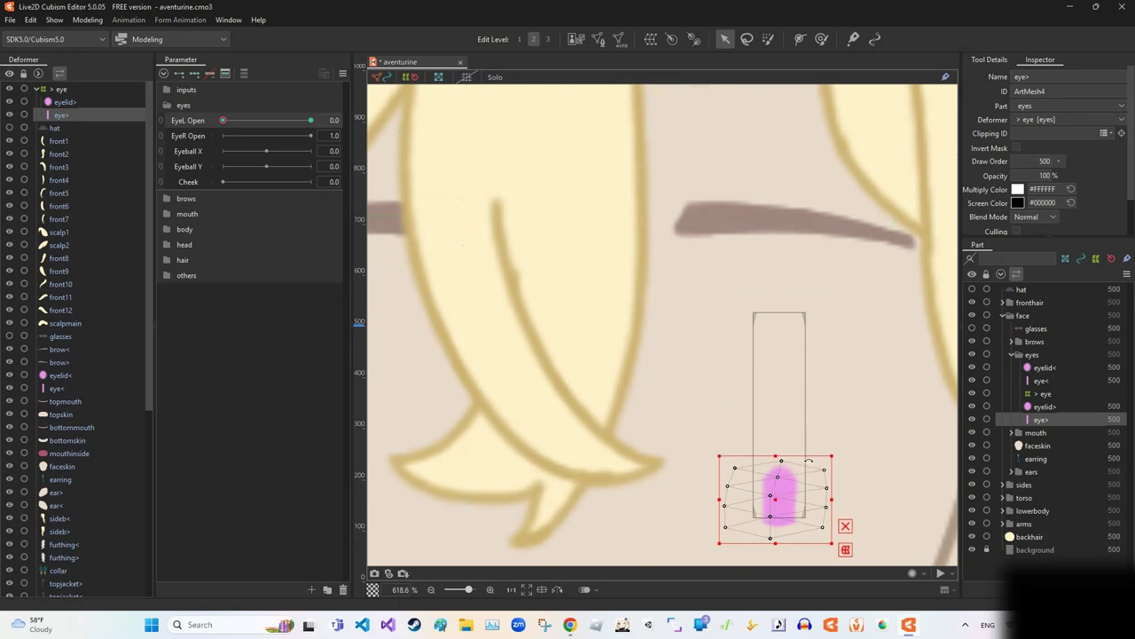
pyautogui.moveTo(775, 540); pyautogui.dragTo(776, 508)
# Step: Pull the eye> mesh points inward with the deform brush so the closed eye shrinks to a round dot
pyautogui.press('b')
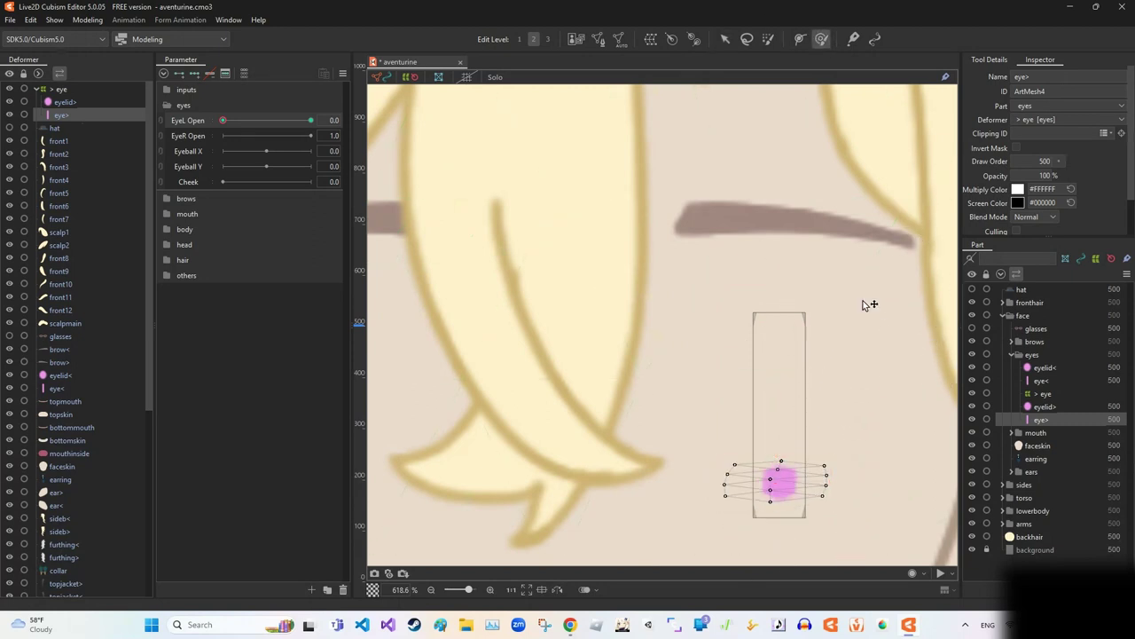
pyautogui.moveTo(543, 300); pyautogui.dragTo(475, 321)
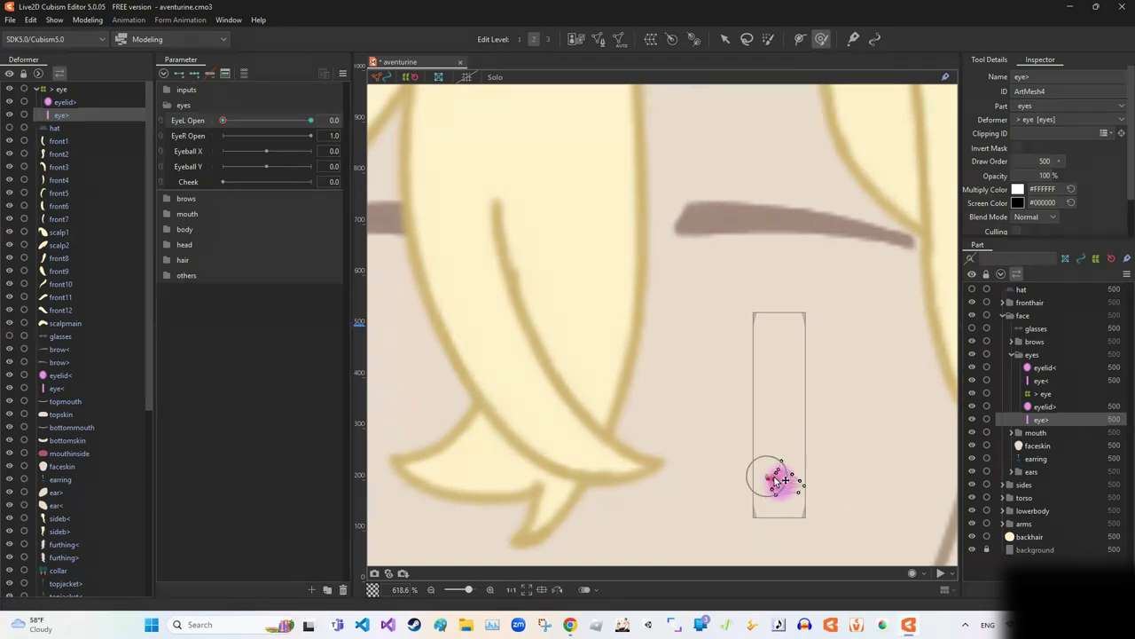
pyautogui.hotkey('ctrl', '0')
pyautogui.scroll(3, 648, 222)
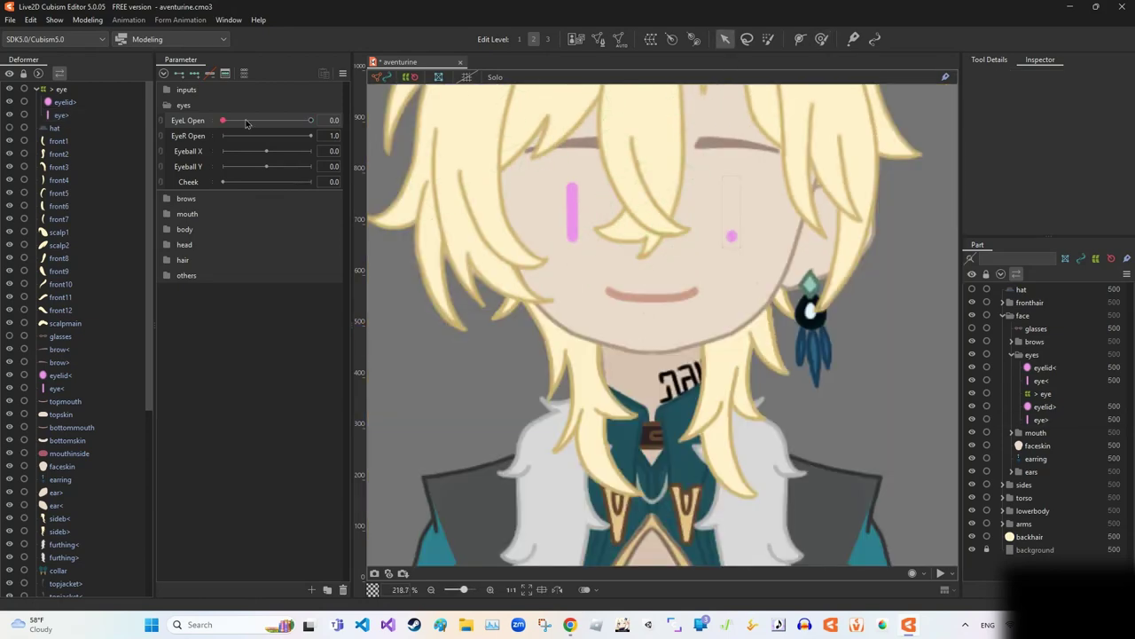
# Step: Spread the side points of the eye> mesh outward with the deform brush at EyeL Open 0 and preview the eye closing
pyautogui.click(60, 115)
pyautogui.press('b')
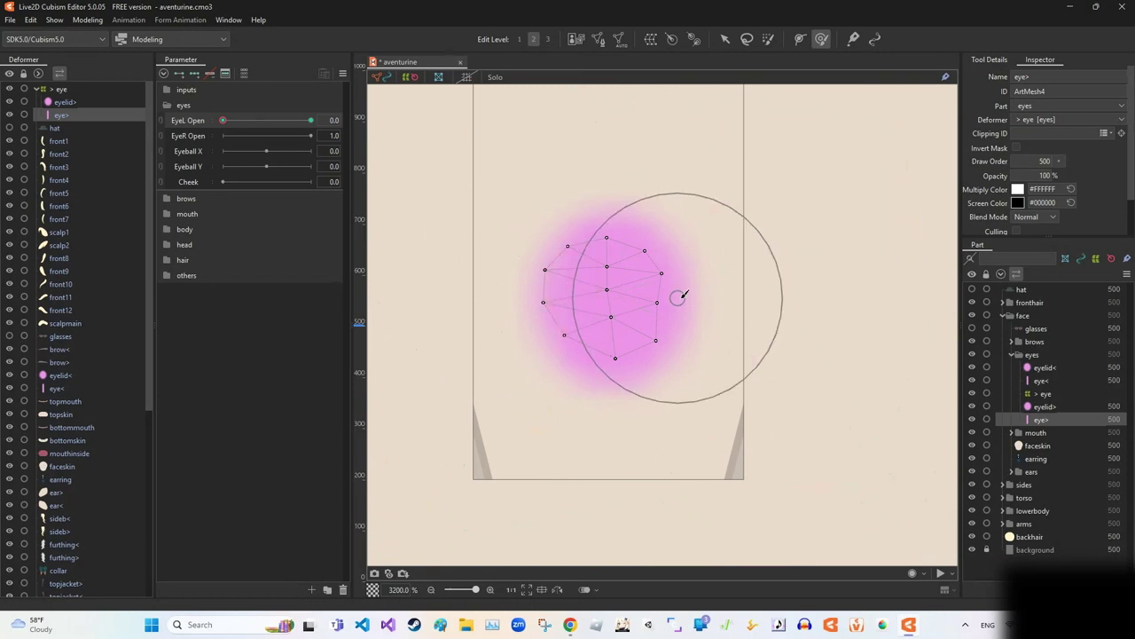
pyautogui.moveTo(681, 296)
pyautogui.mouseDown()
pyautogui.moveTo(745, 282)
pyautogui.moveTo(735, 317)
pyautogui.mouseUp()
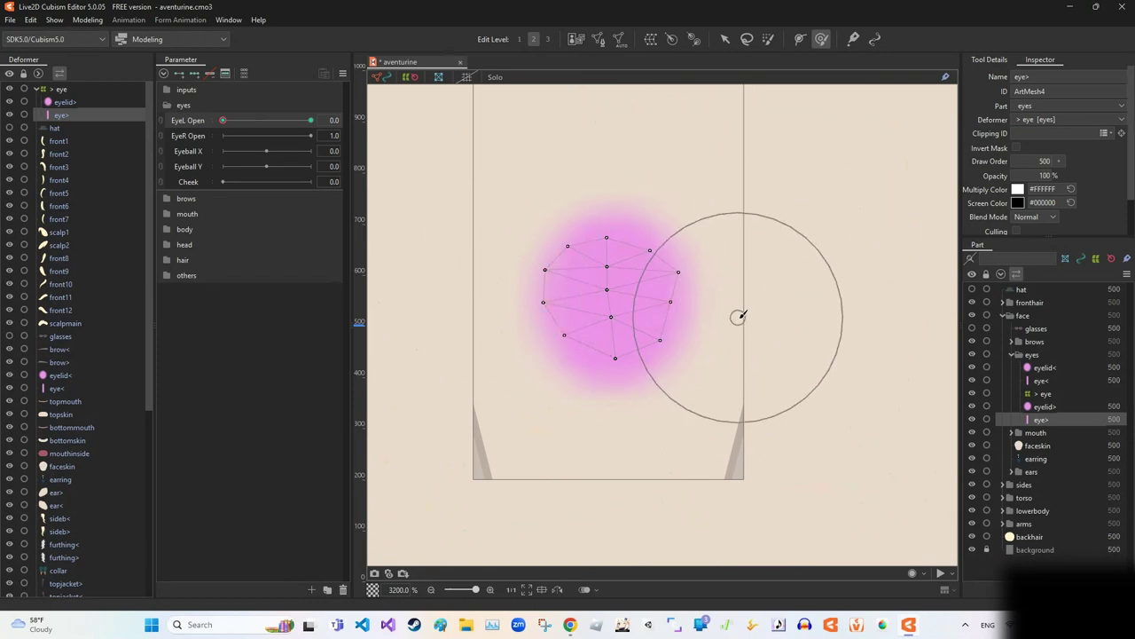
pyautogui.moveTo(558, 367)
pyautogui.mouseDown()
pyautogui.moveTo(488, 365)
pyautogui.moveTo(470, 393)
pyautogui.mouseUp()
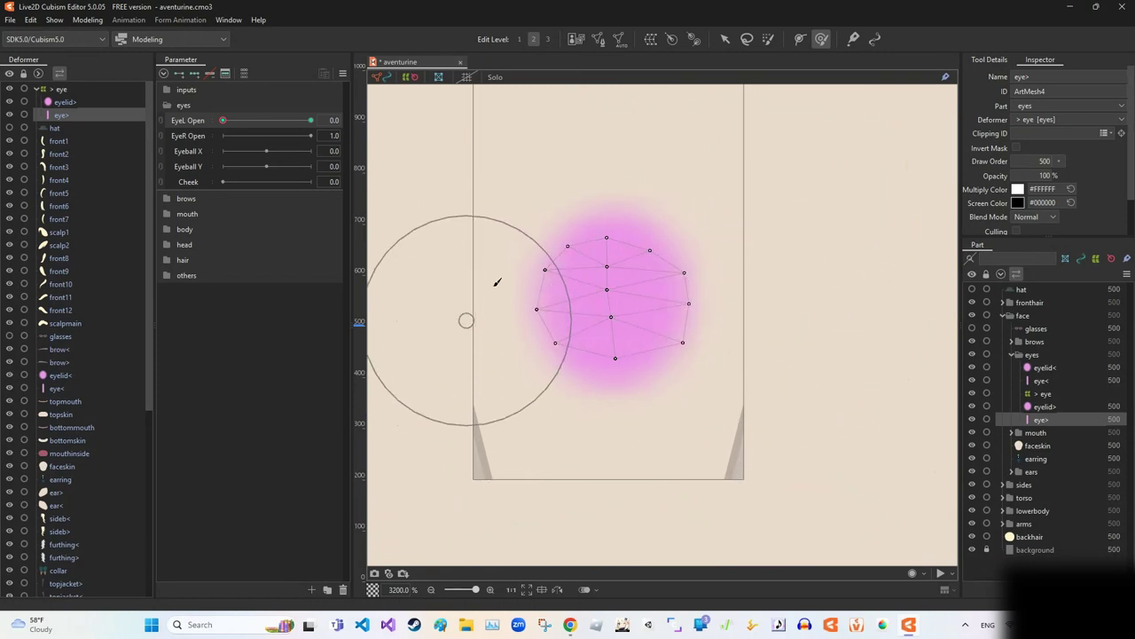
pyautogui.moveTo(466, 319)
pyautogui.mouseDown()
pyautogui.moveTo(615, 399)
pyautogui.moveTo(602, 183)
pyautogui.mouseUp()
pyautogui.press('v')
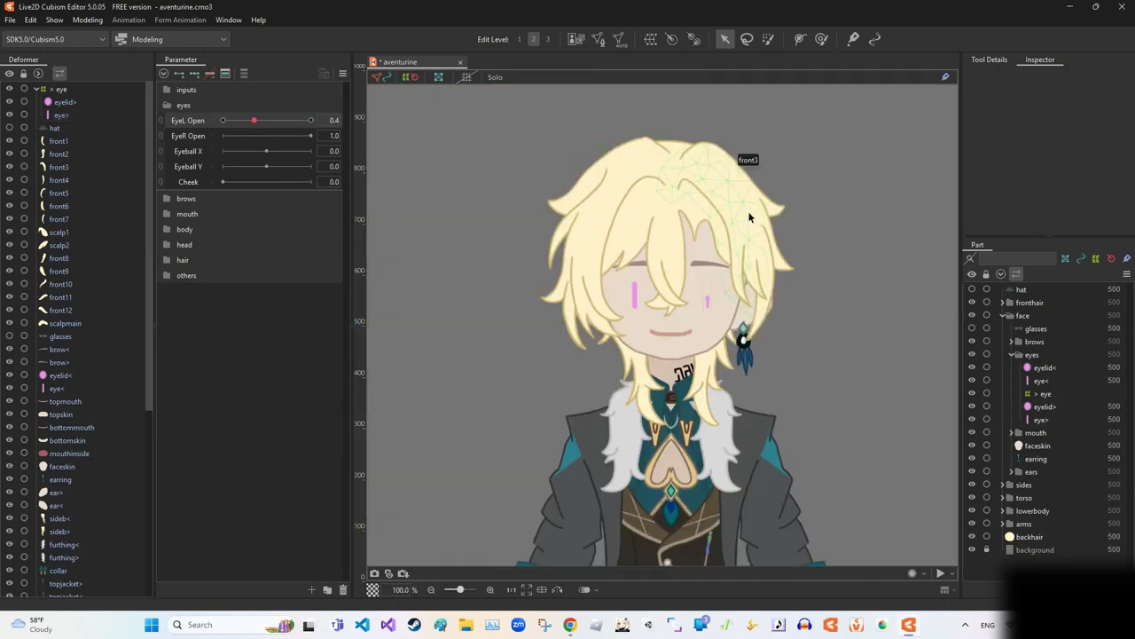
pyautogui.moveTo(222, 120); pyautogui.dragTo(299, 120)
# Step: Undo the closed-eye deformations of the eye> and eyelid> meshes at EyeL Open 0
pyautogui.hotkey('ctrl', 'z')
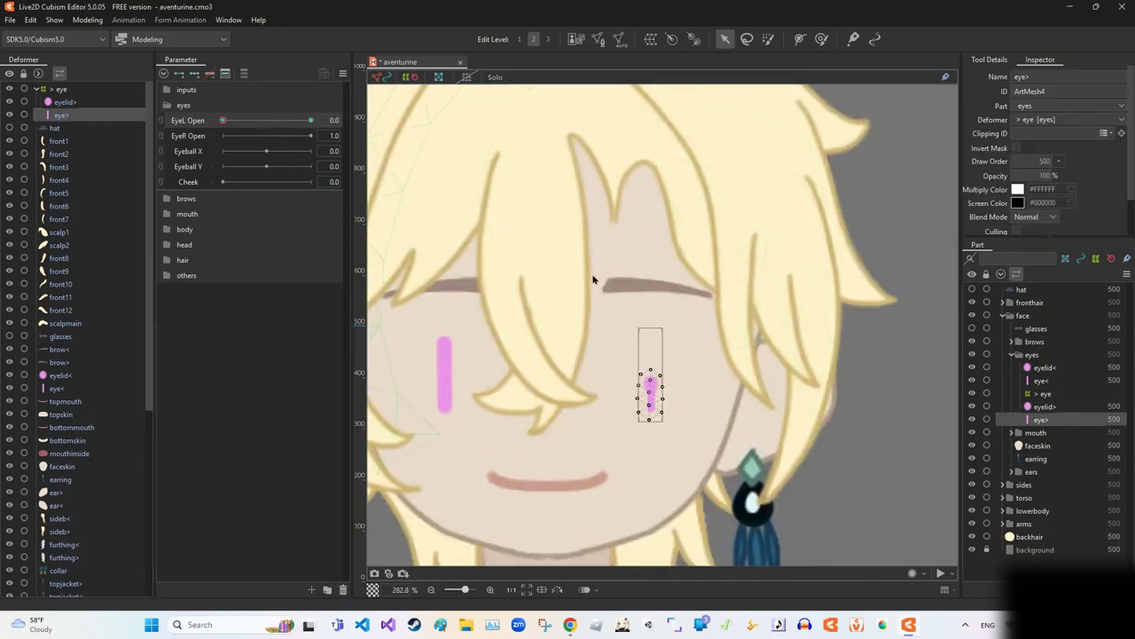
pyautogui.hotkey('ctrl', 'z')
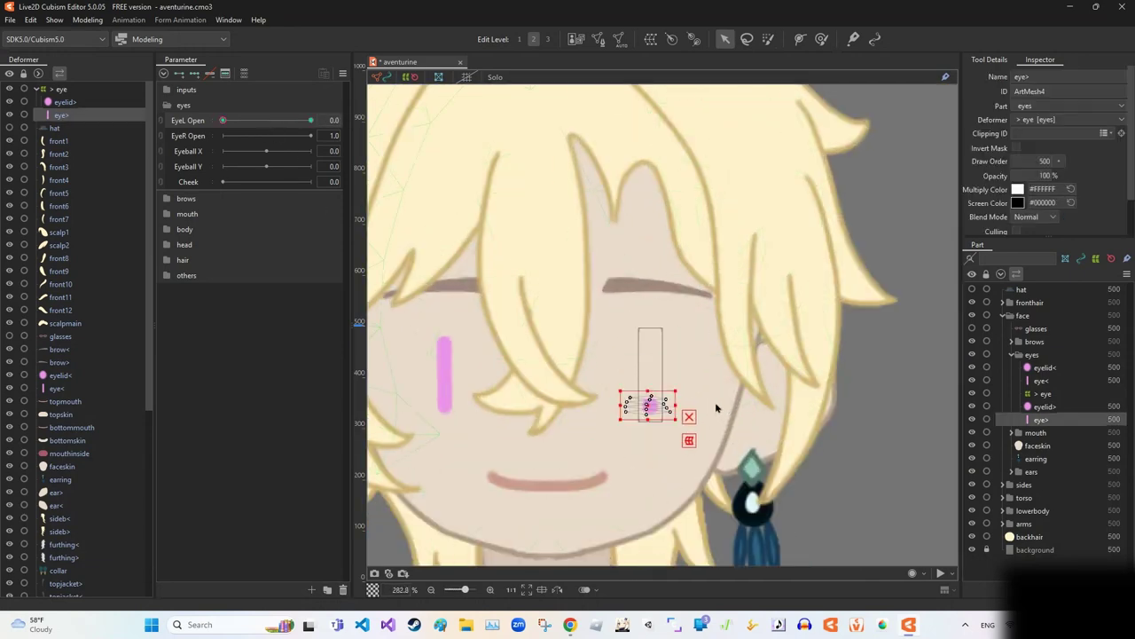
pyautogui.hotkey('ctrl', 'z')
pyautogui.hotkey('ctrl', 'z')
pyautogui.hotkey('ctrl', 'z')
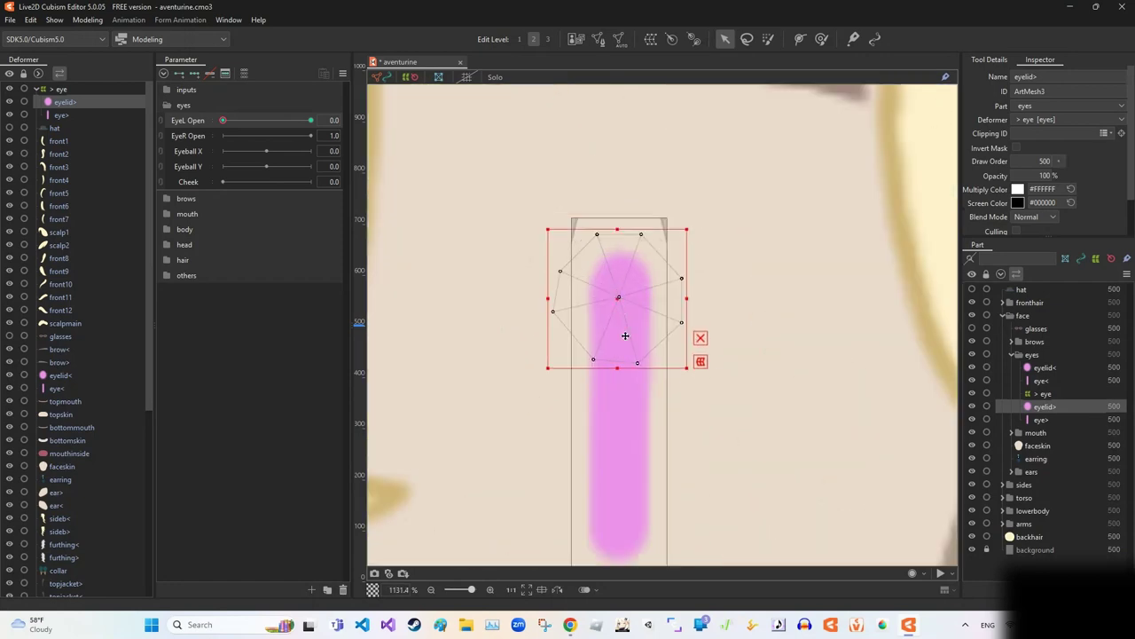
pyautogui.hotkey('ctrl', 'z')
pyautogui.hotkey('ctrl', 'z')
pyautogui.hotkey('ctrl', 'z')
pyautogui.hotkey('ctrl', 'z')
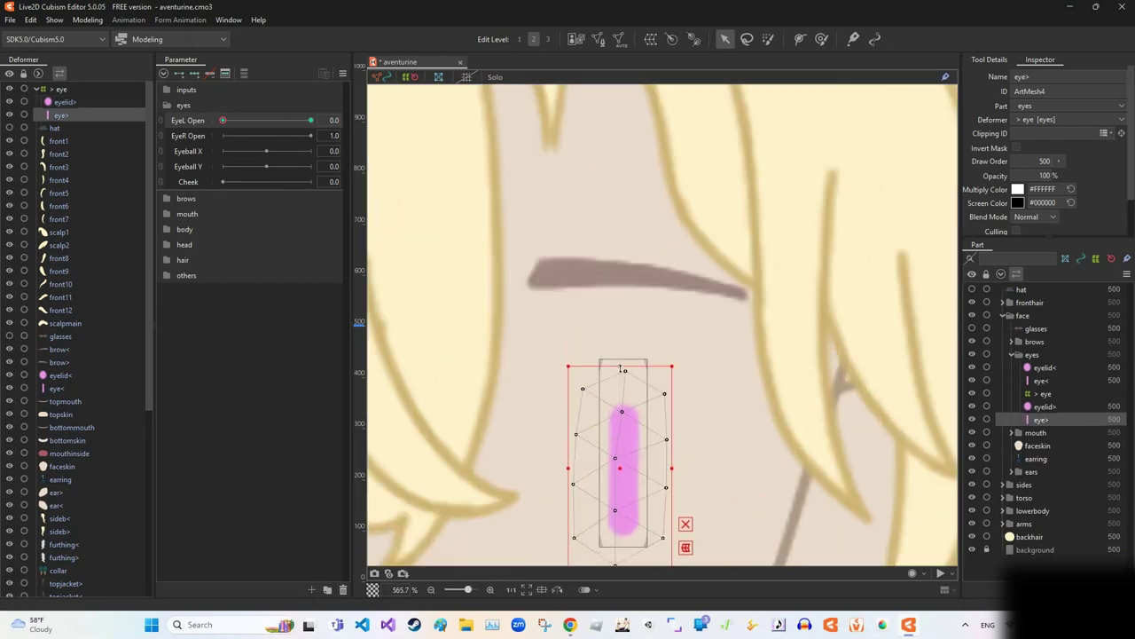
# Step: Squash the eye> mesh vertically at the lower end of the eye and place eyelid> over it at EyeL Open 0
pyautogui.scroll(2, 654, 429)
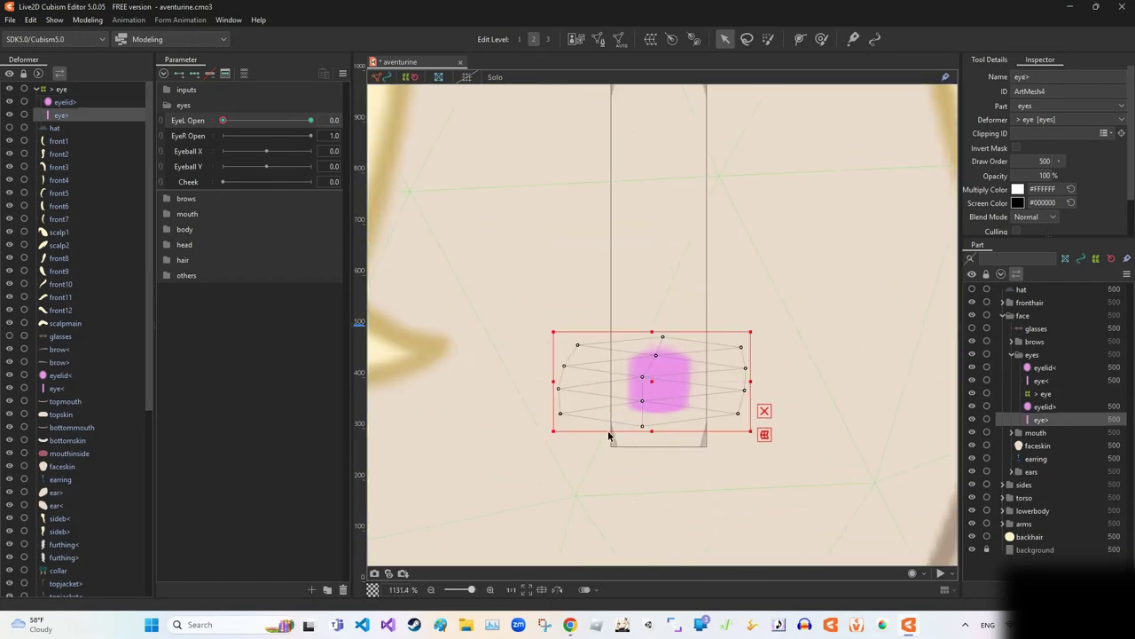
pyautogui.hotkey('ctrl', 'z')
pyautogui.hotkey('ctrl', 'z')
pyautogui.hotkey('ctrl', 'z')
pyautogui.hotkey('ctrl', 'z')
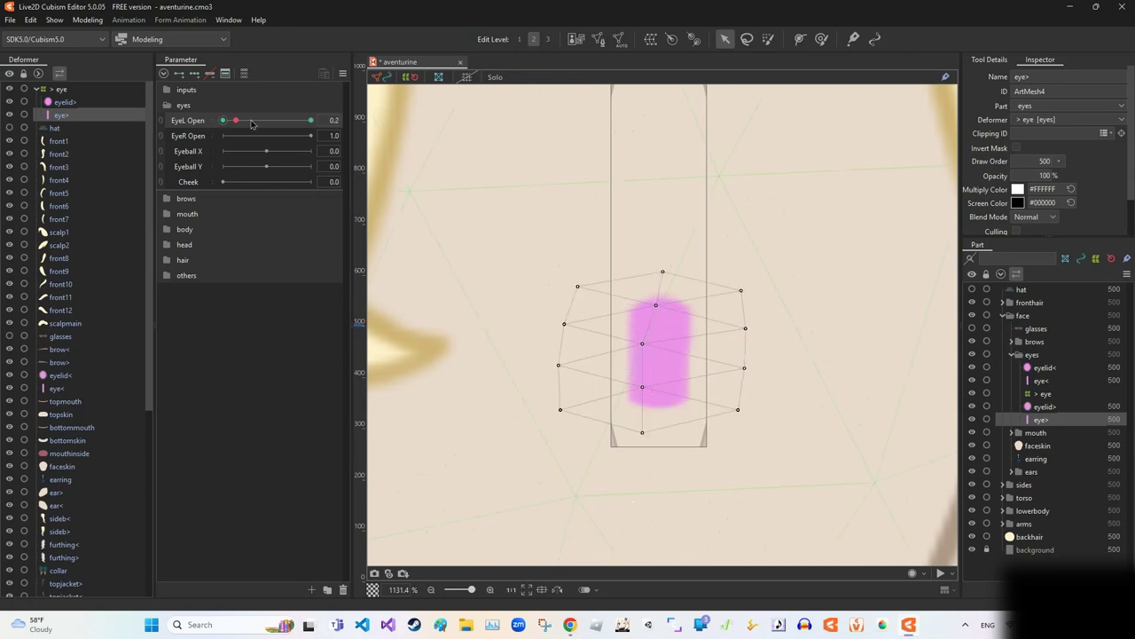
pyautogui.moveTo(652, 333); pyautogui.dragTo(653, 375)
pyautogui.hotkey('ctrl', 'z')
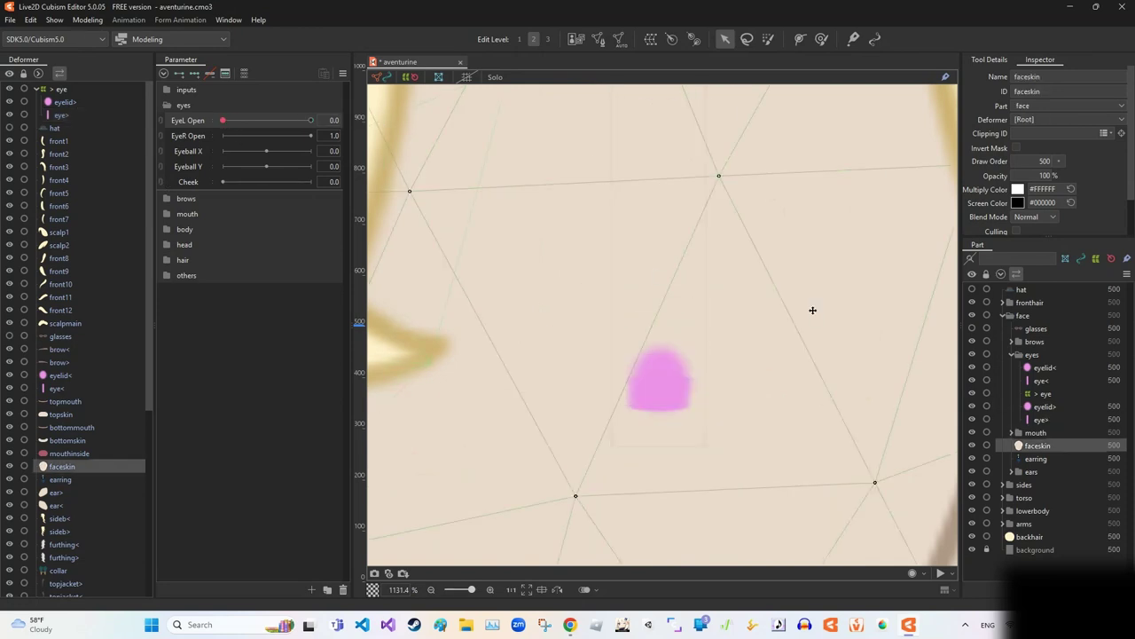
# Step: Try to squash the eyelid> mesh from its upper edge at EyeL Open 0
pyautogui.scroll(3, 650, 374)
pyautogui.moveTo(621, 185); pyautogui.dragTo(618, 269)
pyautogui.click(639, 280)
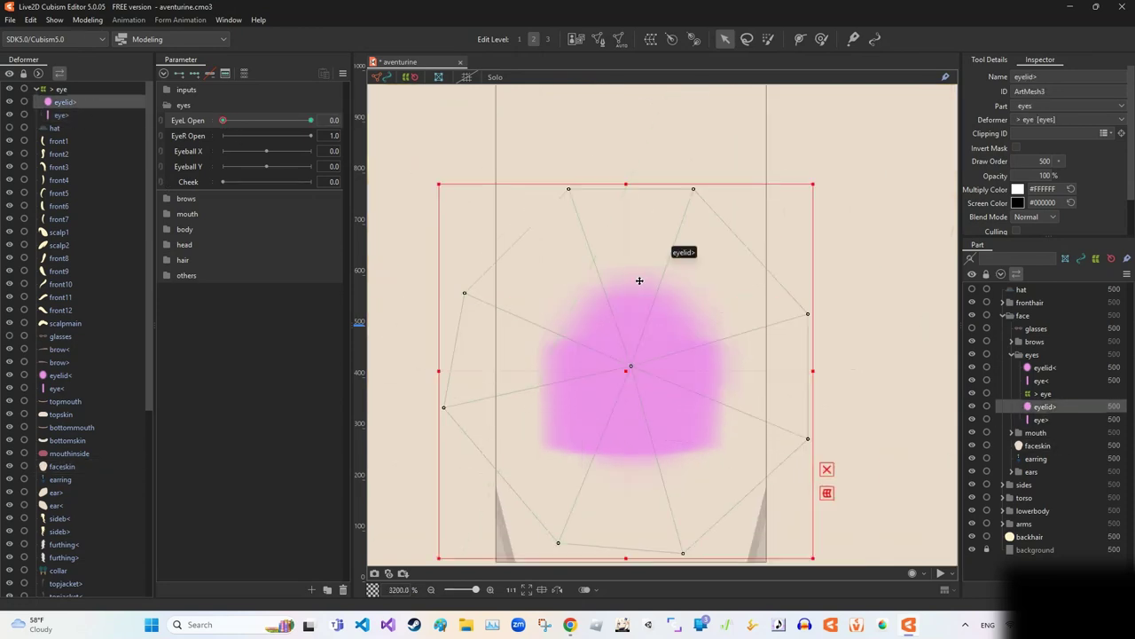
pyautogui.click(212, 78)
pyautogui.scroll(-10, 608, 456)
pyautogui.scroll(9, 607, 456)
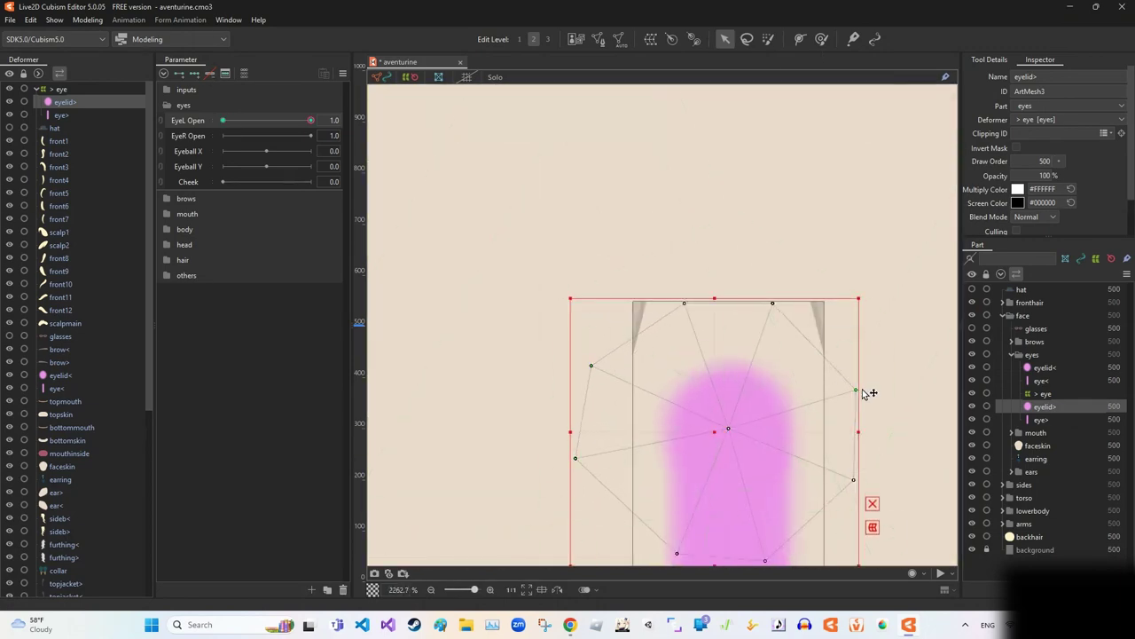
pyautogui.scroll(-5, 856, 484)
pyautogui.hotkey('ctrl', 'z')
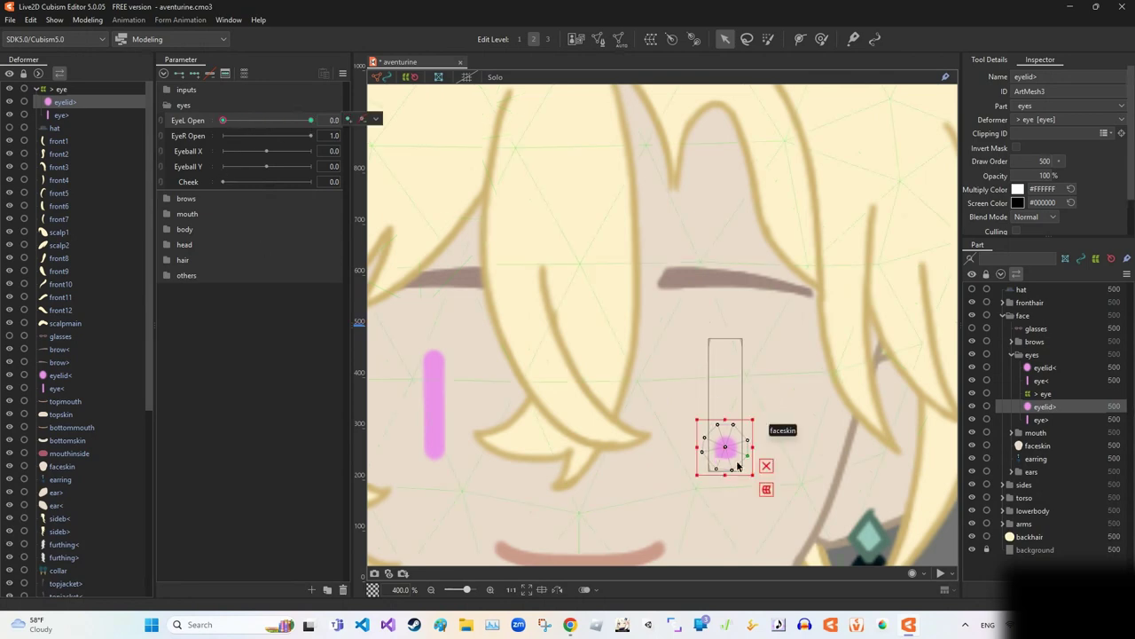
# Step: Nudge the side points of the eyelid> mesh with the deform brush at EyeL Open 0 to refine the closed-eye dot
pyautogui.scroll(5, 904, 461)
pyautogui.press('b')
pyautogui.moveTo(904, 462); pyautogui.dragTo(778, 400)
pyautogui.moveTo(481, 345); pyautogui.dragTo(473, 339)
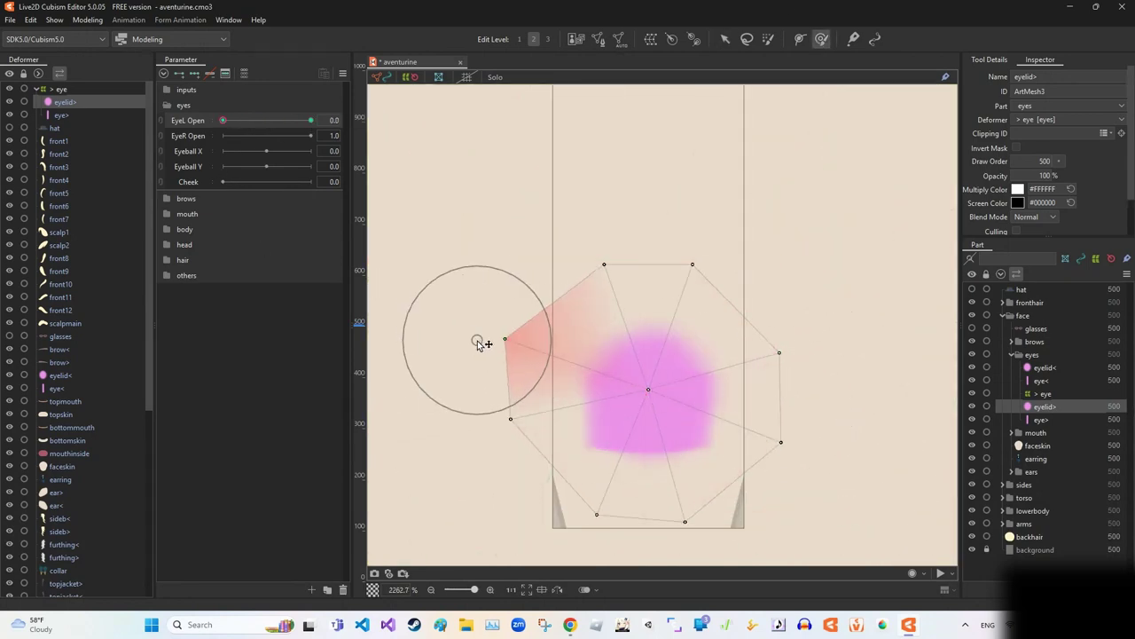
pyautogui.press('v')
pyautogui.click(832, 207)
pyautogui.scroll(-10, 563, 203)
pyautogui.click(510, 317)
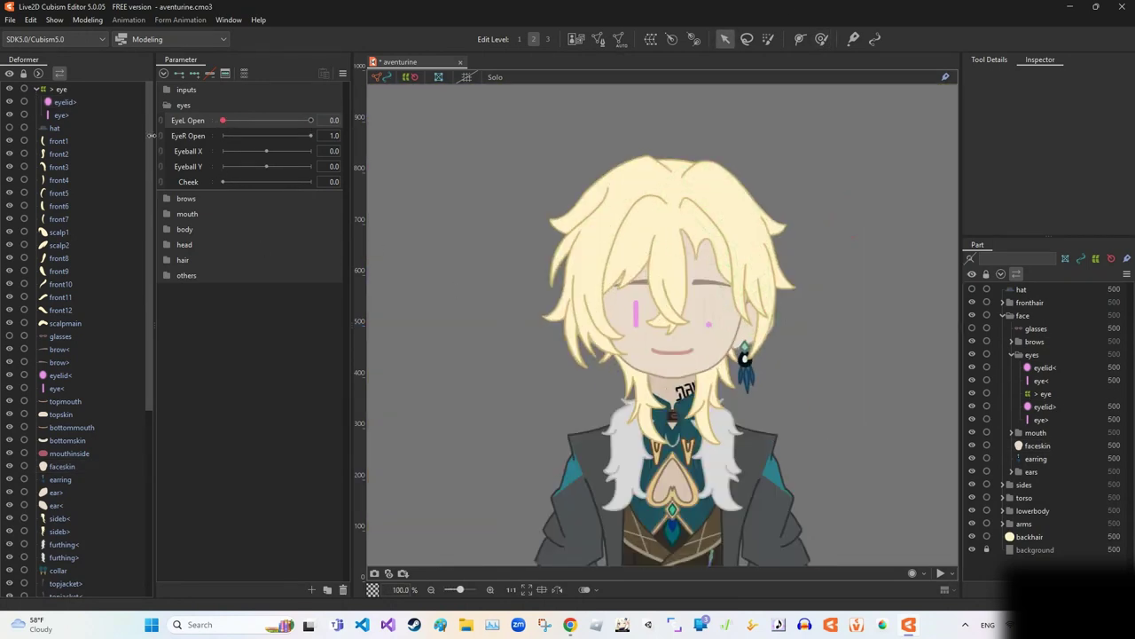
# Step: Try to reflect copies of only the eyelid> and eye> meshes, without their deformer
pyautogui.scroll(5, 786, 261)
pyautogui.click(719, 328)
pyautogui.rightClick(722, 288)
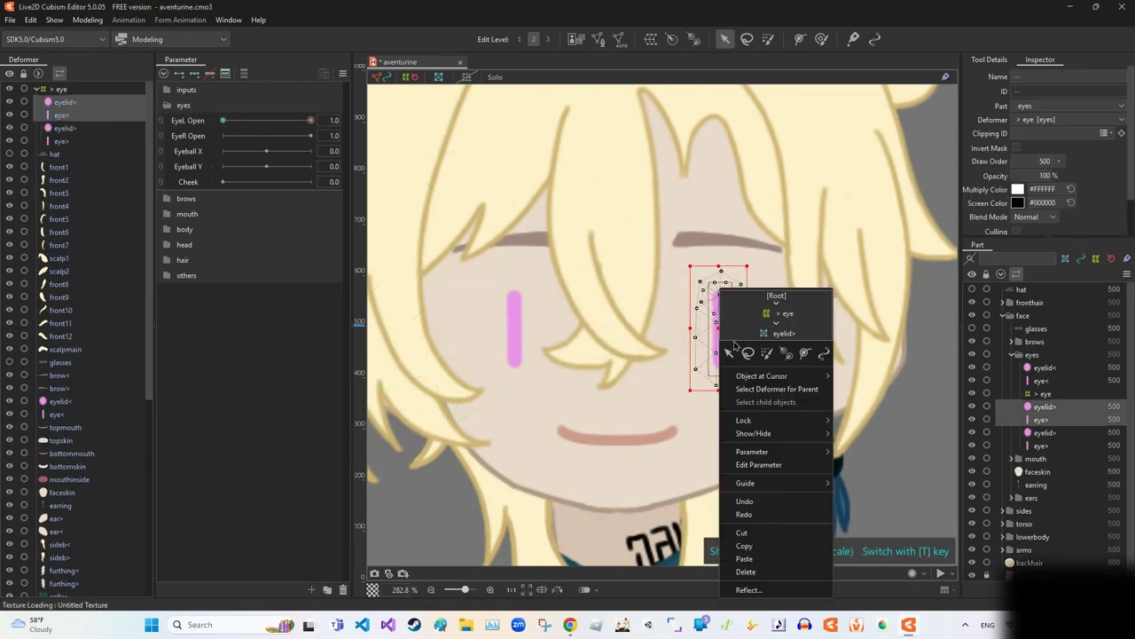
pyautogui.click(749, 581)
pyautogui.click(545, 414)
# Step: Mirror a copy of the > eye deformer with its eyelid> and eye> meshes onto the other eye as < eye
pyautogui.click(58, 90)
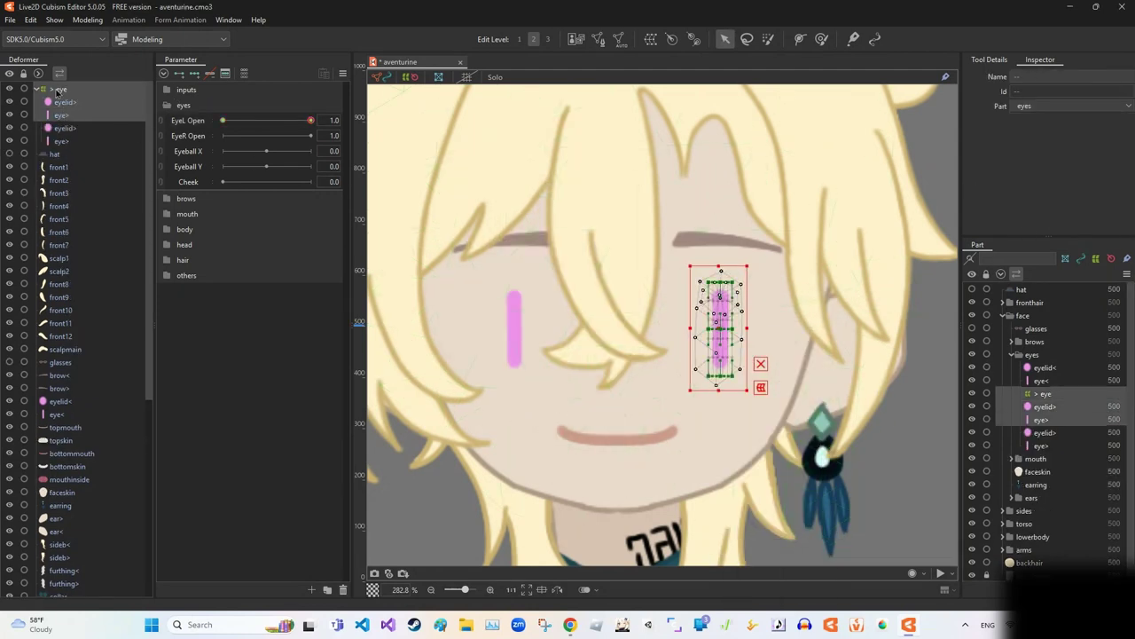
pyautogui.rightClick(724, 283)
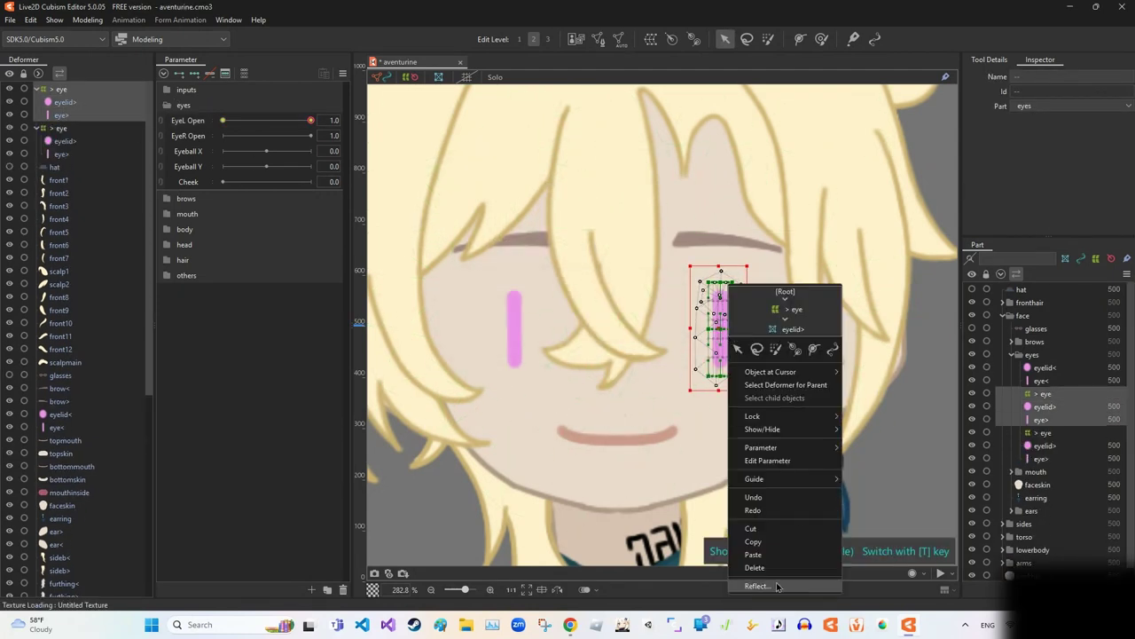
pyautogui.click(750, 581)
pyautogui.click(544, 414)
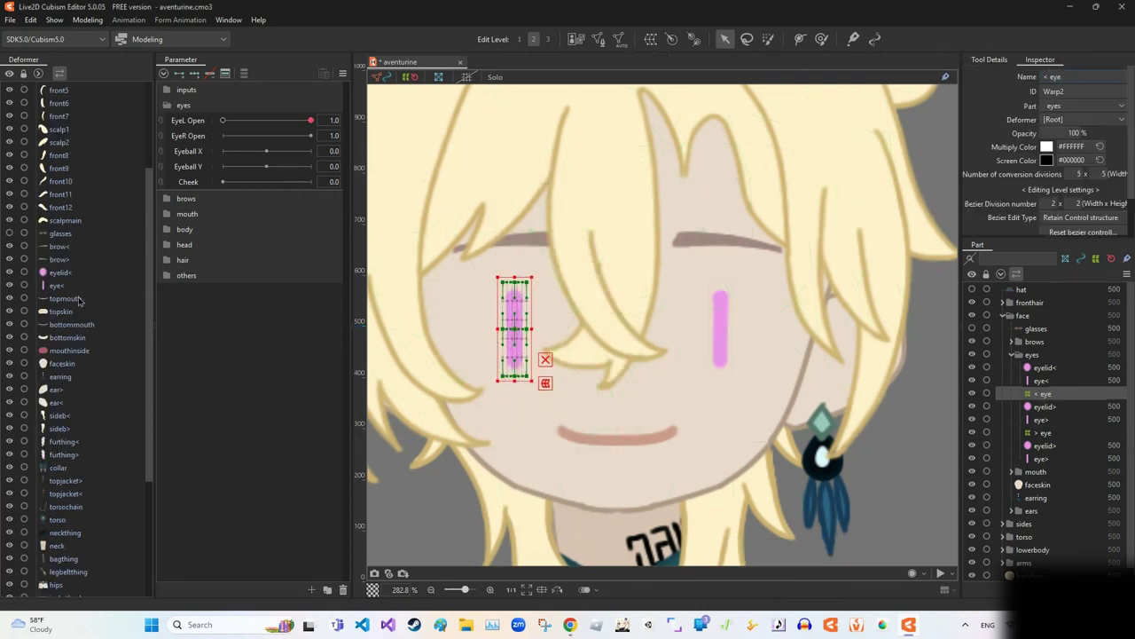
# Step: Delete the original eyelid< and eye< meshes and rename the mirrored copies eyelid< and eye<
pyautogui.click(603, 310)
pyautogui.click(516, 301)
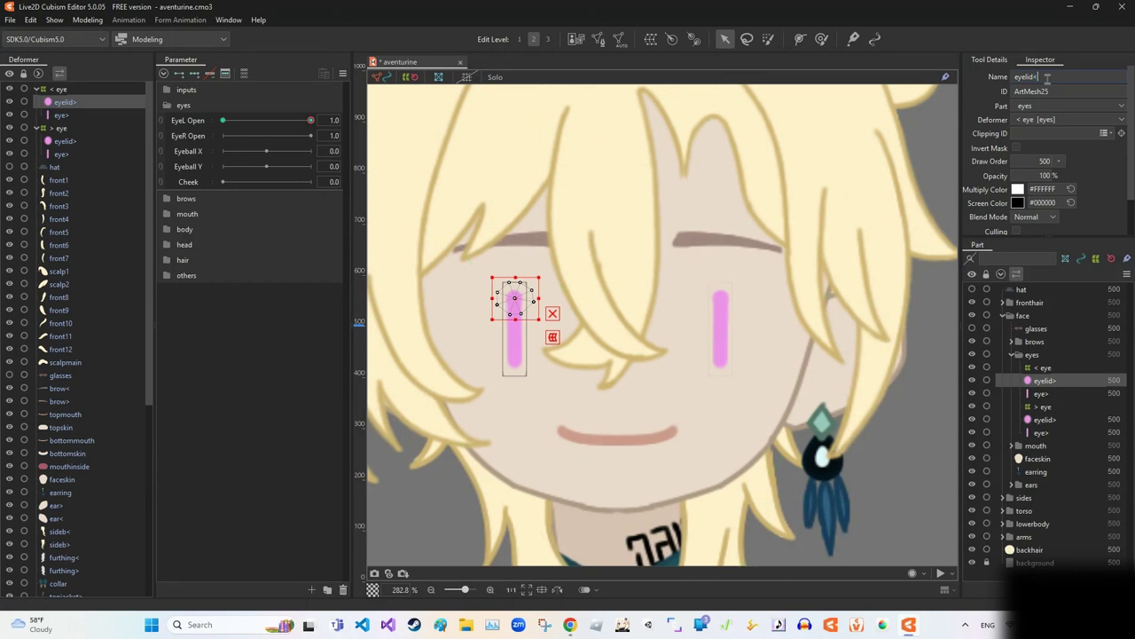
pyautogui.press('Return')
pyautogui.press('Down')
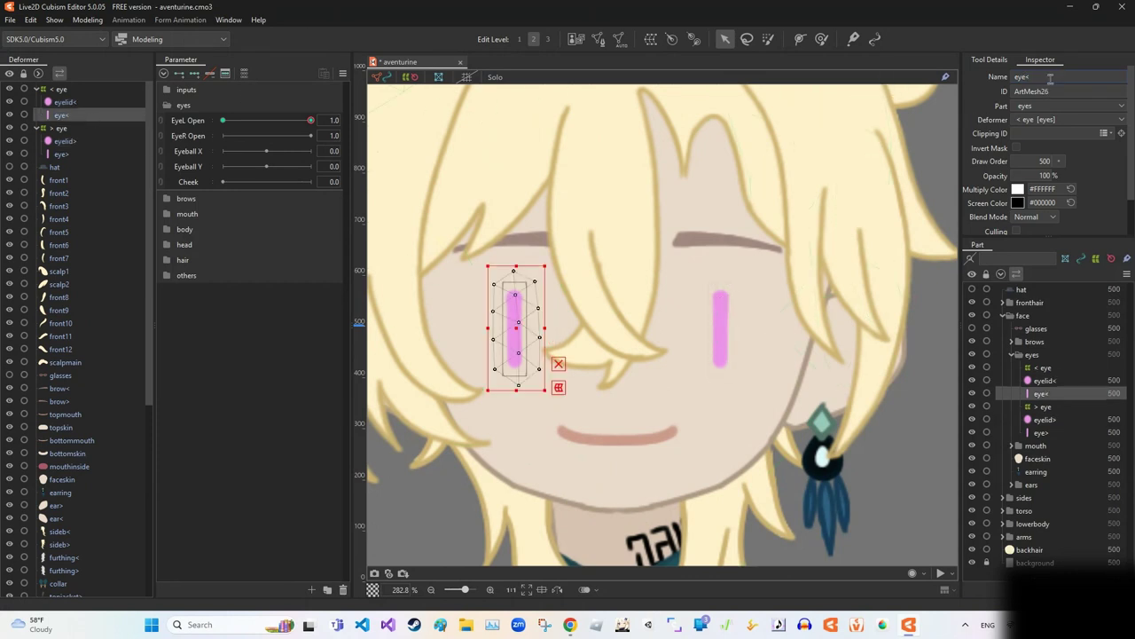
# Step: Transfer the keyforms of the eyelid< and eye< meshes from EyeL Open to EyeR Open
pyautogui.scroll(-5, 678, 215)
pyautogui.scroll(5, 637, 222)
pyautogui.keyDown('ctrl'); pyautogui.click(65, 102); pyautogui.keyUp('ctrl')
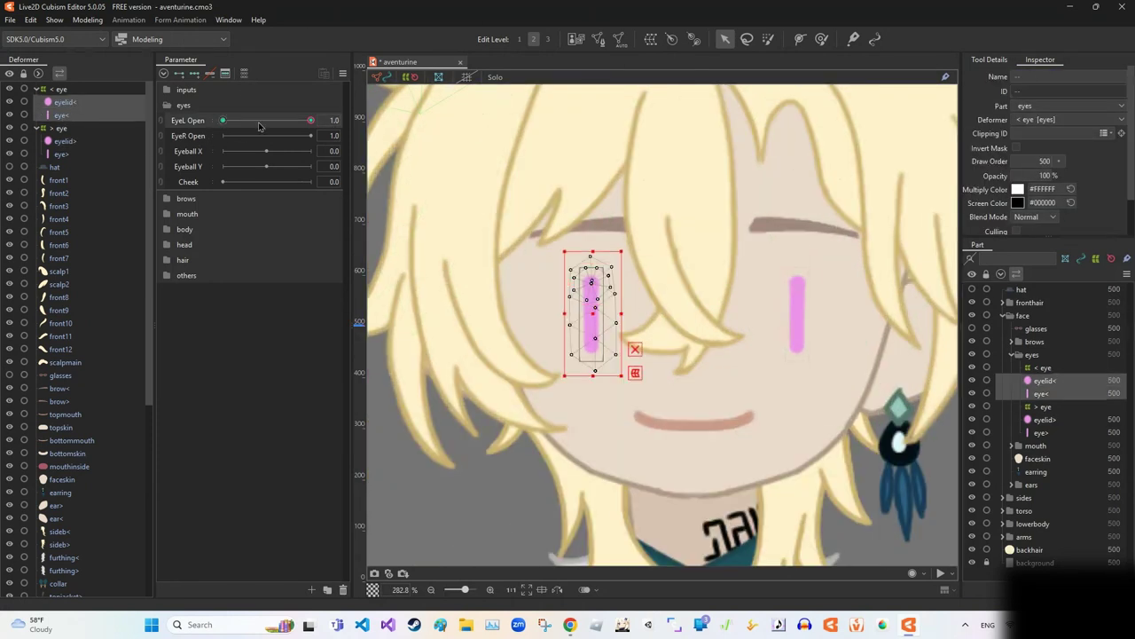
pyautogui.doubleClick(312, 120)
pyautogui.press('Escape')
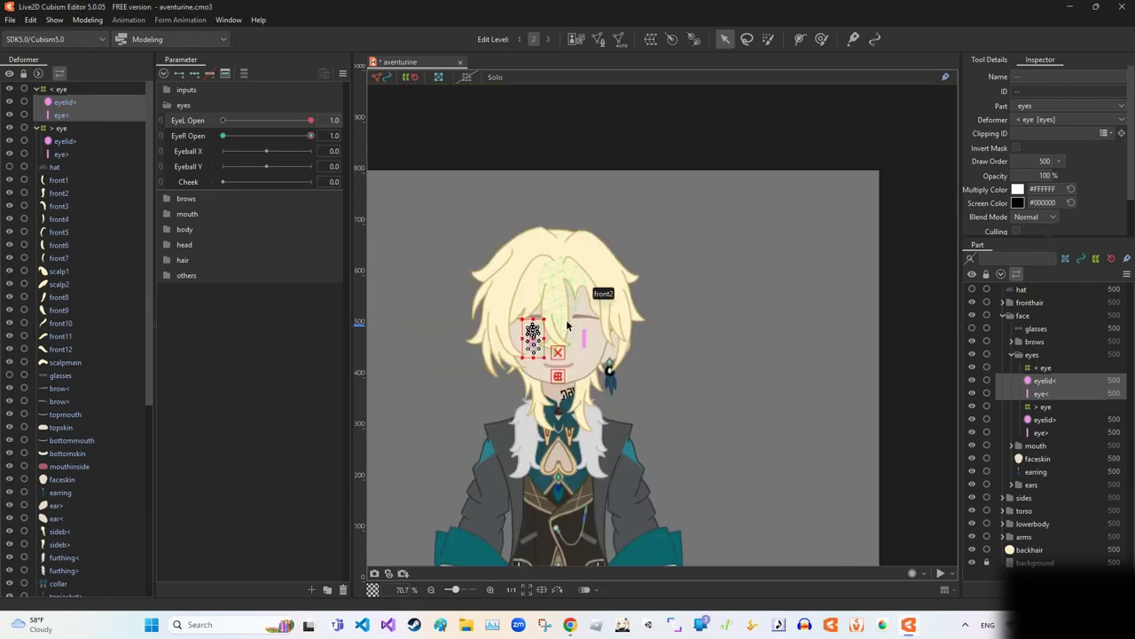
# Step: Add three Eyeball X keys to the < eye and > eye deformers and shift both eyes left at -1.0
pyautogui.click(46, 92)
pyautogui.click(46, 92)
pyautogui.click(37, 90)
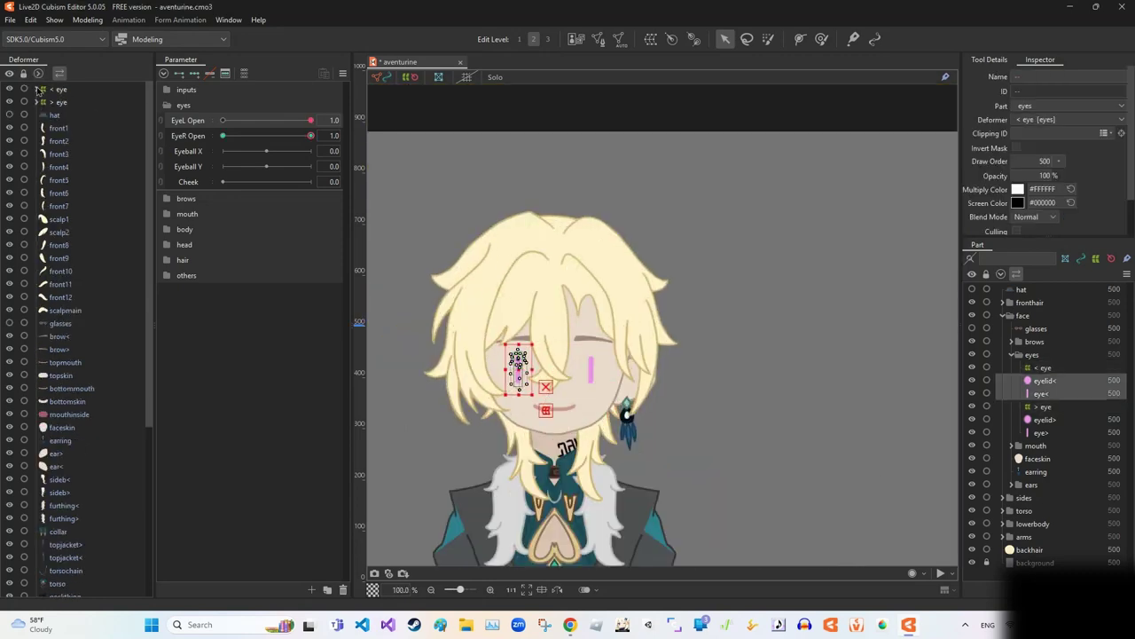
pyautogui.click(37, 102)
pyautogui.keyDown('ctrl'); pyautogui.click(58, 97); pyautogui.keyUp('ctrl')
pyautogui.click(223, 151)
pyautogui.scroll(3, 532, 364)
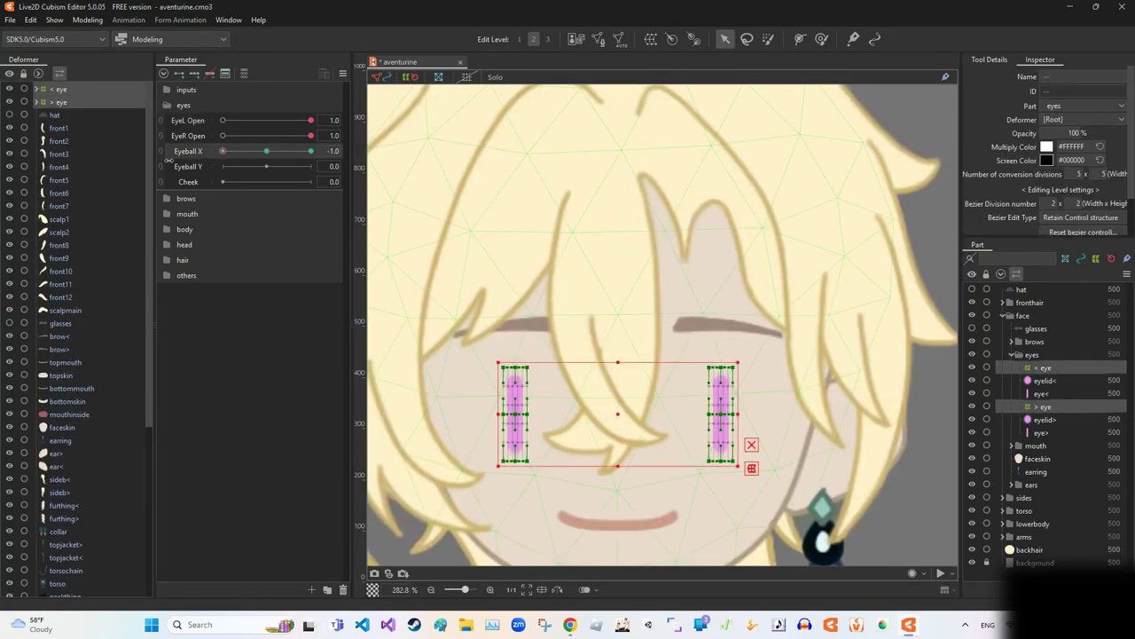
pyautogui.moveTo(616, 413); pyautogui.dragTo(596, 413)
# Step: Reflect the Eyeball X motion of both eye deformers onto the 1.0 key
pyautogui.click(342, 73)
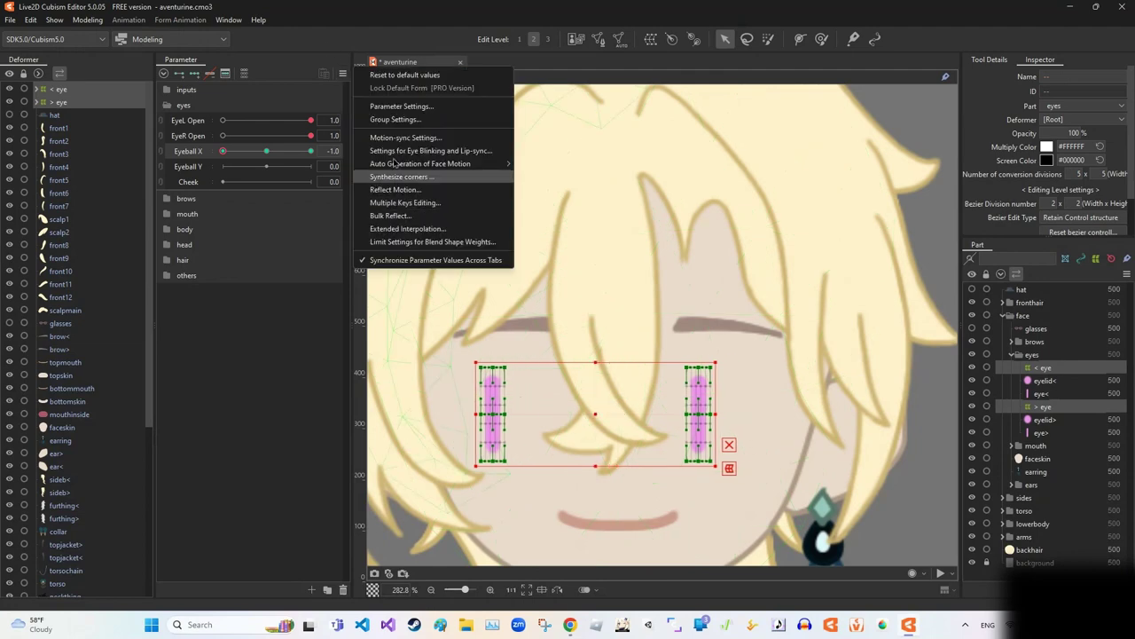
pyautogui.click(435, 173)
pyautogui.click(545, 425)
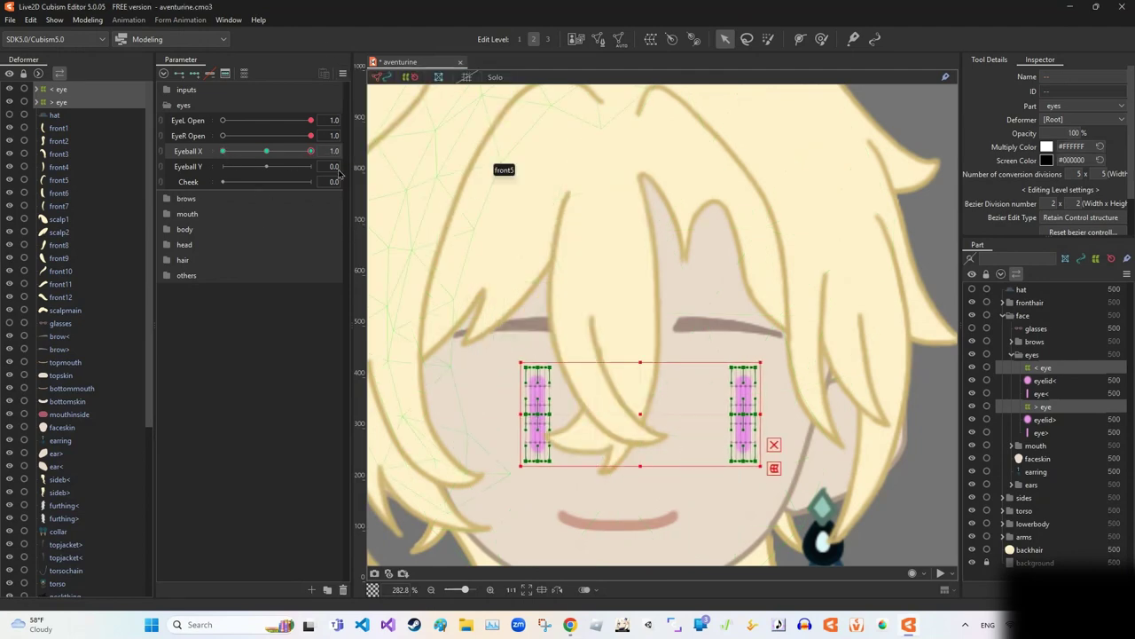
pyautogui.click(343, 73)
pyautogui.click(435, 173)
pyautogui.click(540, 423)
pyautogui.scroll(-3, 526, 444)
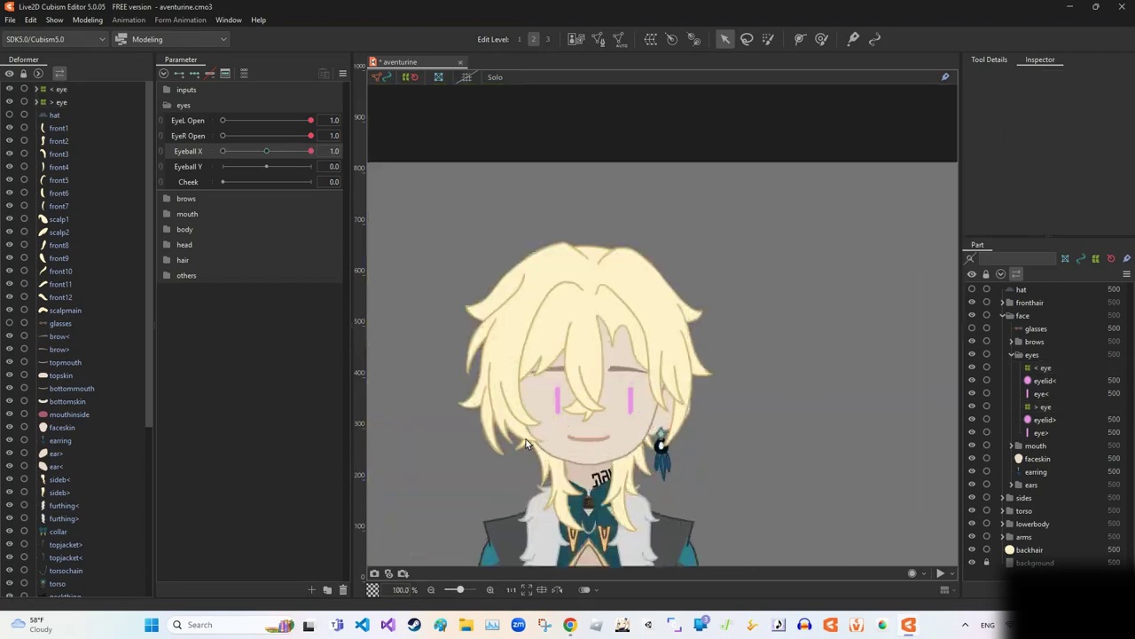
pyautogui.scroll(1, 526, 444)
# Step: Add three Eyeball Y keys to both eye deformers, shift the eyes up at 1.0 and reflect that motion to the opposite key
pyautogui.click(282, 151)
pyautogui.click(343, 73)
pyautogui.click(417, 248)
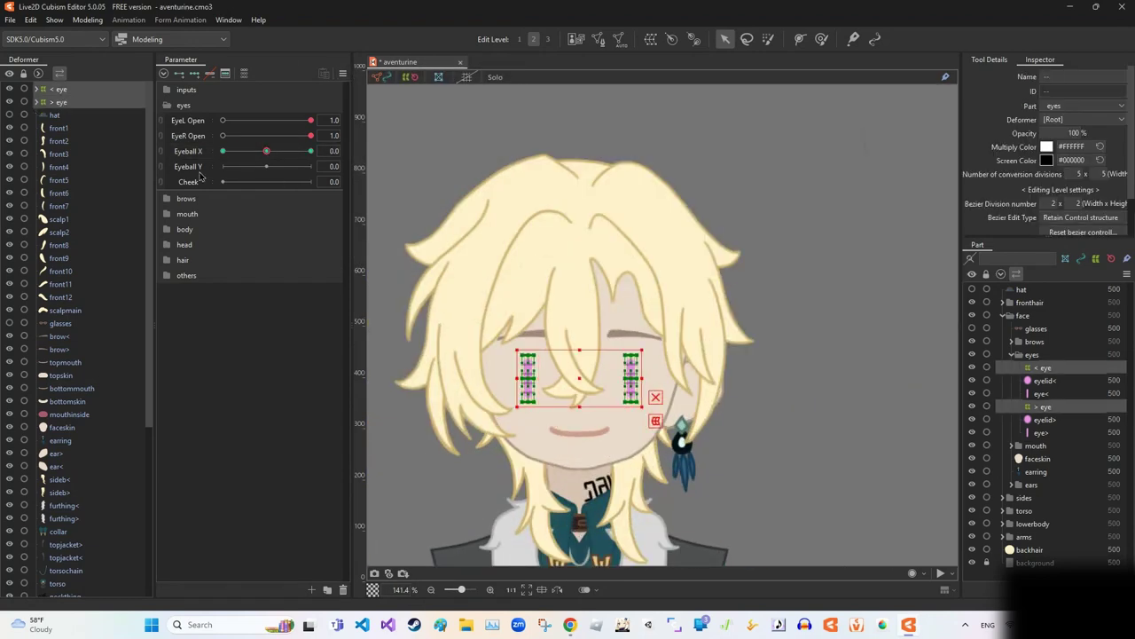
pyautogui.scroll(1, 615, 396)
pyautogui.click(342, 73)
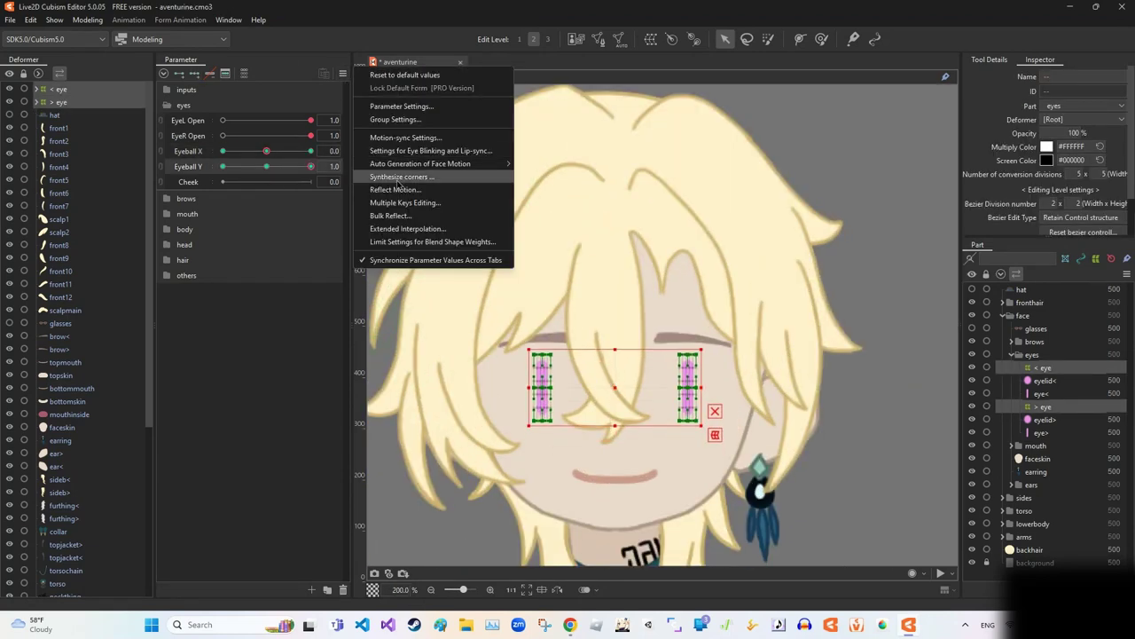
pyautogui.click(434, 172)
pyautogui.click(540, 423)
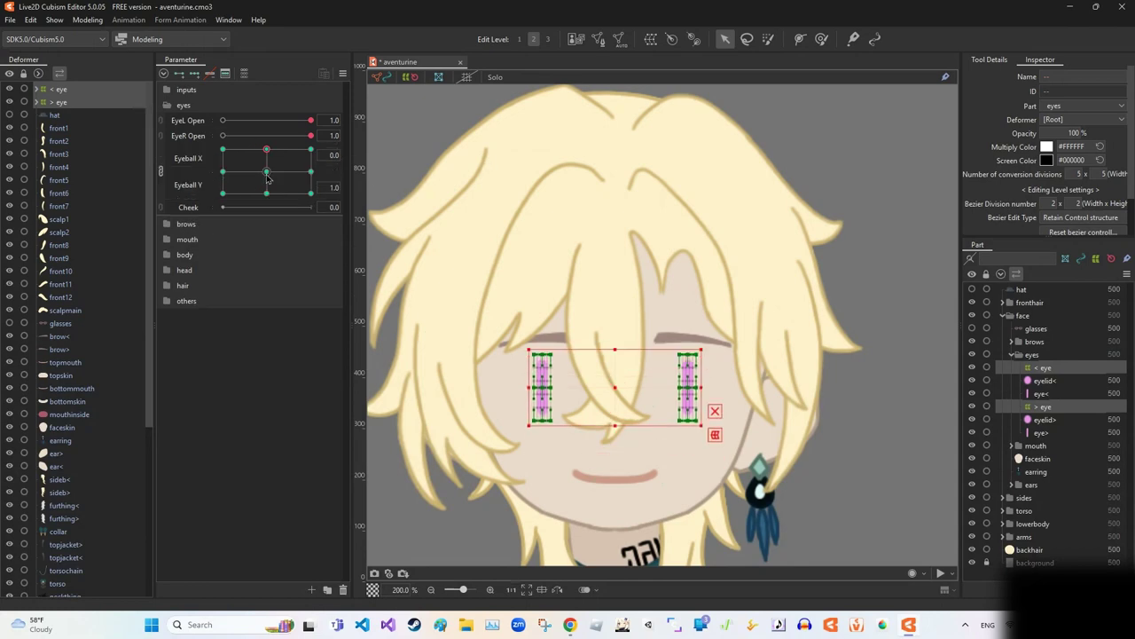
# Step: Synthesize the corner keyforms for the linked Eyeball X and Eyeball Y parameters
pyautogui.click(342, 73)
pyautogui.scroll(-3, 804, 374)
pyautogui.scroll(2, 804, 375)
# Step: Preview the model's parameter motion in Physics Settings, checking how the rigged eyes move, and close the preview
pyautogui.click(87, 20)
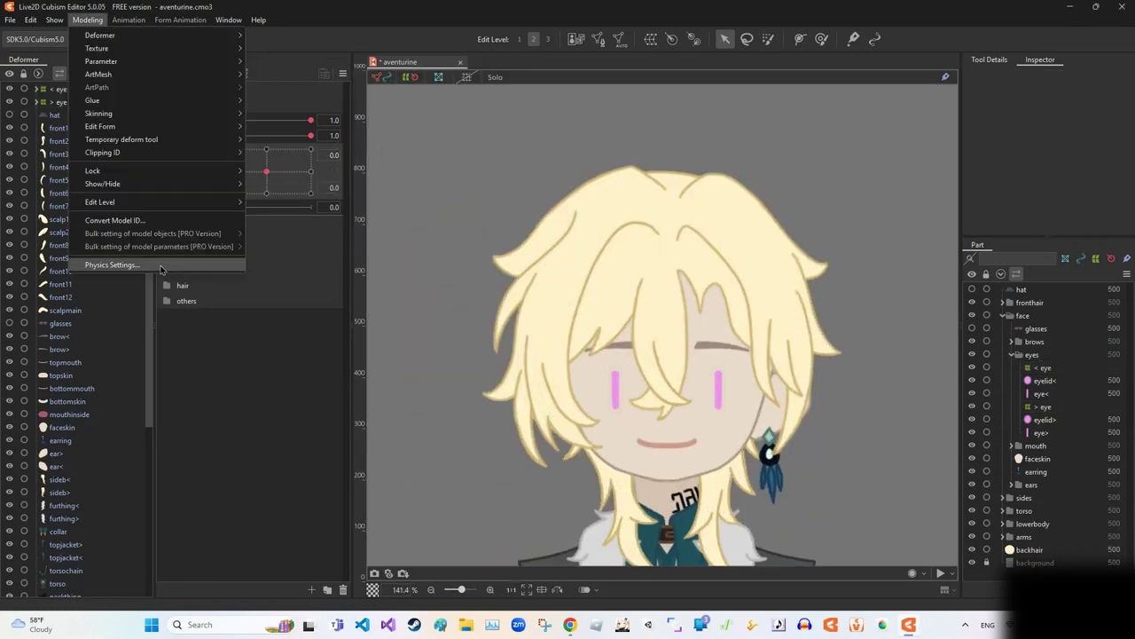
pyautogui.click(107, 264)
pyautogui.click(232, 73)
pyautogui.click(205, 112)
pyautogui.click(290, 74)
pyautogui.scroll(2, 878, 119)
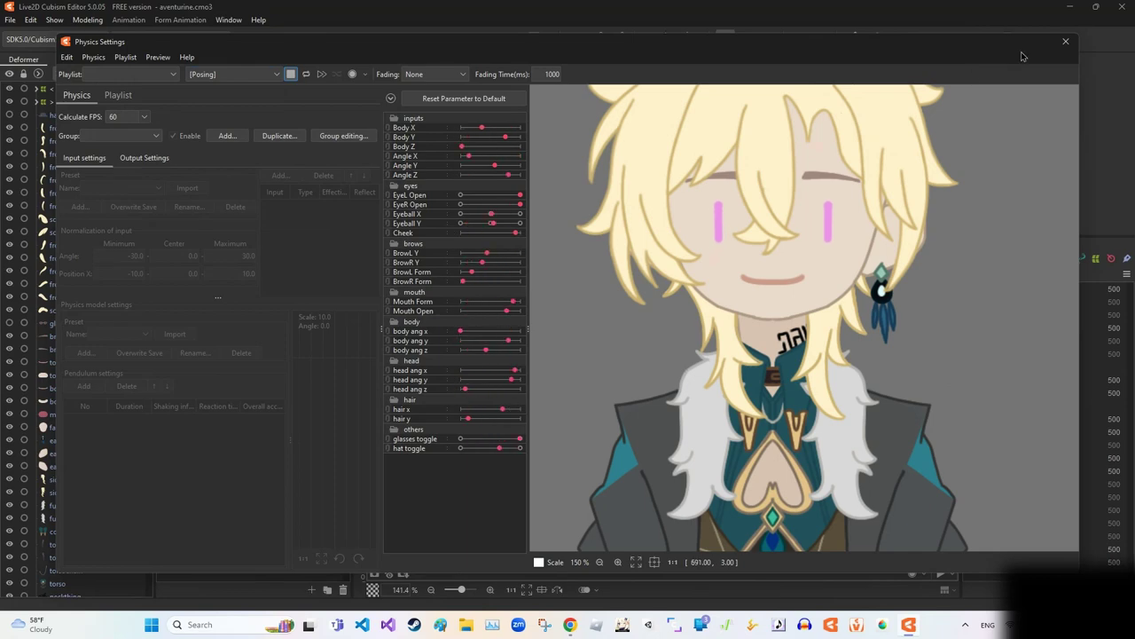
pyautogui.press('Escape')
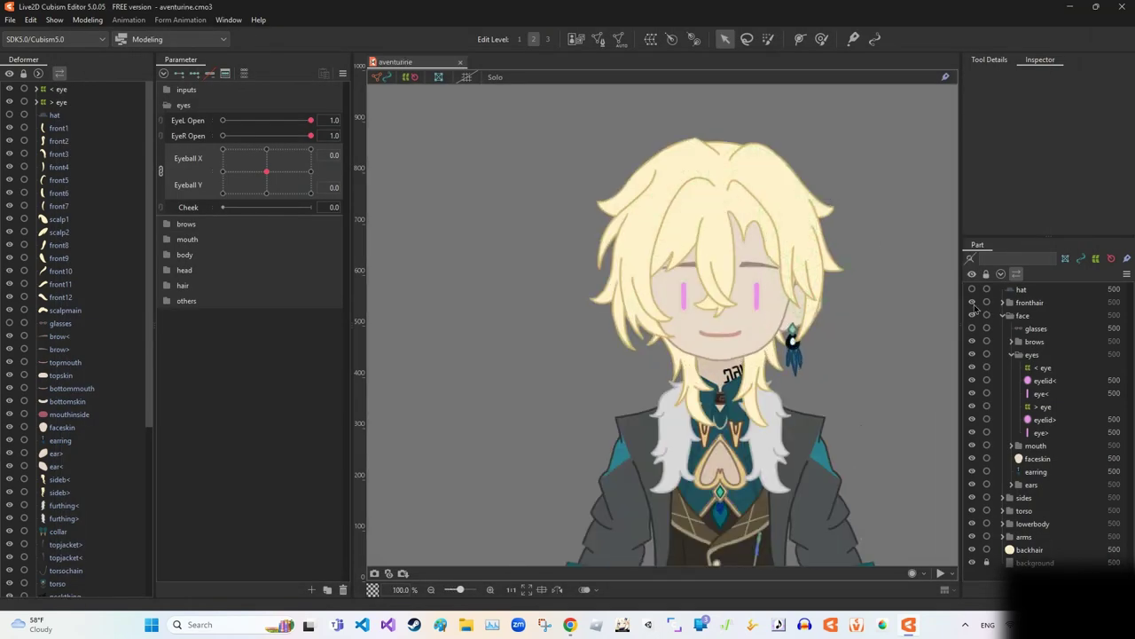
# Step: Create a warp deformer named brows as the parent of both eyebrow meshes
pyautogui.scroll(2, 727, 227)
pyautogui.click(768, 284)
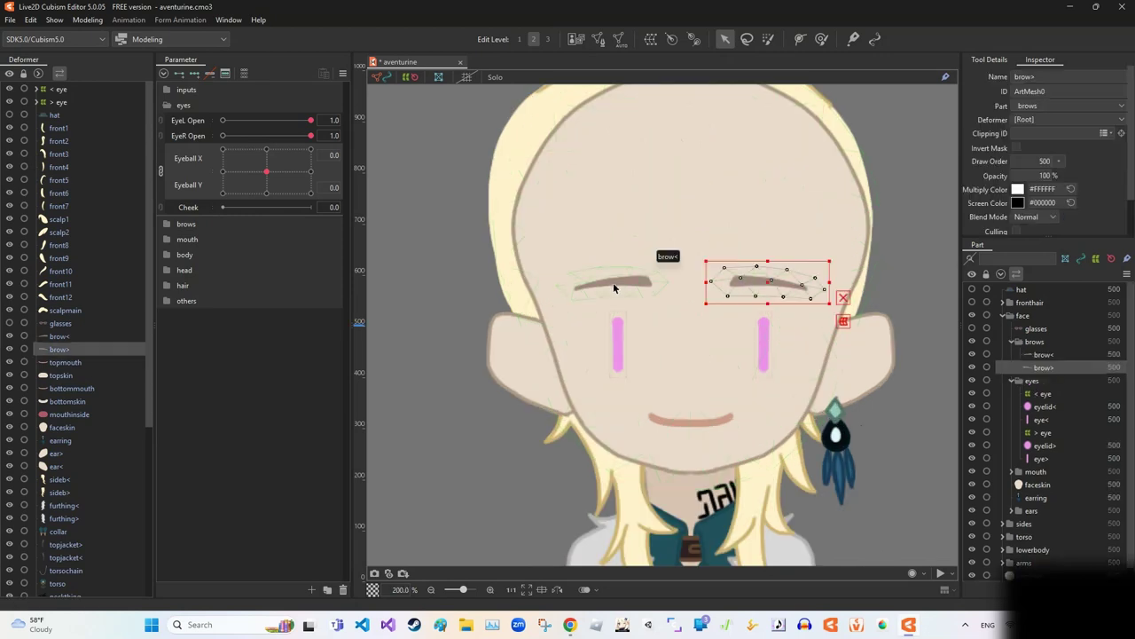
pyautogui.keyDown('shift'); pyautogui.click(626, 289); pyautogui.keyUp('shift')
pyautogui.click(650, 38)
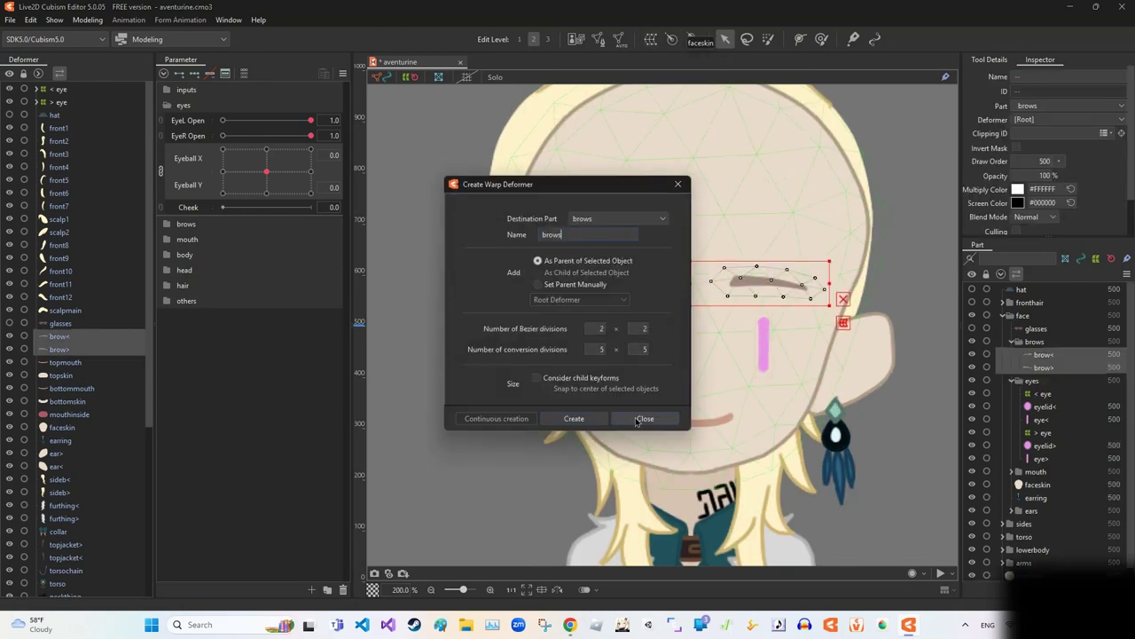
pyautogui.press('Return')
pyautogui.scroll(1, 718, 266)
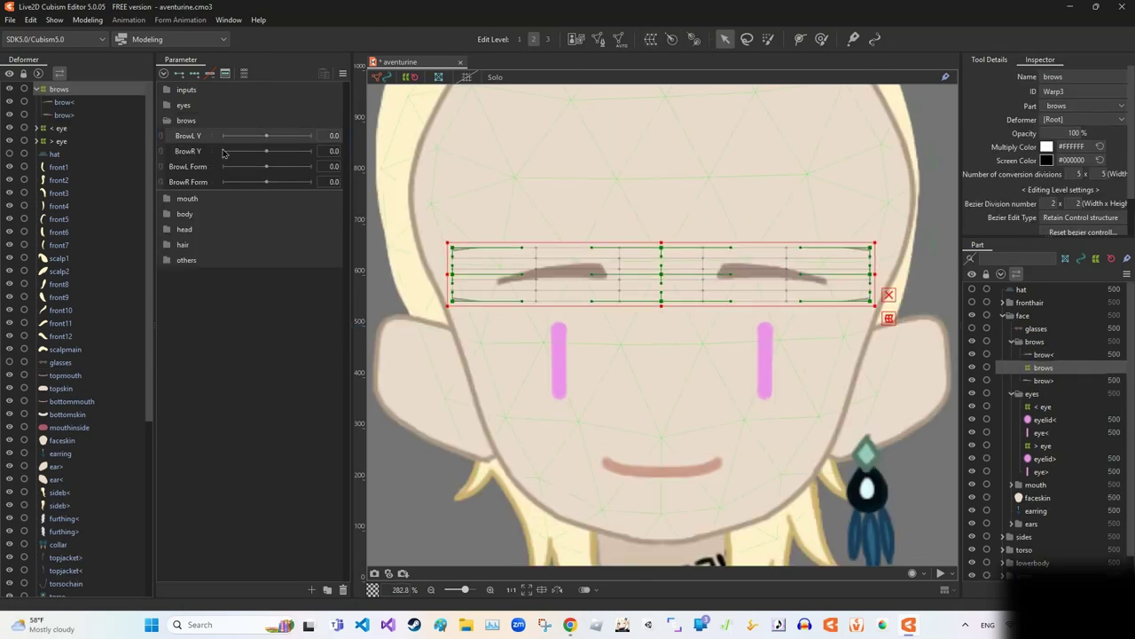
# Step: Add three BrowL Form keys to the brow> mesh, place a deform path along it and arch the brow upward at 1.0
pyautogui.click(444, 144)
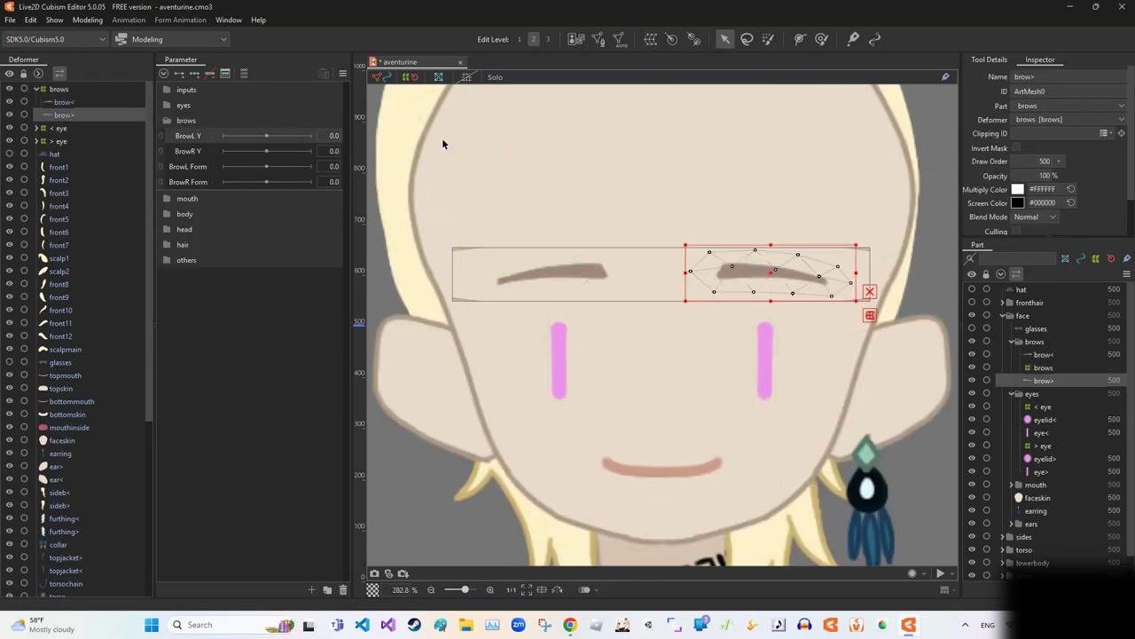
pyautogui.click(188, 166)
pyautogui.scroll(2, 825, 299)
pyautogui.press('p')
pyautogui.click(611, 253)
pyautogui.click(834, 273)
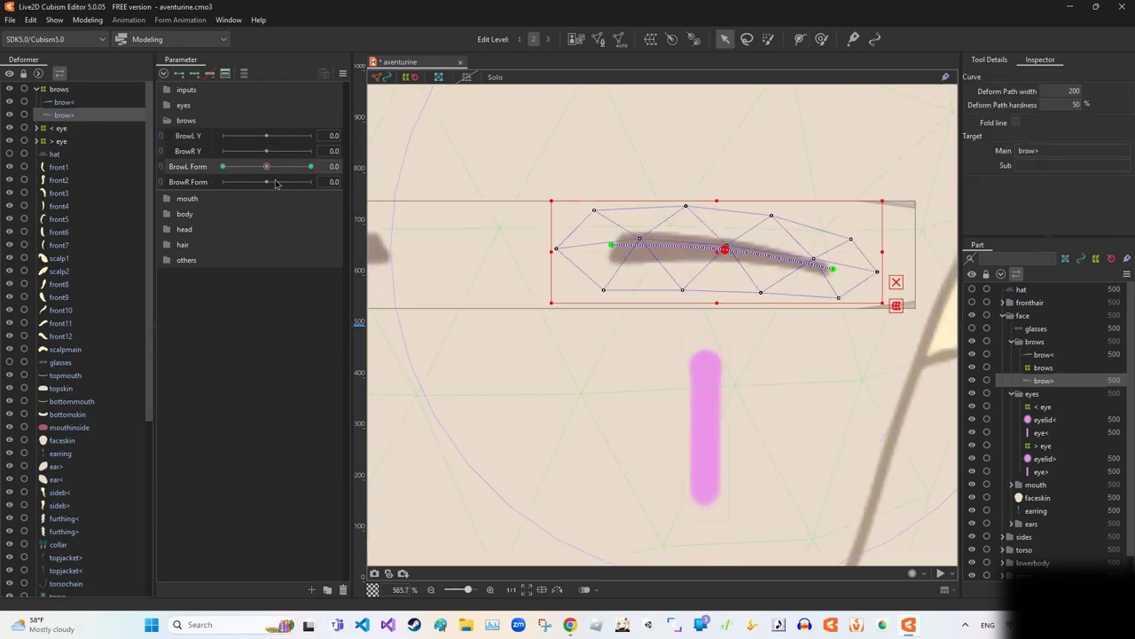
pyautogui.moveTo(722, 245); pyautogui.dragTo(725, 233)
# Step: Regenerate the brow> mesh with the automatic mesh generator and check its arch along the deform path at BrowL Form 1.0
pyautogui.click(618, 38)
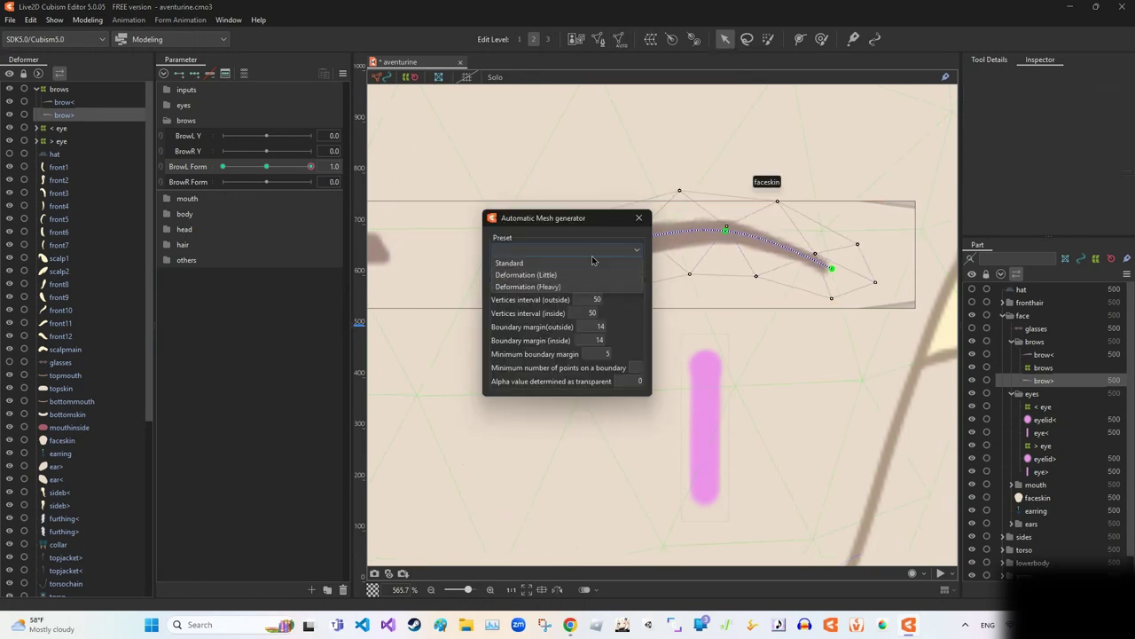
pyautogui.click(638, 217)
pyautogui.scroll(4, 725, 233)
pyautogui.scroll(-3, 722, 286)
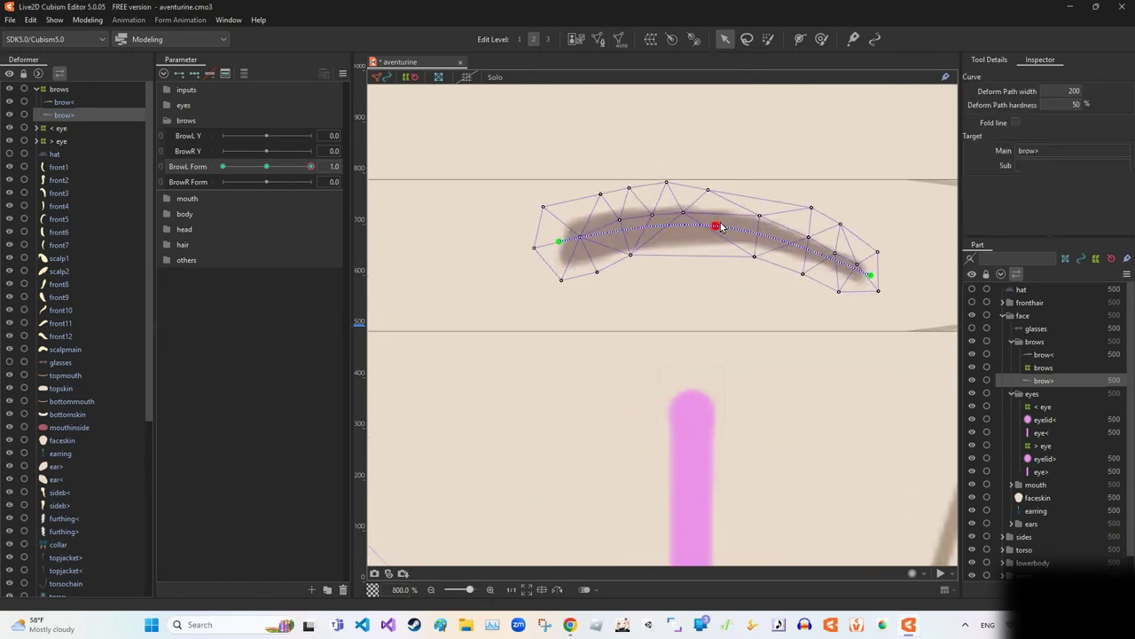
pyautogui.scroll(1, 718, 223)
pyautogui.doubleClick(680, 260)
pyautogui.click(487, 79)
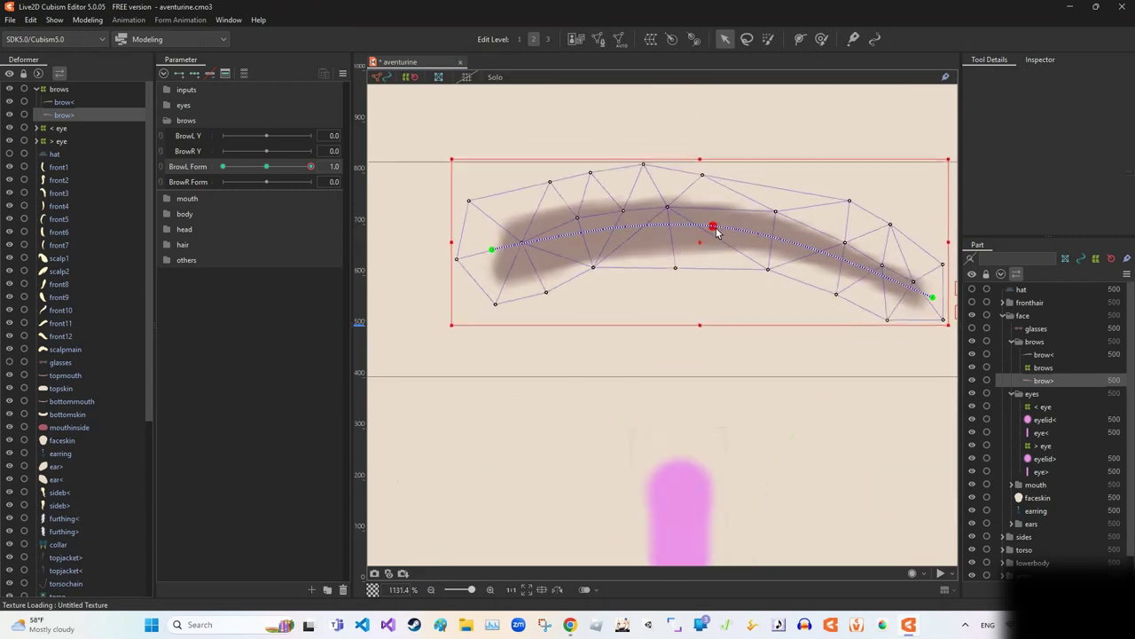
# Step: Add more deform path points to brow> and bend the brow into a downward curve at BrowL Form -1.0
pyautogui.scroll(-3, 712, 240)
pyautogui.moveTo(311, 166); pyautogui.dragTo(222, 178)
pyautogui.scroll(2, 749, 282)
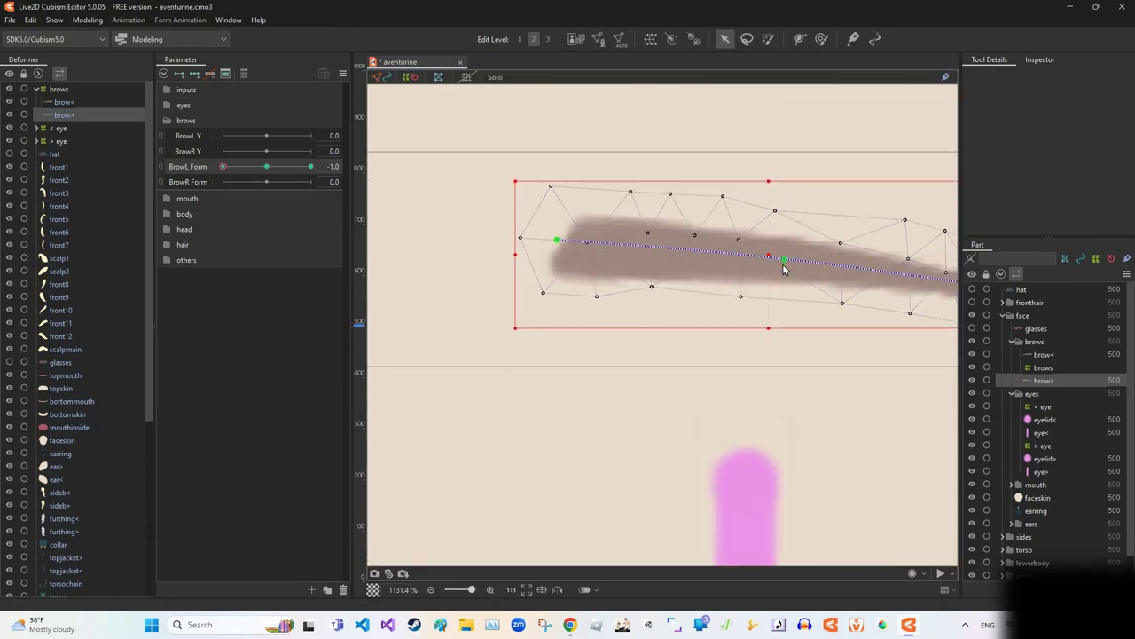
pyautogui.click(799, 39)
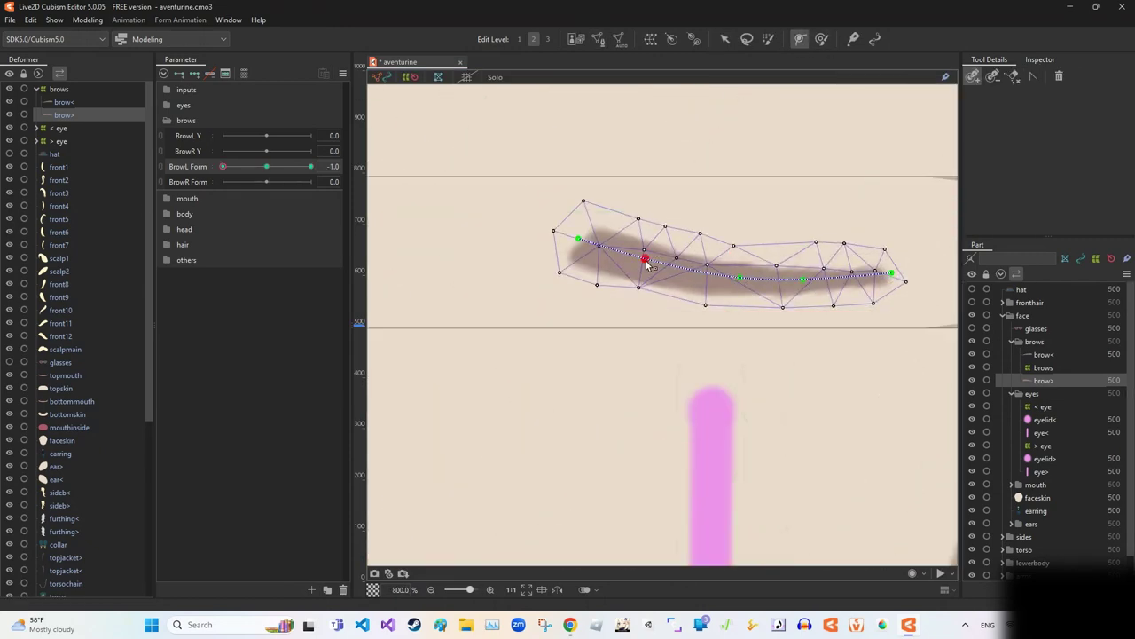
pyautogui.press('v')
pyautogui.scroll(-1, 788, 286)
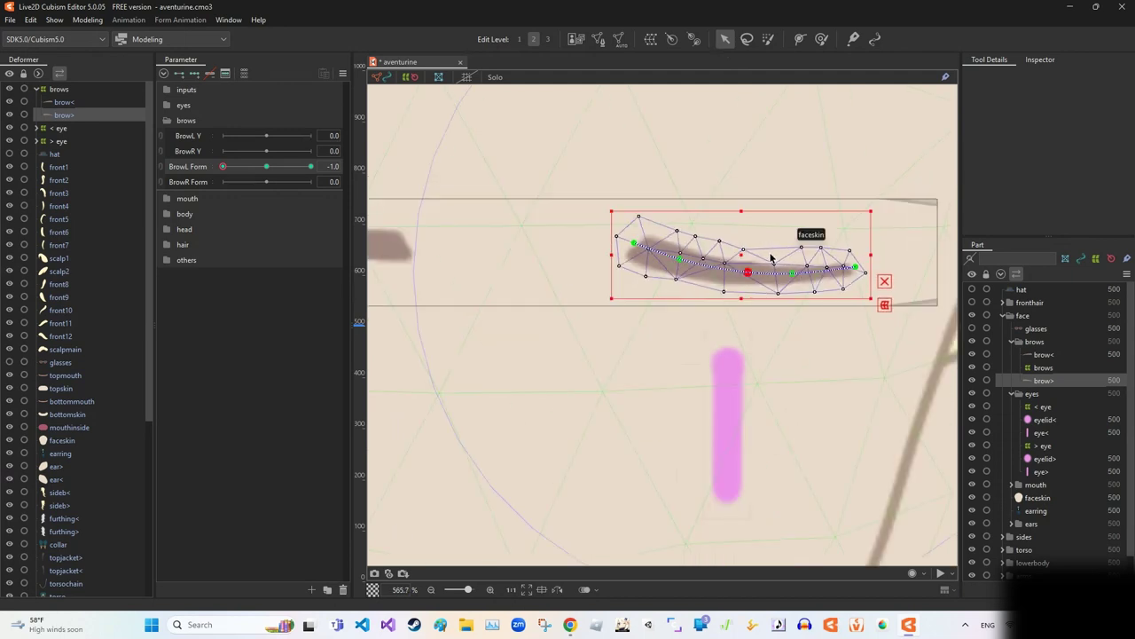
# Step: Reset the parameters to default, add three BrowL Y keys to brow>, raise the brow at 1.0 and reflect that motion
pyautogui.click(343, 72)
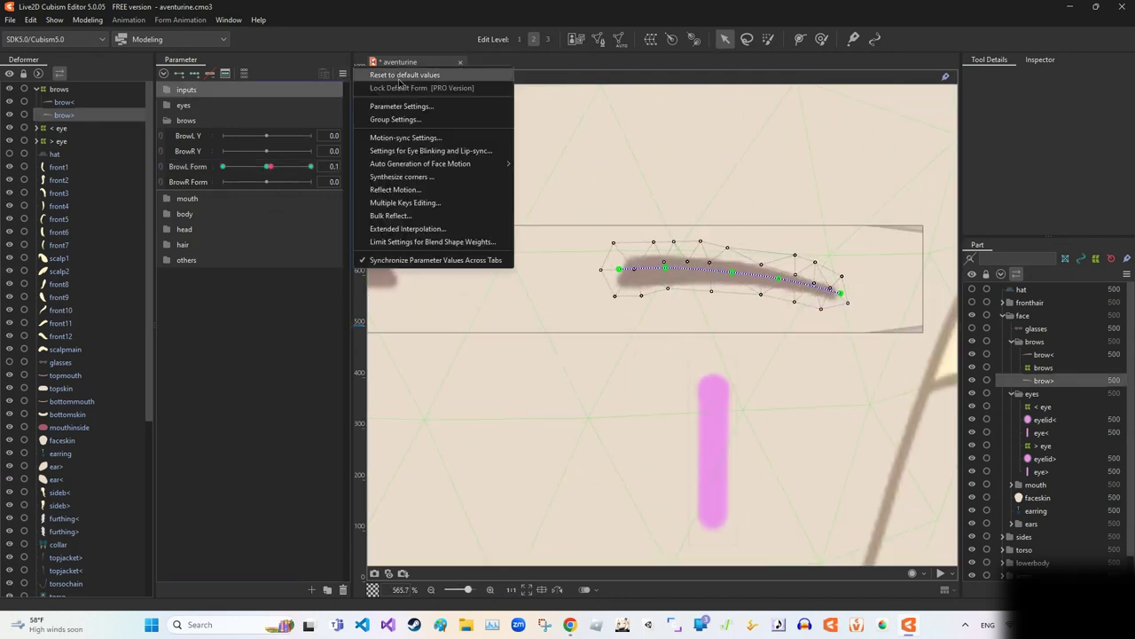
pyautogui.click(399, 71)
pyautogui.click(342, 73)
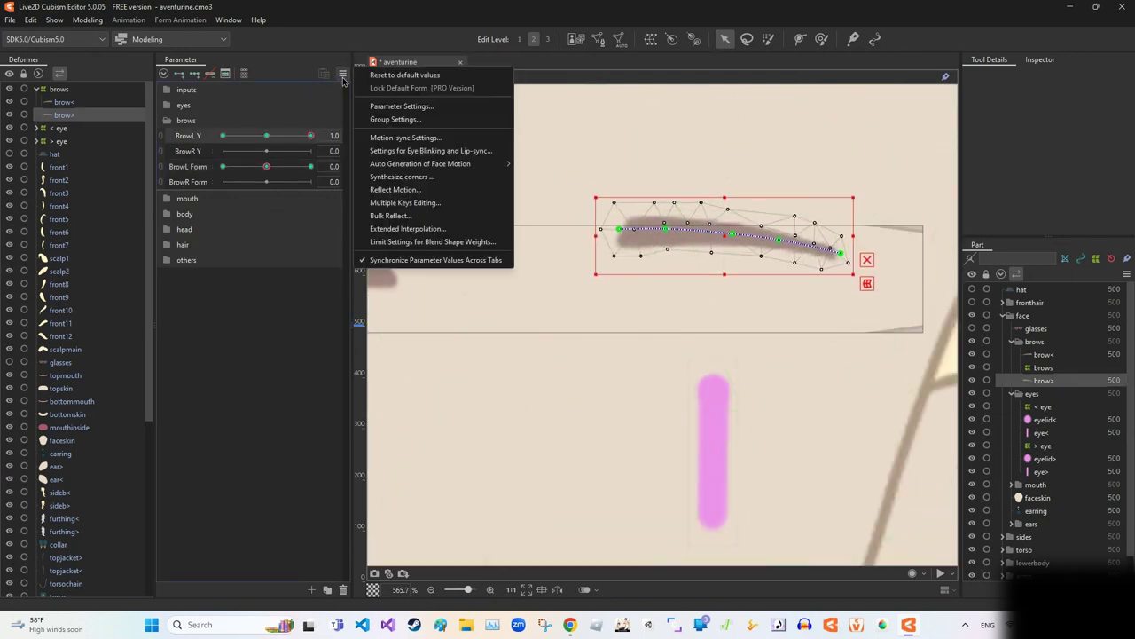
pyautogui.click(399, 197)
pyautogui.click(609, 423)
# Step: Raise the arched brow> for the combination of BrowL Y 1.0 and BrowL Form 1.0, comparing it with neighbouring values
pyautogui.click(310, 165)
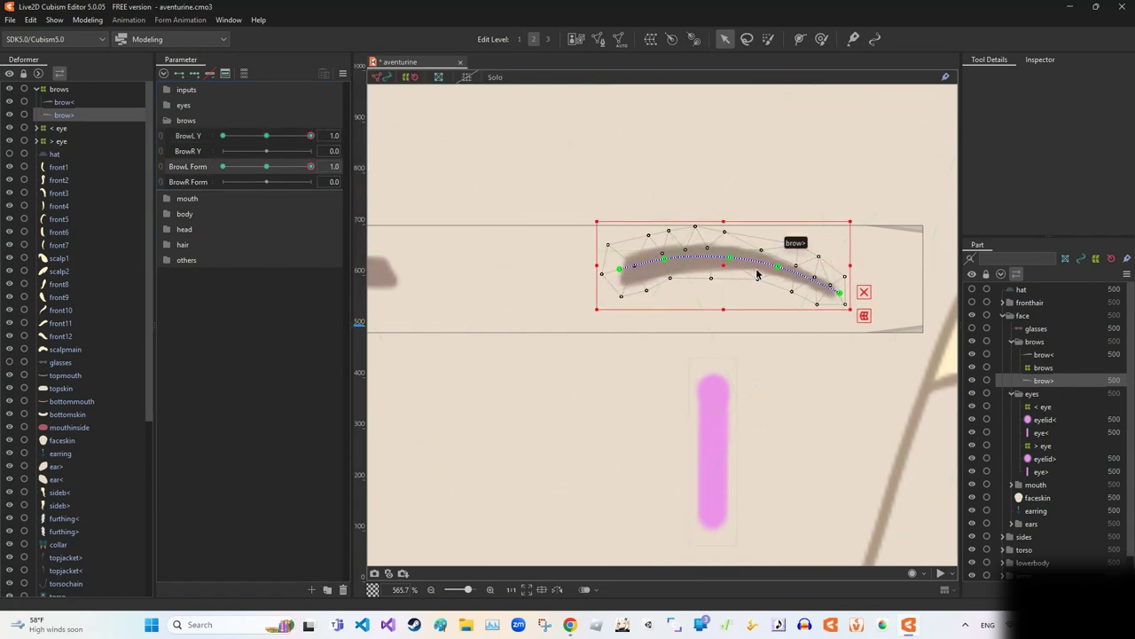
pyautogui.moveTo(310, 166); pyautogui.dragTo(264, 166)
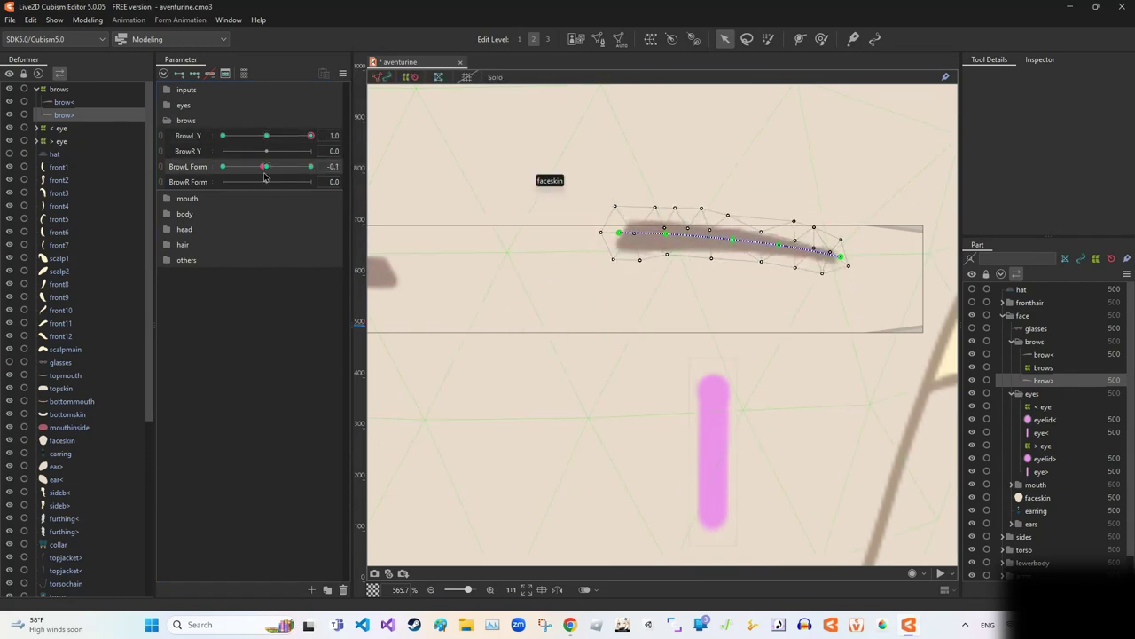
pyautogui.moveTo(313, 136); pyautogui.dragTo(266, 136)
pyautogui.moveTo(311, 166); pyautogui.dragTo(257, 176)
pyautogui.click(311, 136)
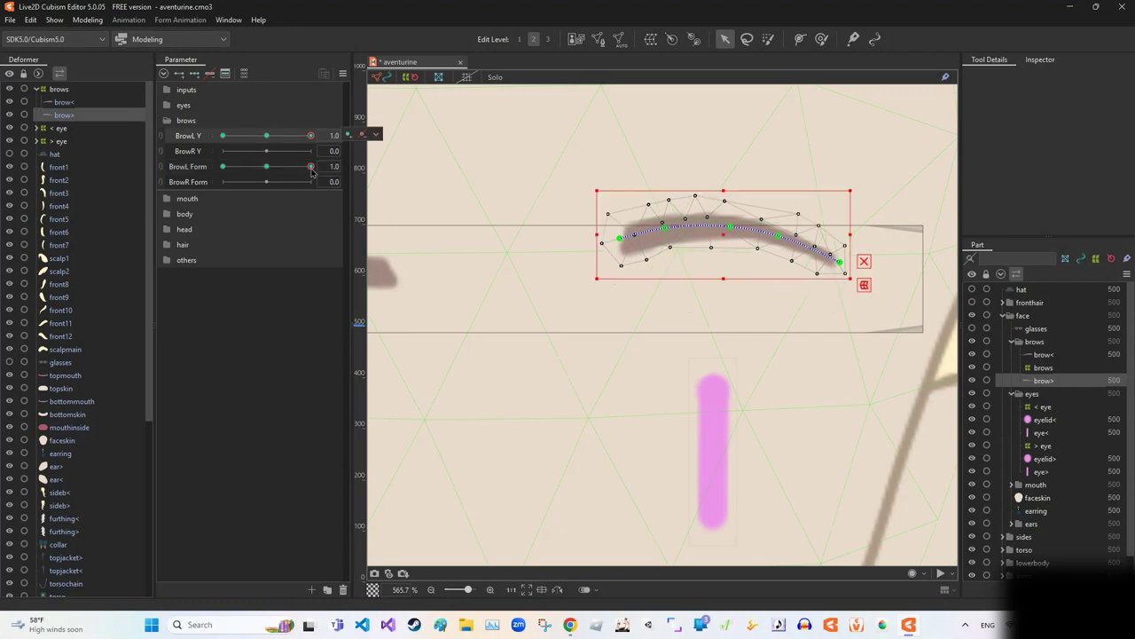
# Step: Try to synthesize the corner keyforms for BrowL Y and BrowL Form
pyautogui.click(342, 73)
pyautogui.click(382, 185)
pyautogui.click(342, 73)
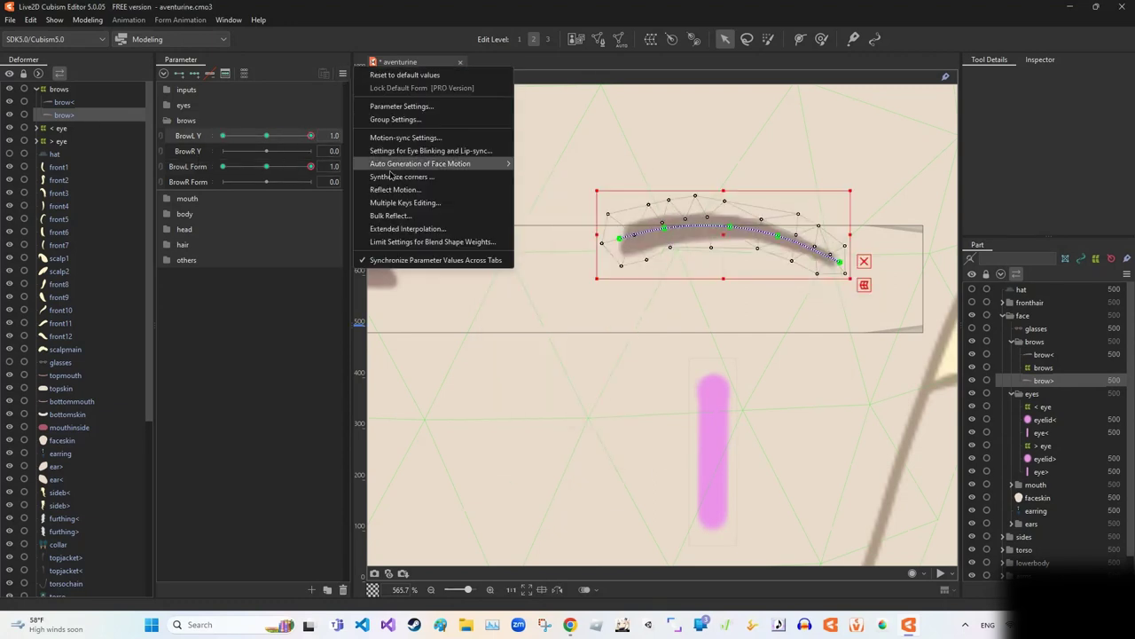
pyautogui.click(400, 177)
pyautogui.click(588, 427)
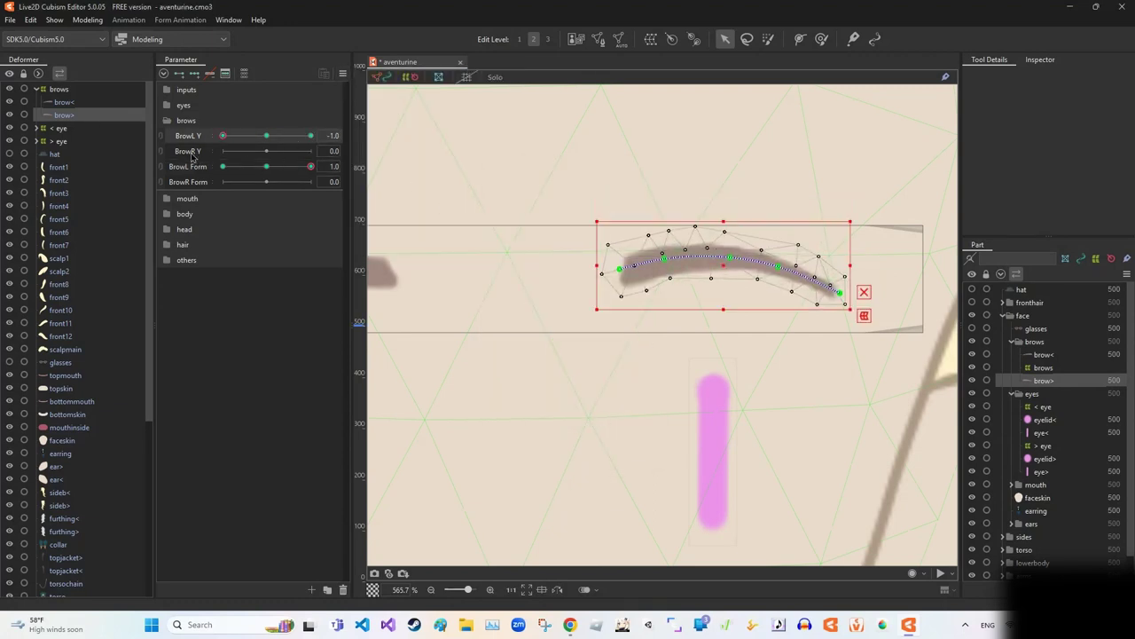
# Step: Shift brow> vertically by hand at the remaining BrowL Y and BrowL Form extremes, lowering it at BrowL Y -1.0
pyautogui.moveTo(266, 166); pyautogui.dragTo(290, 167)
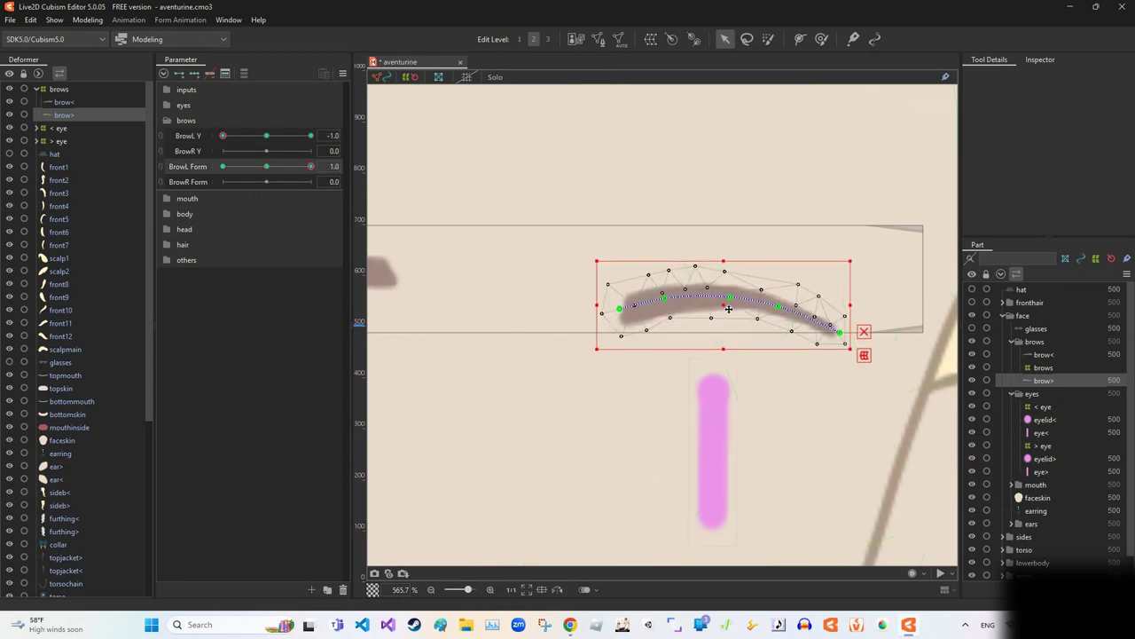
pyautogui.moveTo(223, 166); pyautogui.dragTo(310, 166)
pyautogui.moveTo(223, 135); pyautogui.dragTo(139, 169)
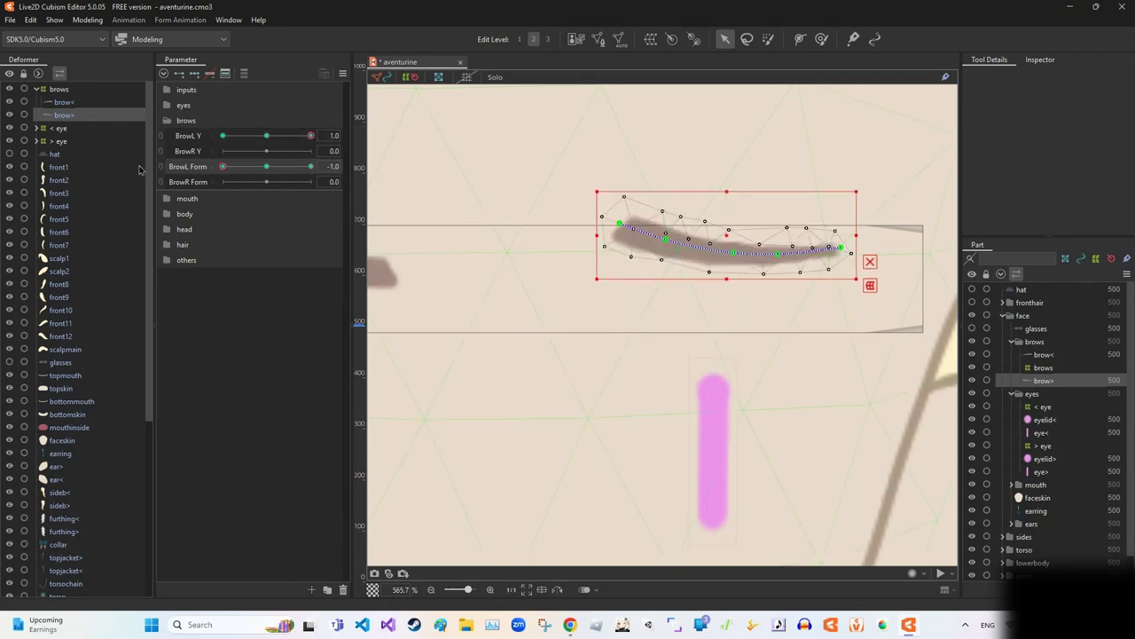
# Step: Undo the last brow> edits and link BrowL Y with BrowL Form
pyautogui.hotkey('ctrl', 'z')
pyautogui.hotkey('ctrl', 'z')
pyautogui.hotkey('ctrl', 'z')
pyautogui.hotkey('ctrl', 'z')
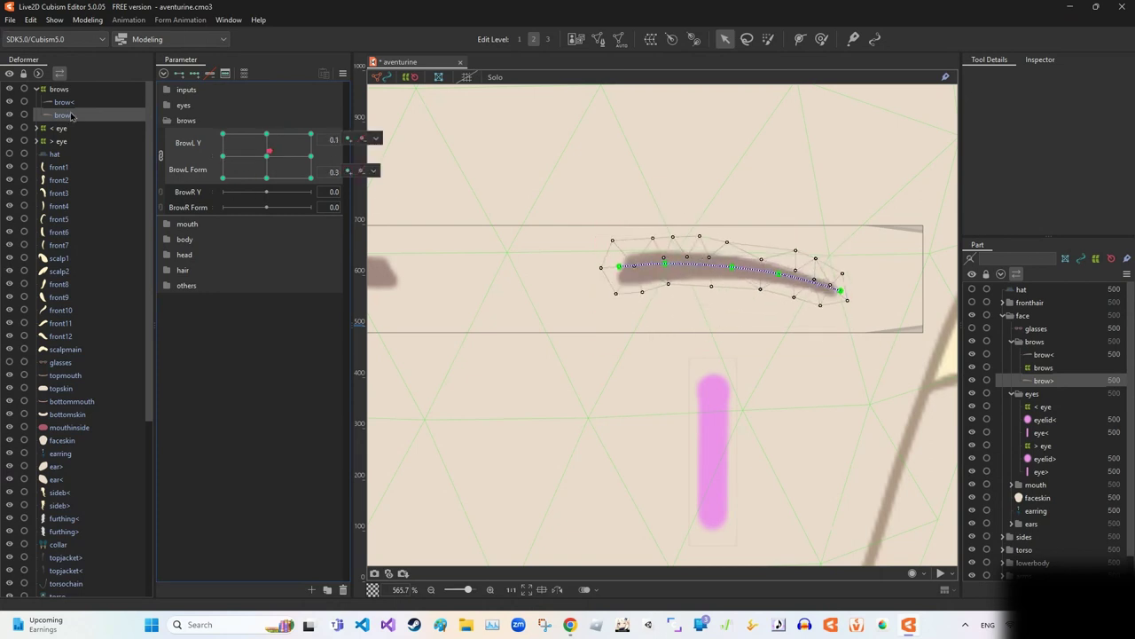
# Step: Replace the brow< mesh with a copy of brow>, reflected horizontally and placed over the opposite eye
pyautogui.click(69, 102)
pyautogui.rightClick(696, 229)
pyautogui.click(722, 507)
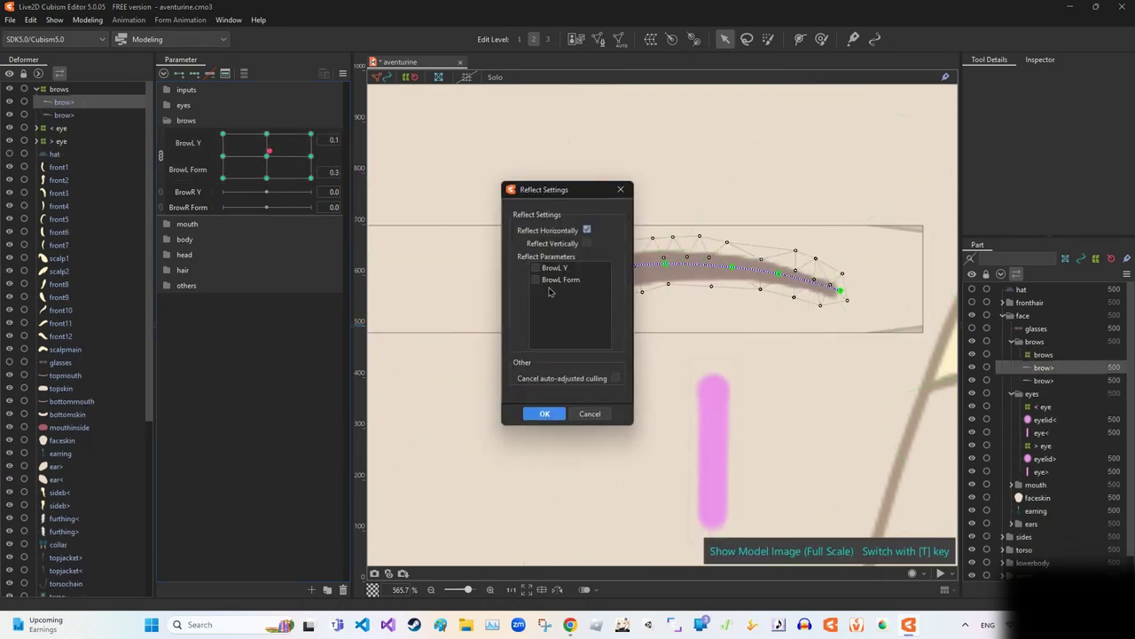
pyautogui.click(540, 413)
pyautogui.press('t')
pyautogui.hotkey('ctrl', 'z')
# Step: Change the reflected brow's BrowL Form keys to the BrowR Form parameter
pyautogui.scroll(4, 674, 266)
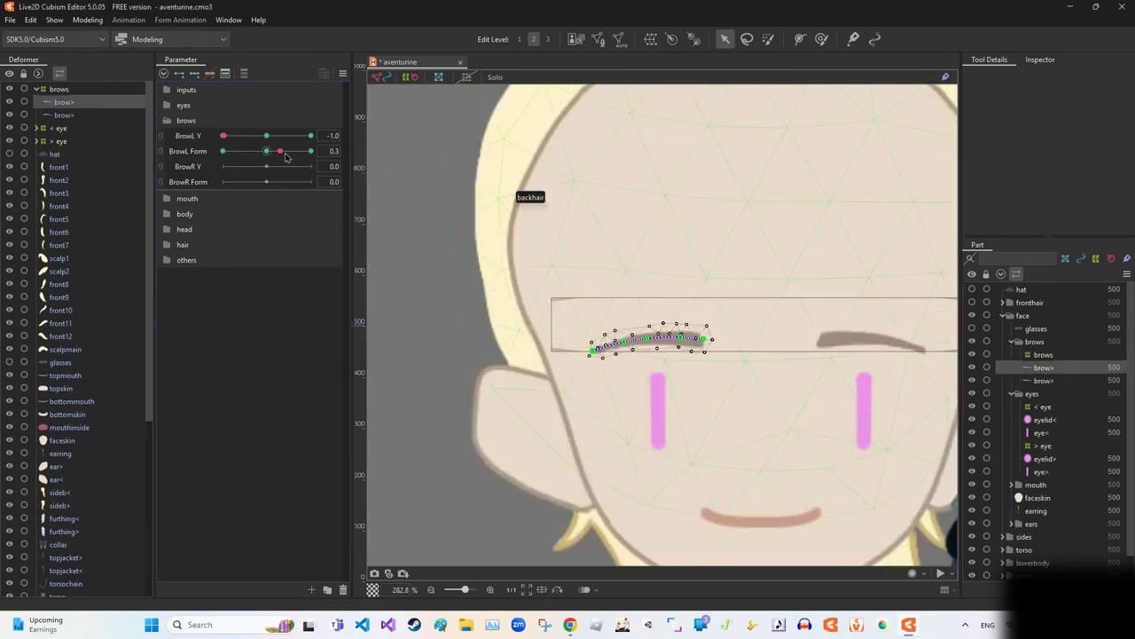
pyautogui.click(364, 157)
pyautogui.scroll(-5, 497, 301)
pyautogui.click(497, 281)
pyautogui.click(540, 385)
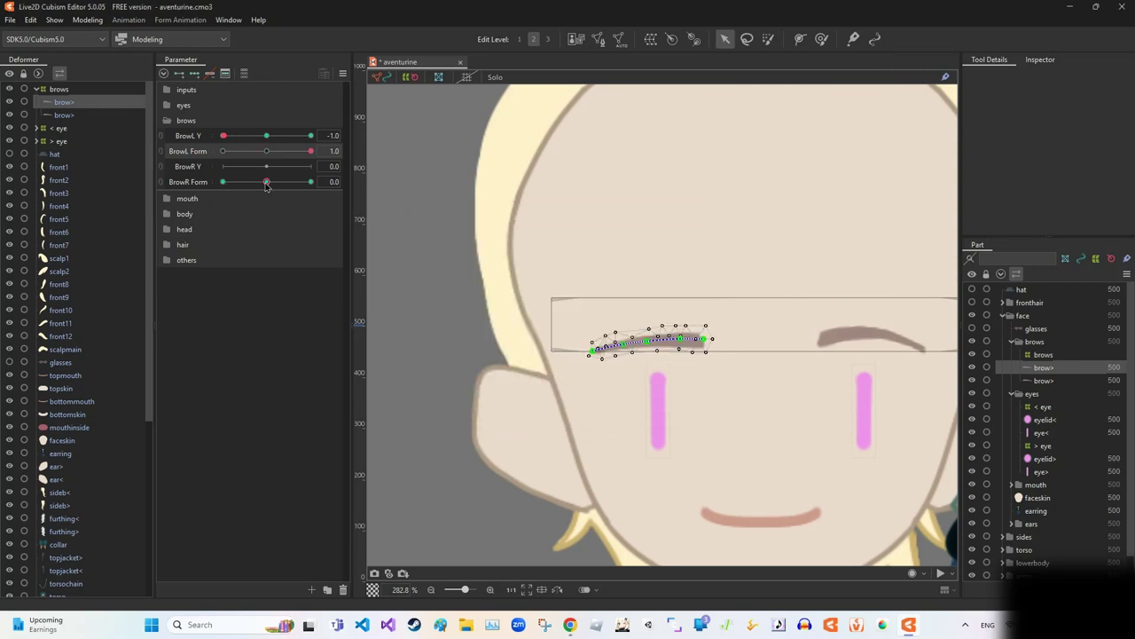
# Step: Change the reflected brow's BrowL Y keys to the BrowR Y parameter
pyautogui.click(223, 135)
pyautogui.click(363, 133)
pyautogui.scroll(-5, 479, 311)
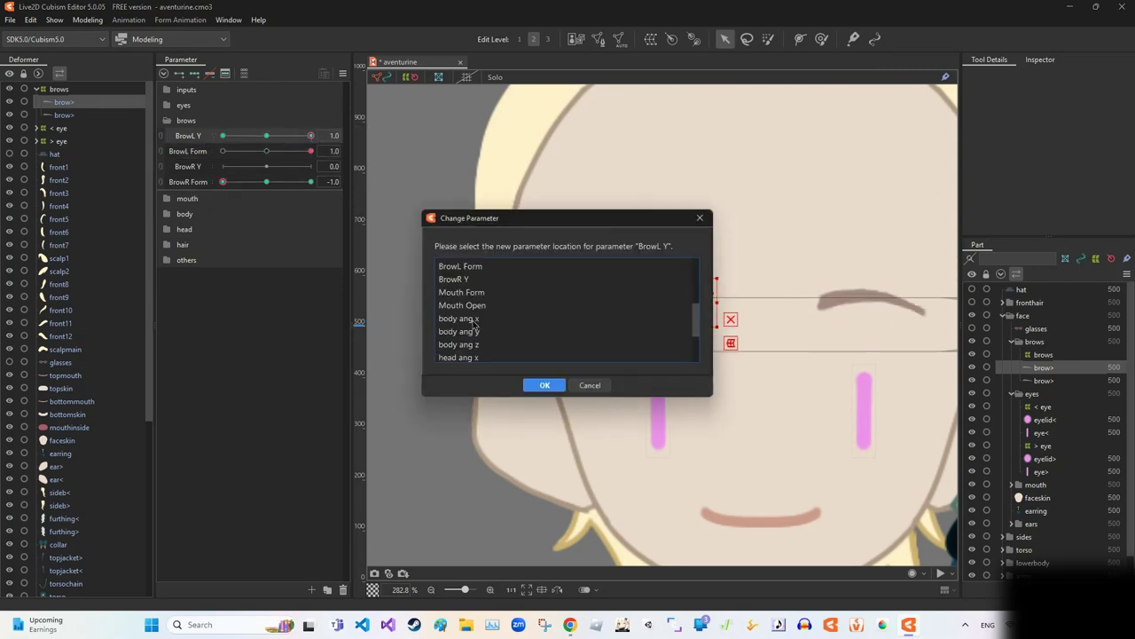
pyautogui.click(479, 279)
pyautogui.click(541, 385)
# Step: Link BrowR Y with BrowR Form and BrowL Y with BrowL Form as combined parameters
pyautogui.scroll(-4, 507, 249)
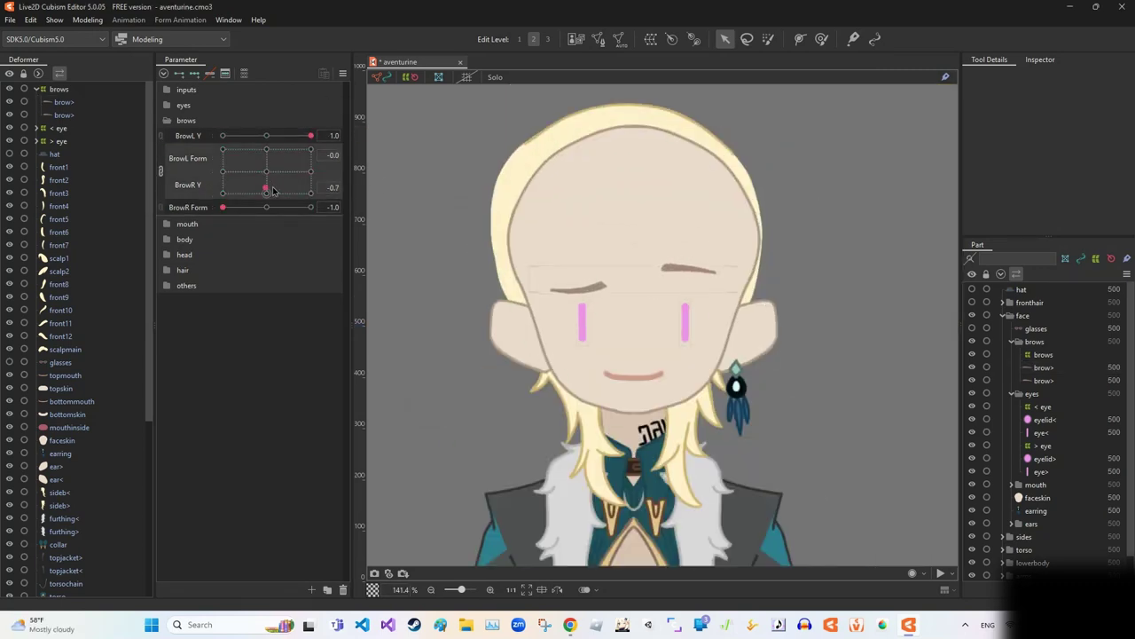
pyautogui.click(64, 115)
pyautogui.click(64, 102)
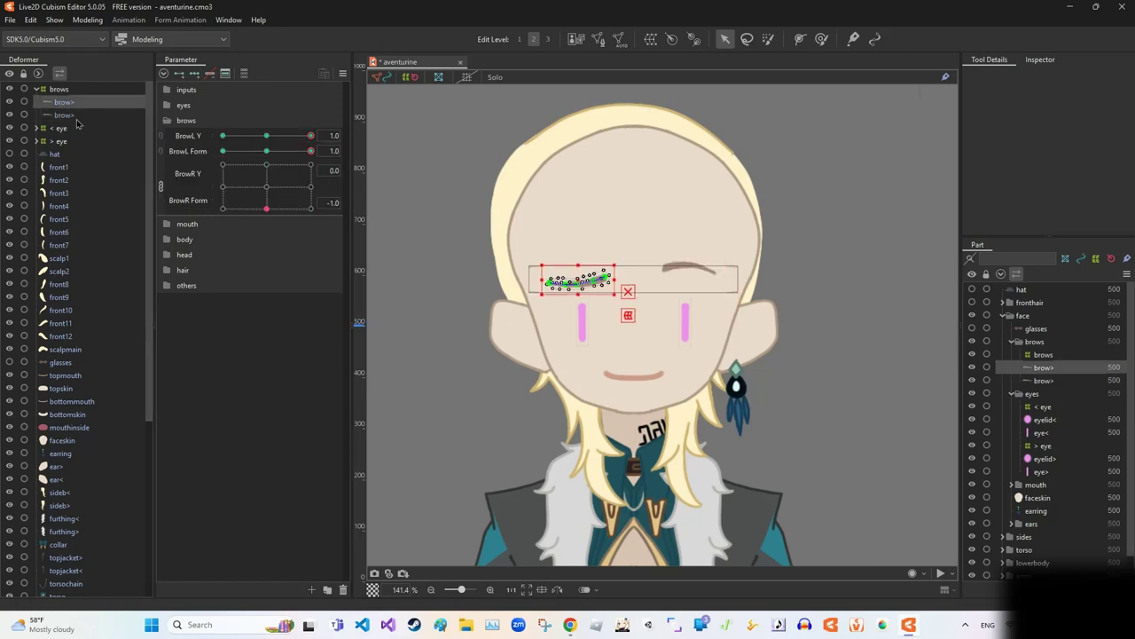
pyautogui.click(64, 115)
# Step: Preview the brow motion in Physics Settings and close the preview
pyautogui.hotkey('ctrl', 'shift', 'p')
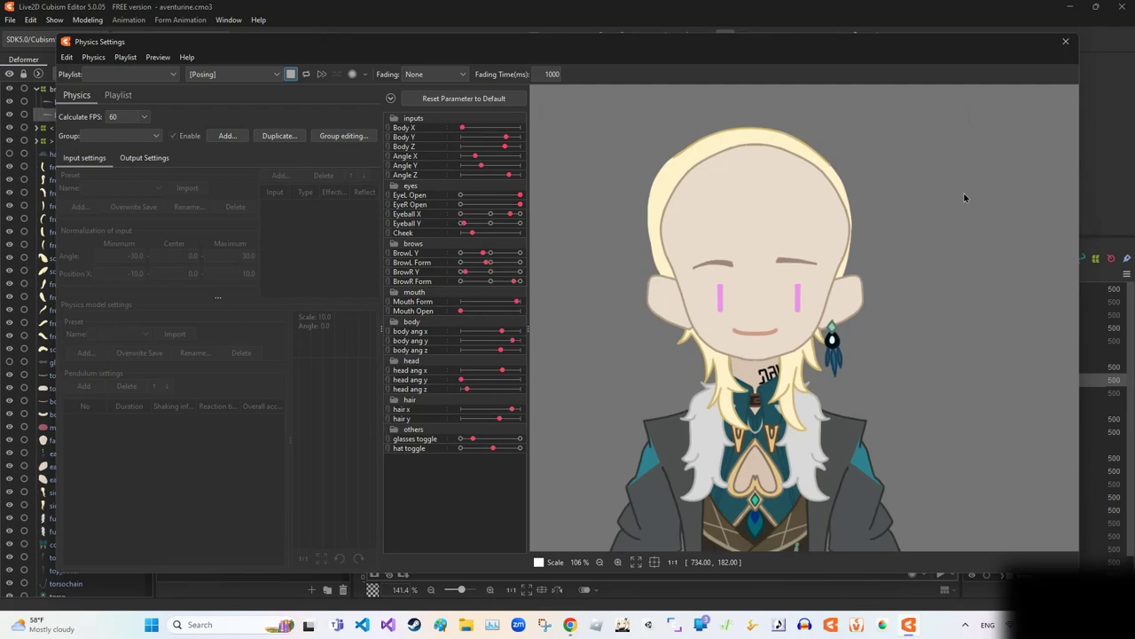
pyautogui.click(1066, 42)
# Step: Create a warp deformer named mouth as the parent of the five mouth meshes from topmouth to mouthinside
pyautogui.click(654, 363)
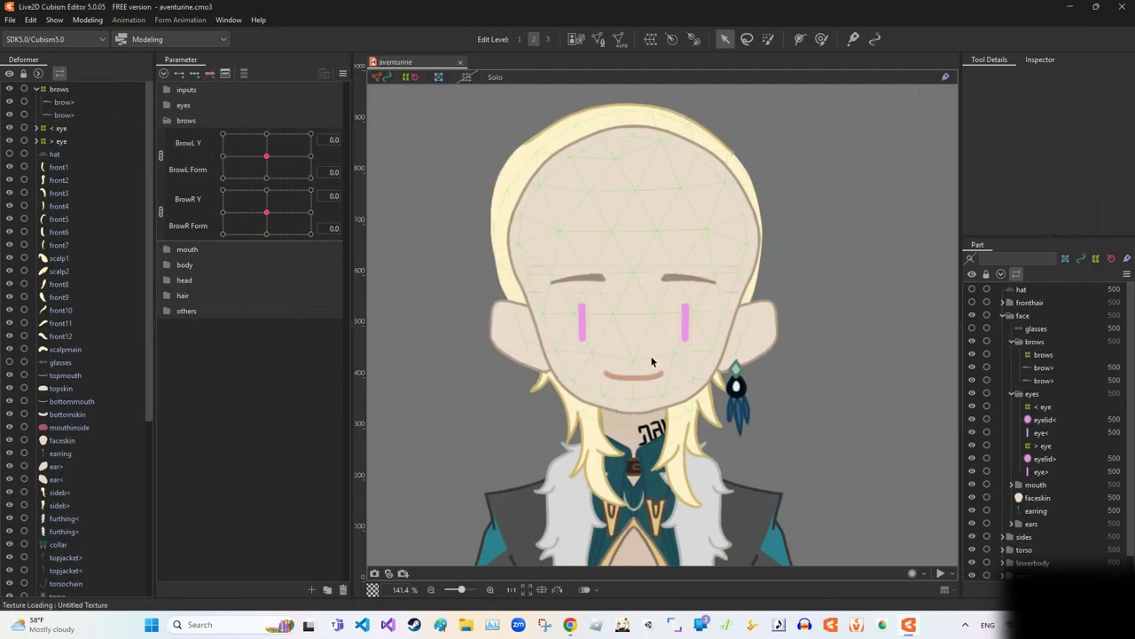
pyautogui.scroll(4, 654, 363)
pyautogui.keyDown('shift'); pyautogui.click(54, 410); pyautogui.keyUp('shift')
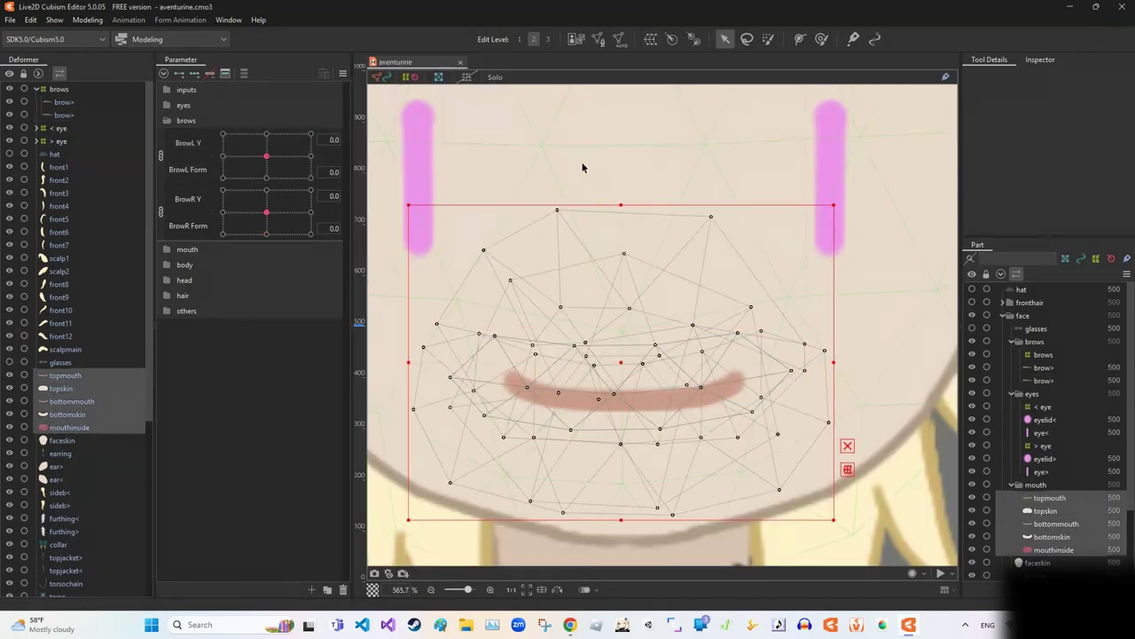
pyautogui.click(651, 38)
pyautogui.write('mouth')
pyautogui.press('Return')
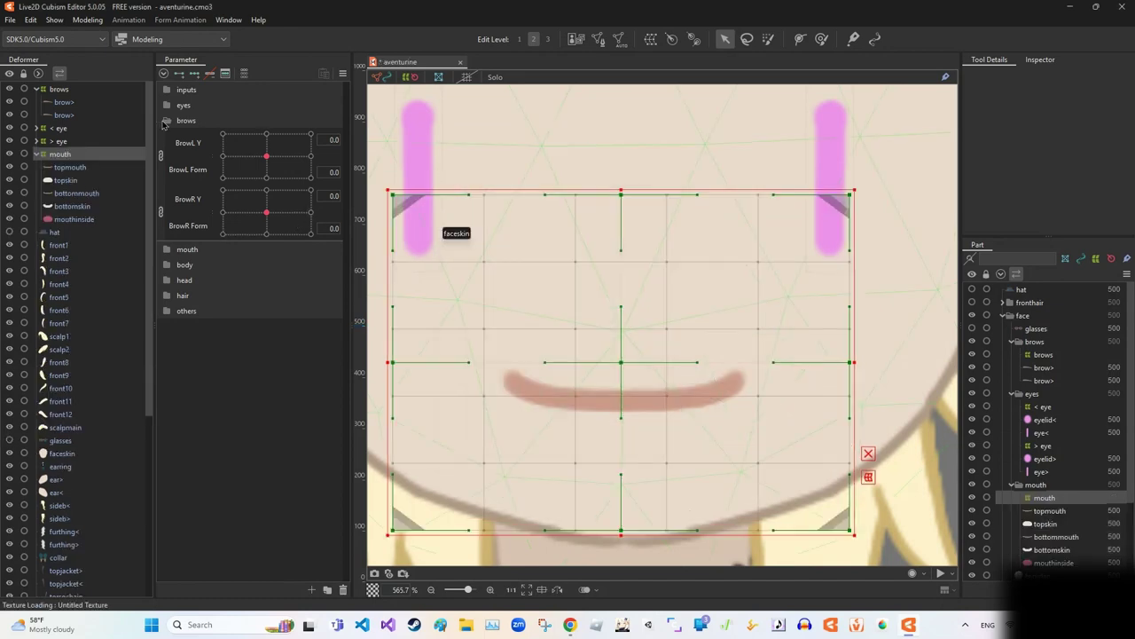
# Step: Regenerate the meshes of the mouth lines and skin pieces with the automatic mesh generator
pyautogui.click(187, 249)
pyautogui.click(133, 169)
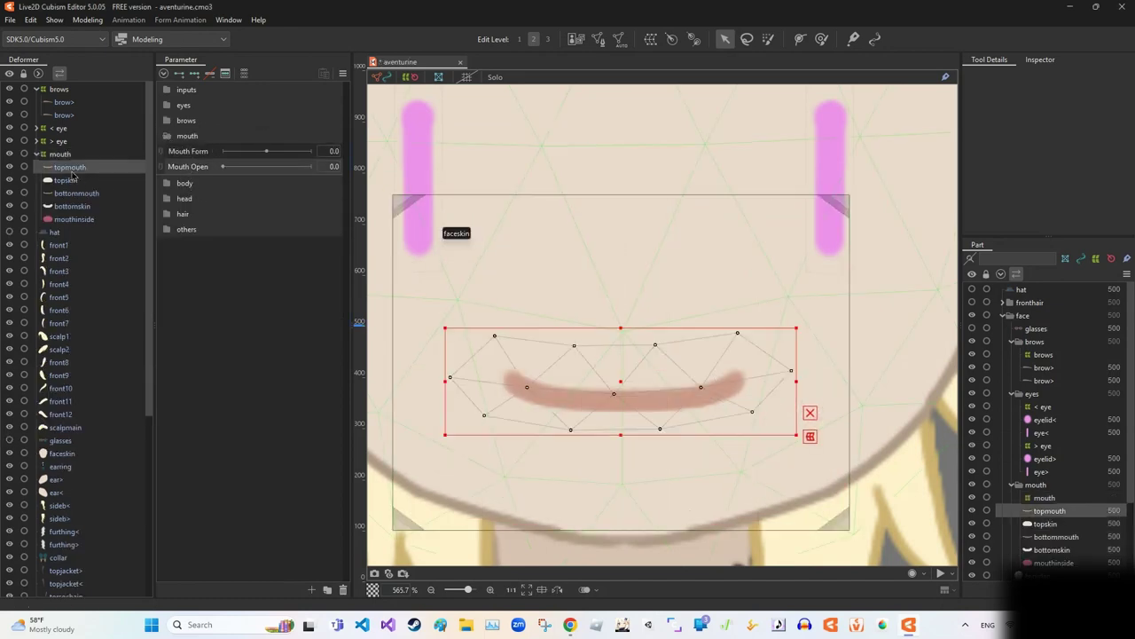
pyautogui.keyDown('shift'); pyautogui.click(75, 205); pyautogui.keyUp('shift')
pyautogui.scroll(-2, 538, 269)
pyautogui.scroll(2, 701, 257)
pyautogui.click(672, 333)
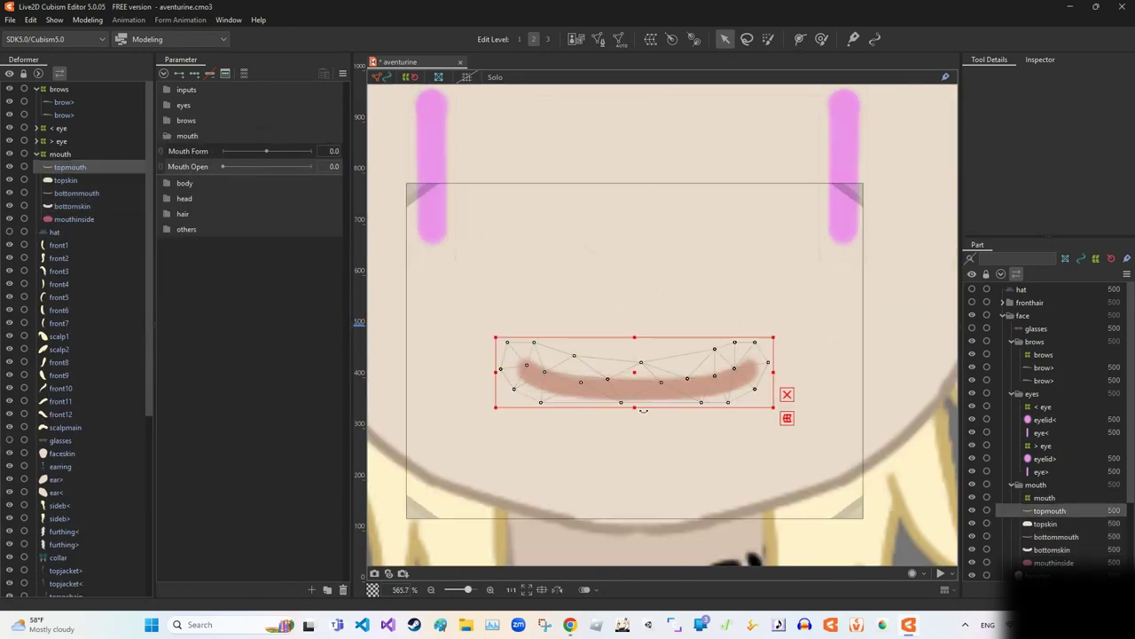
# Step: Give topmouth three keyforms on Mouth Form and raise both corners into a smile at value 1.0 using a three-point deform path
pyautogui.click(197, 168)
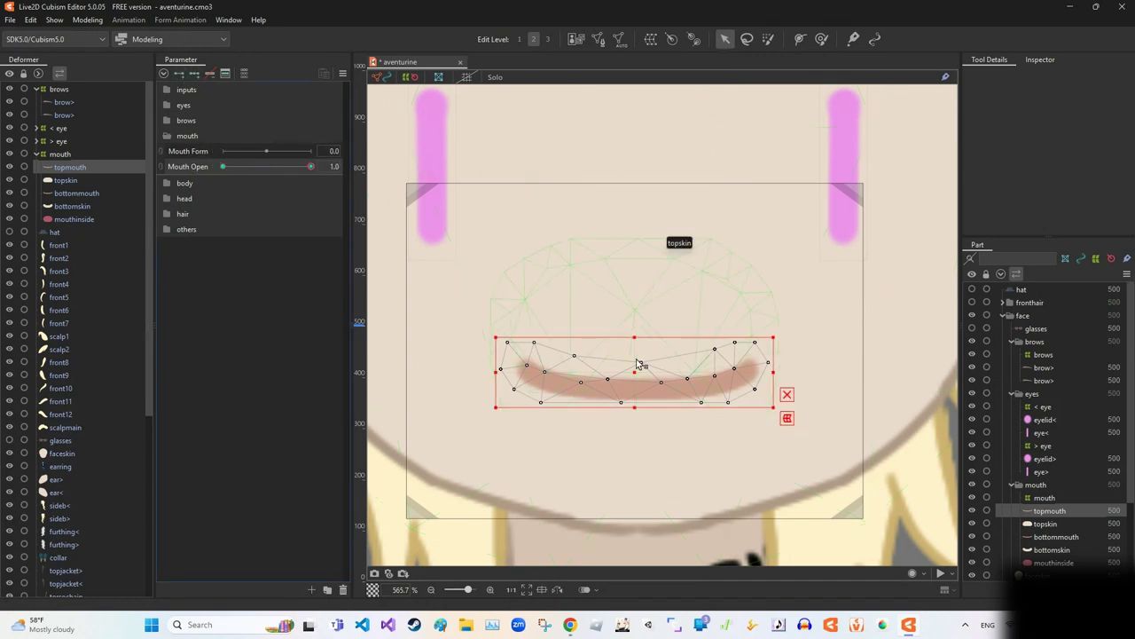
pyautogui.click(209, 73)
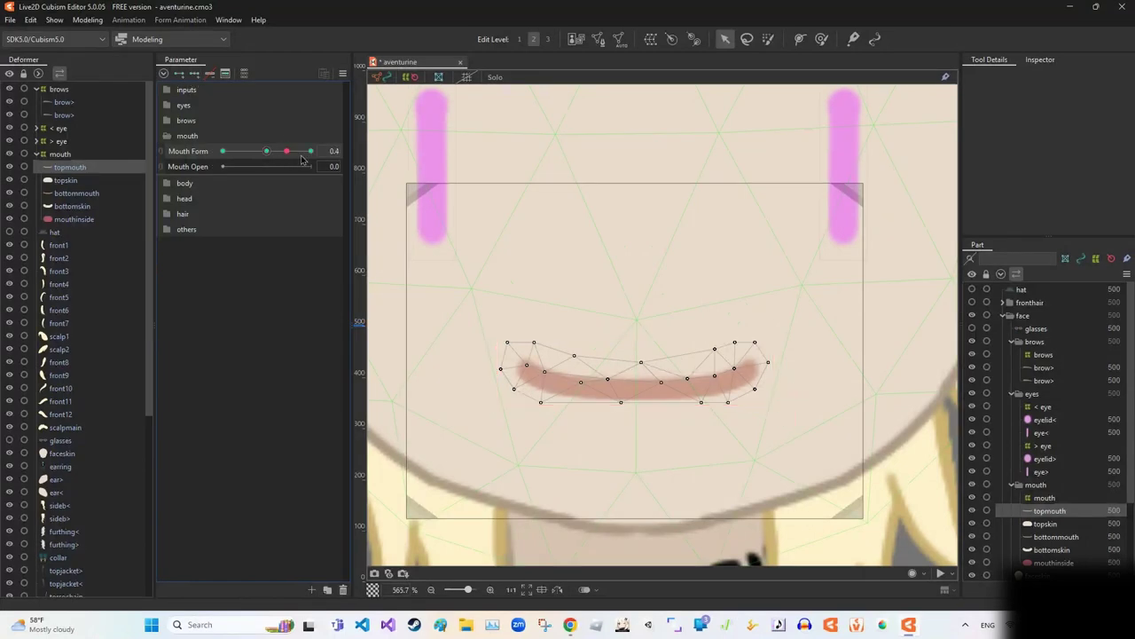
pyautogui.click(800, 39)
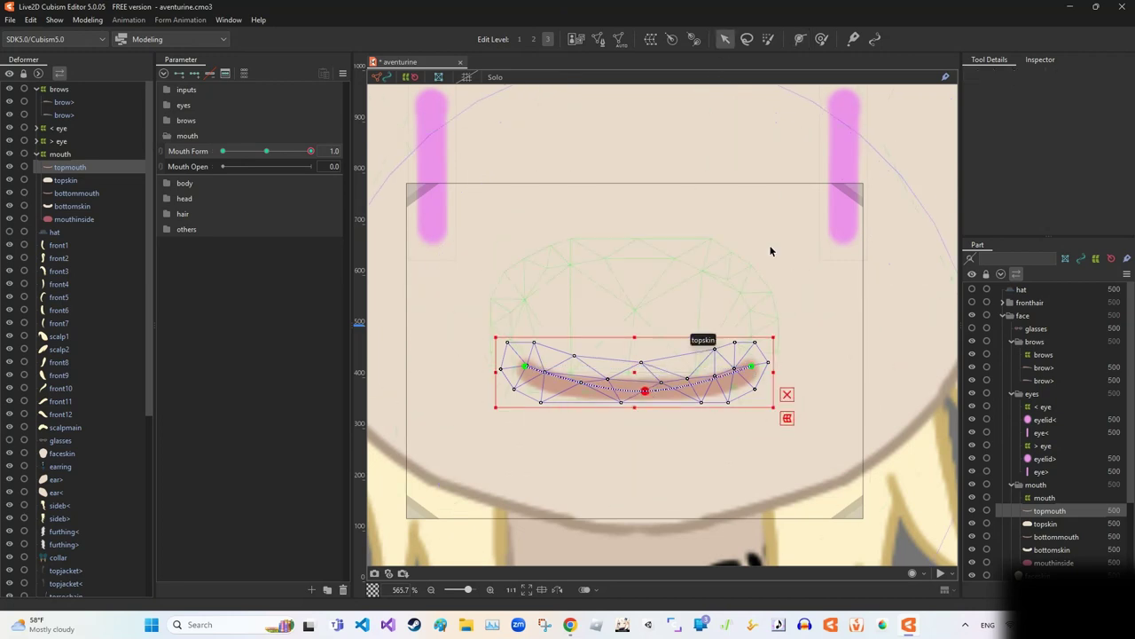
pyautogui.click(727, 39)
pyautogui.moveTo(528, 369); pyautogui.dragTo(520, 333)
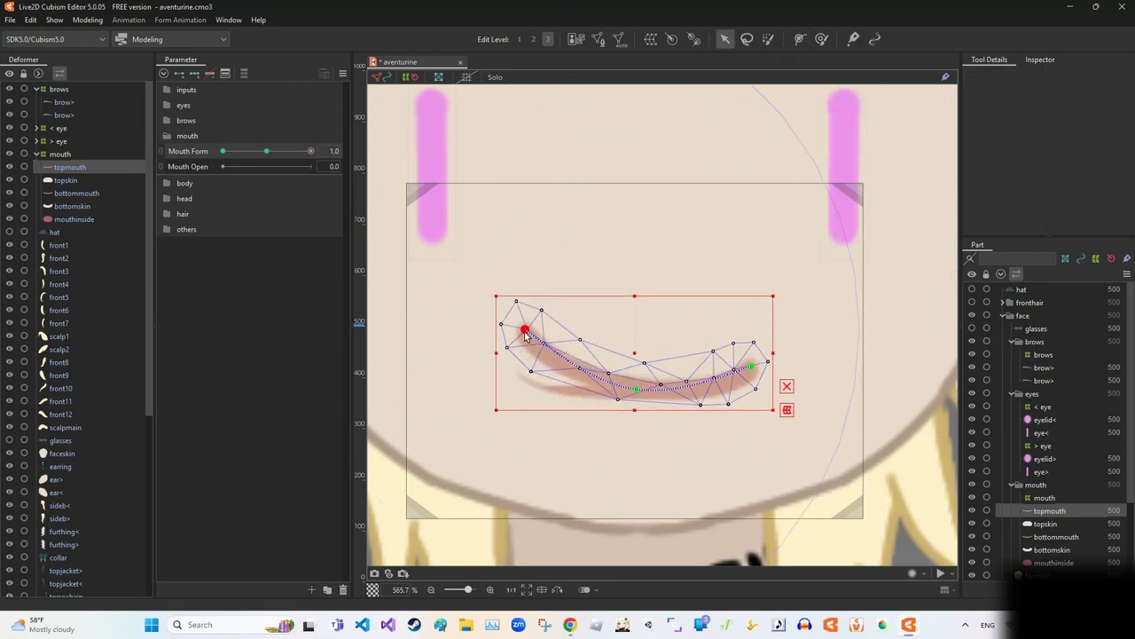
pyautogui.moveTo(750, 366); pyautogui.dragTo(750, 333)
# Step: Hide the faceskin and backhair so the topskin mesh can be edited clearly
pyautogui.click(65, 180)
pyautogui.click(973, 471)
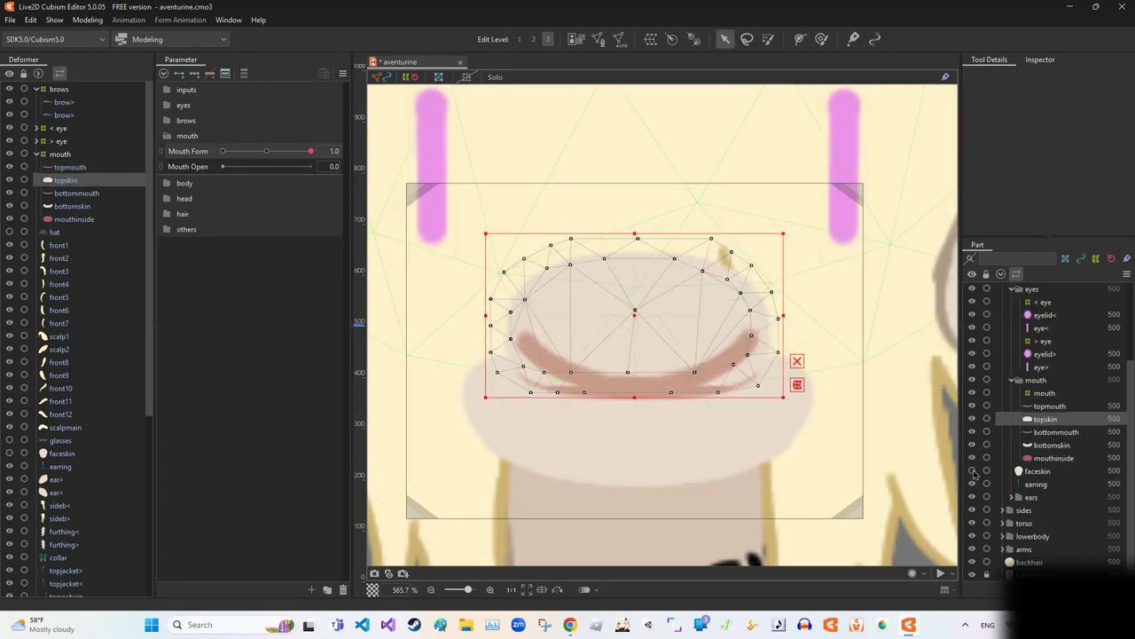
pyautogui.click(972, 561)
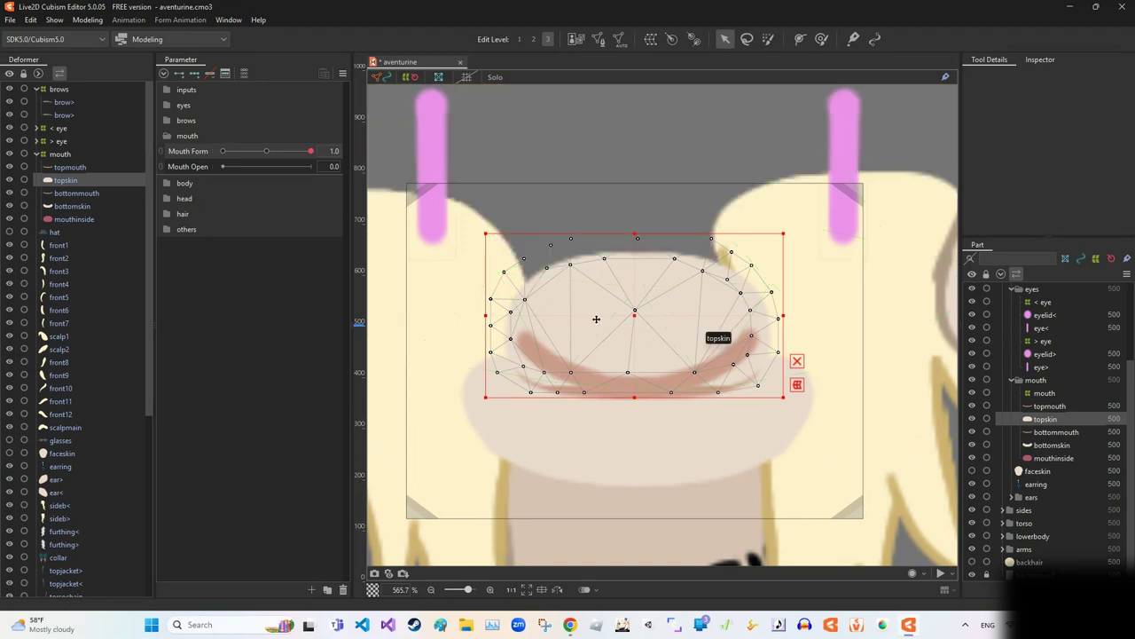
# Step: Try to bend topskin's lower edge to match the smile at Mouth Form 1.0 using a deform path
pyautogui.click(799, 39)
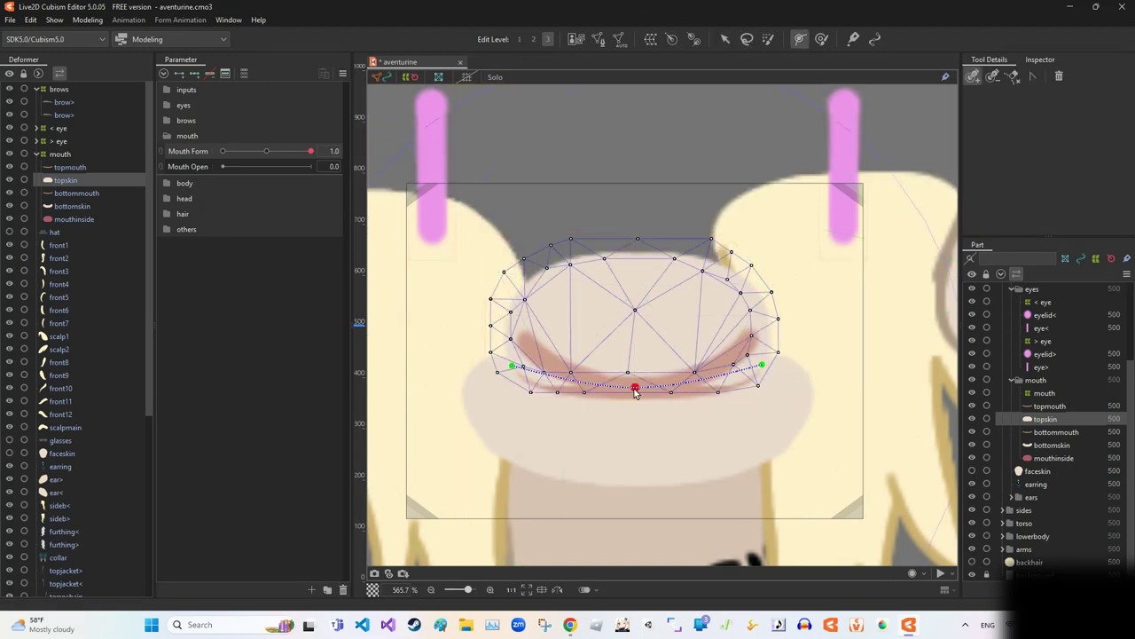
pyautogui.hotkey('ctrl', 'z')
pyautogui.hotkey('ctrl', 'z')
pyautogui.hotkey('ctrl', 'z')
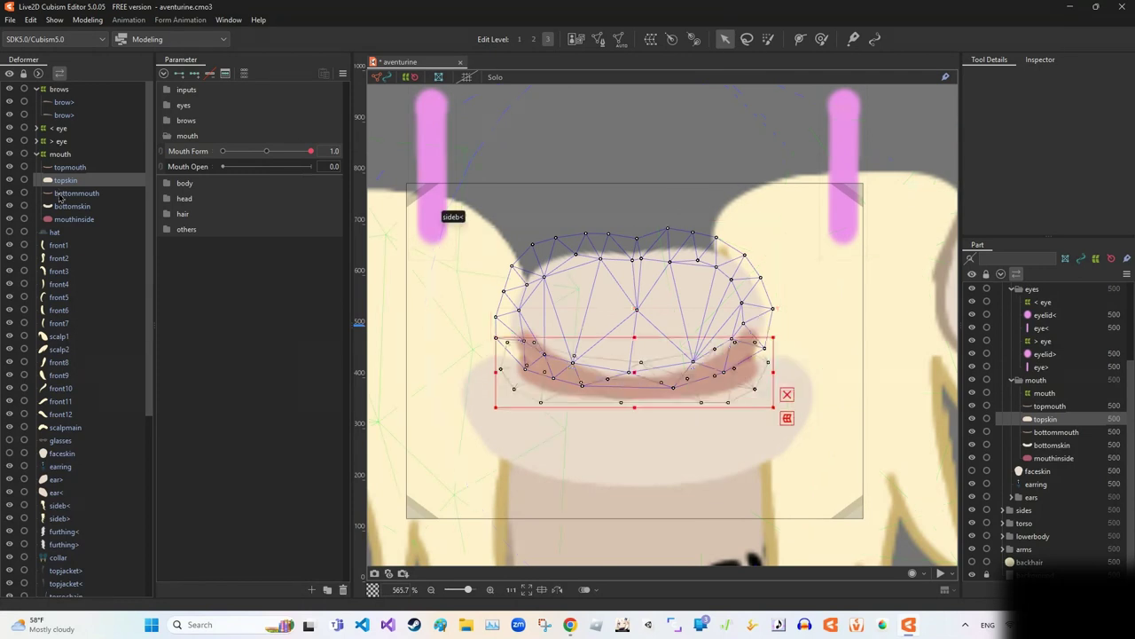
# Step: Try to raise the corners of bottommouth into the smile at Mouth Form 1.0 using a deform path
pyautogui.click(60, 193)
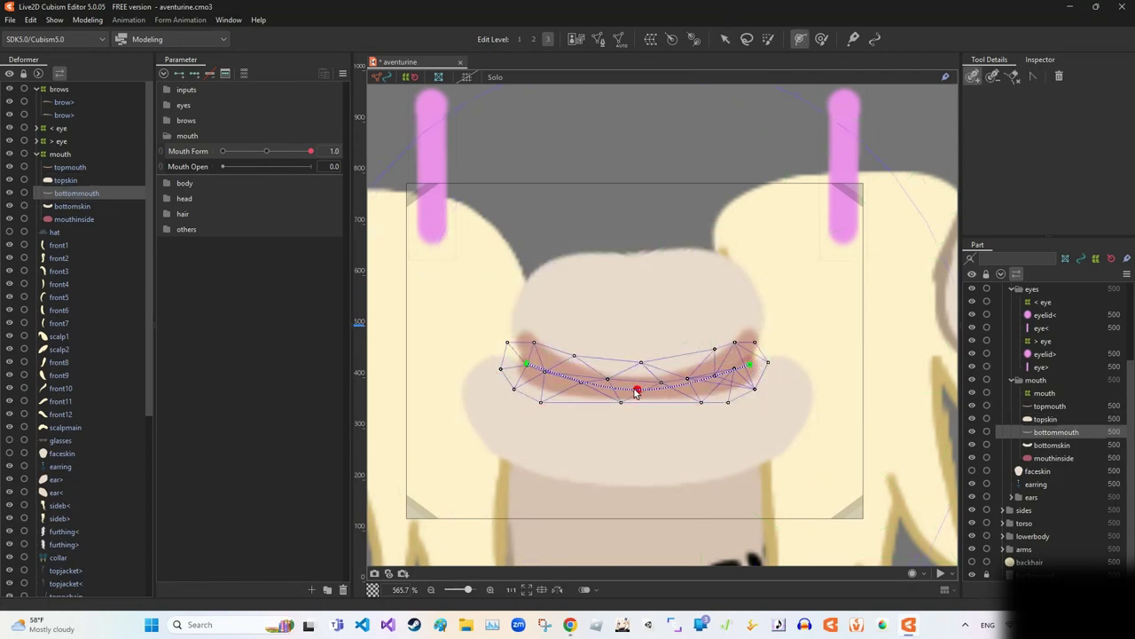
pyautogui.hotkey('ctrl', 'z')
pyautogui.hotkey('ctrl', 'z')
pyautogui.hotkey('ctrl', 'z')
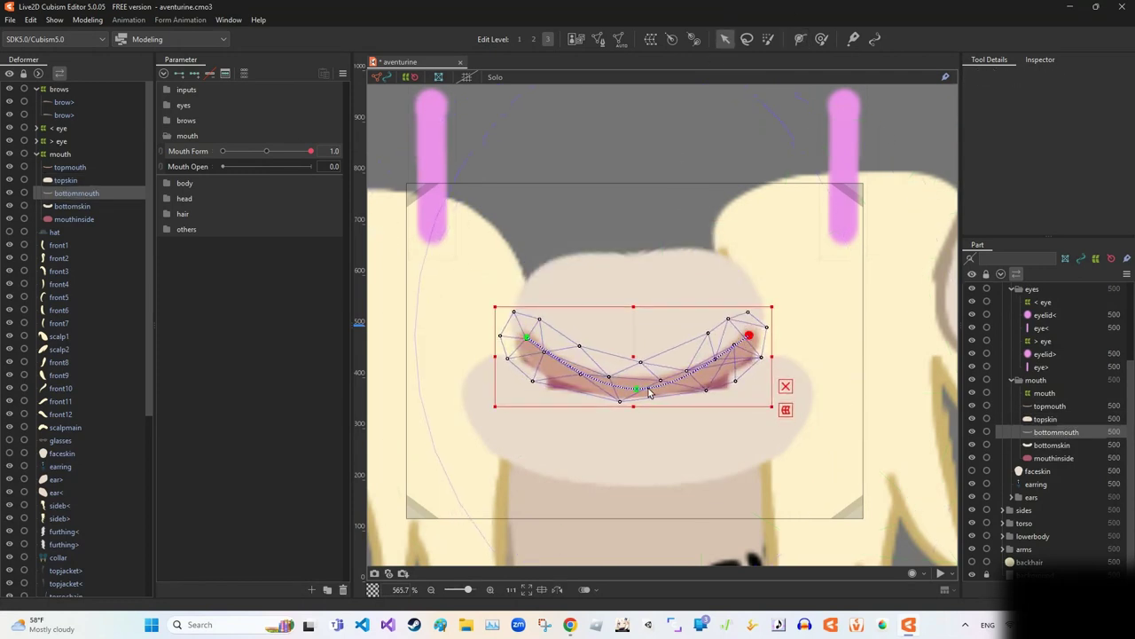
# Step: Try to bend bottomskin's upper edge along the smile at Mouth Form 1.0 using a three-point deform path
pyautogui.hotkey('ctrl', 'z')
pyautogui.hotkey('ctrl', 'z')
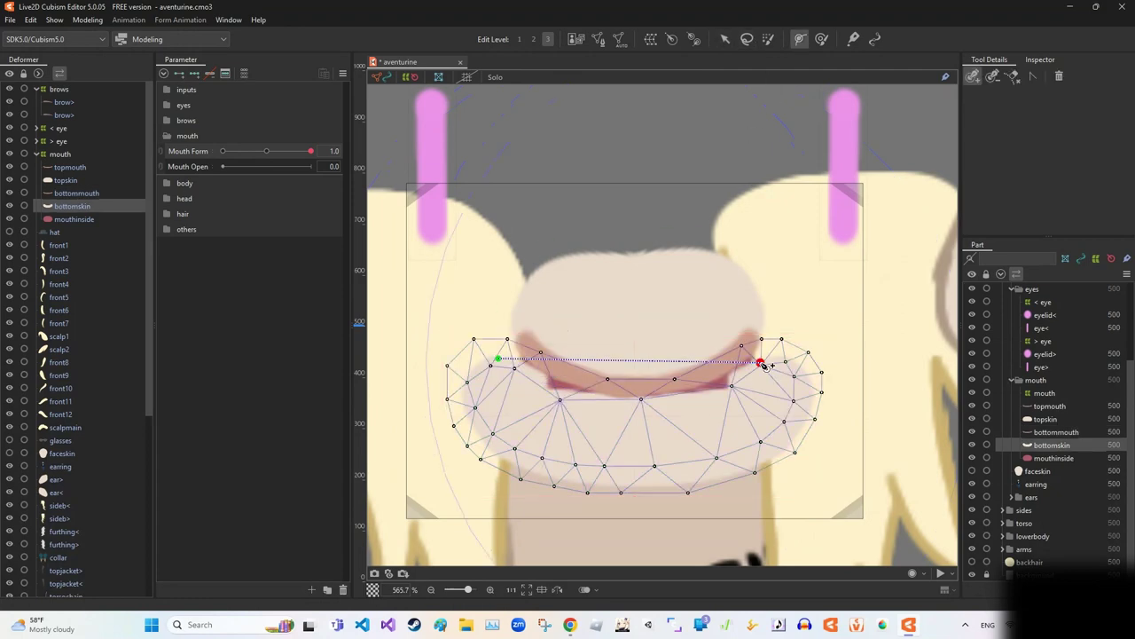
pyautogui.hotkey('ctrl', 'z')
pyautogui.hotkey('ctrl', 'z')
pyautogui.hotkey('ctrl', 'z')
pyautogui.hotkey('ctrl', 'z')
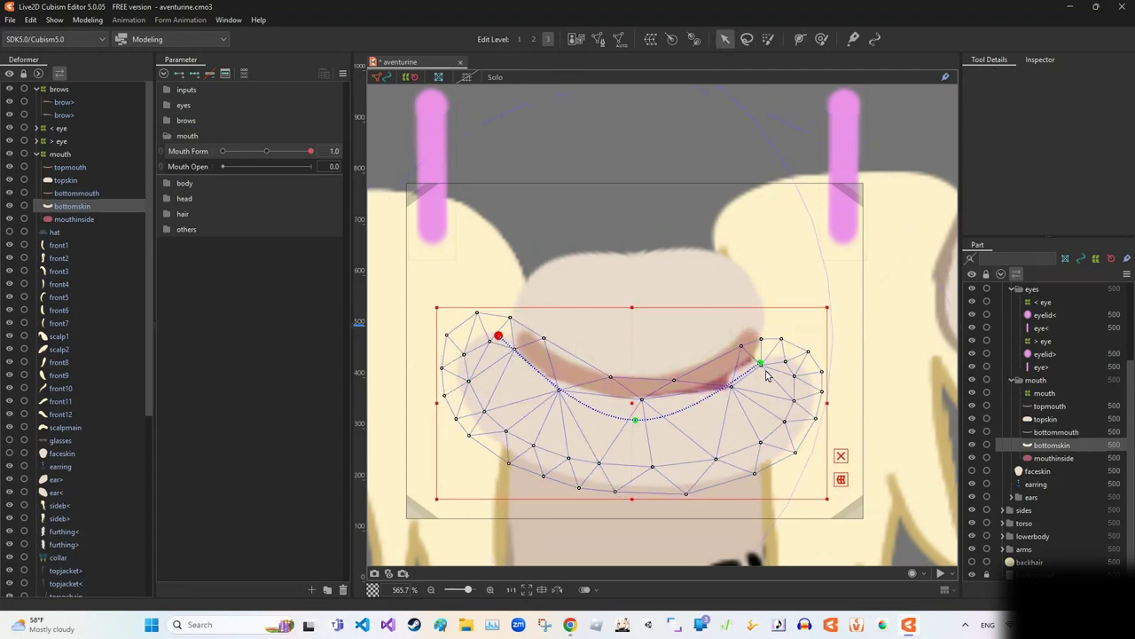
pyautogui.scroll(-10, 814, 152)
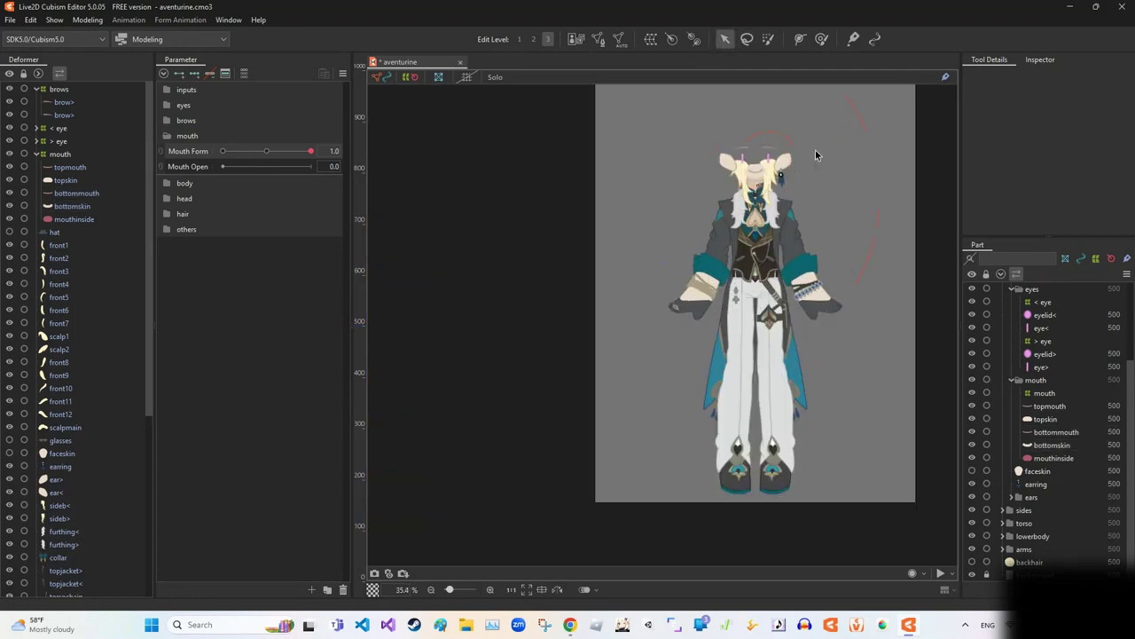
pyautogui.scroll(10, 718, 203)
pyautogui.hotkey('ctrl', 'z')
pyautogui.hotkey('ctrl', 'z')
pyautogui.hotkey('ctrl', 'z')
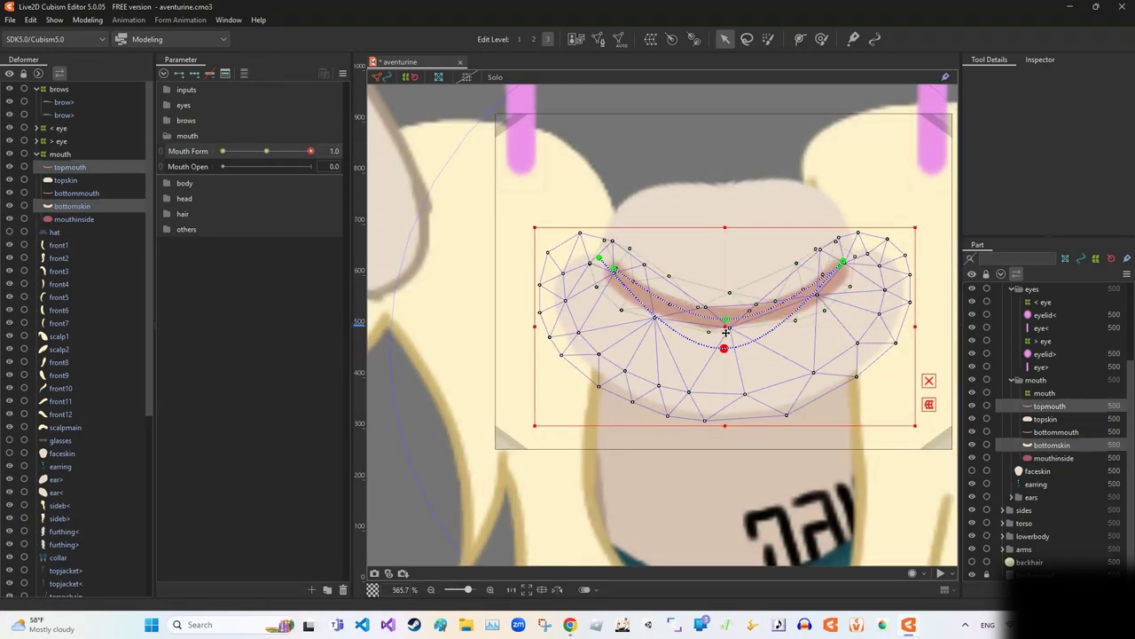
# Step: Inspect the topmouth curve up close and compare the smile with the mouth at Mouth Form 0
pyautogui.scroll(-3, 810, 336)
pyautogui.click(756, 323)
pyautogui.scroll(4, 760, 339)
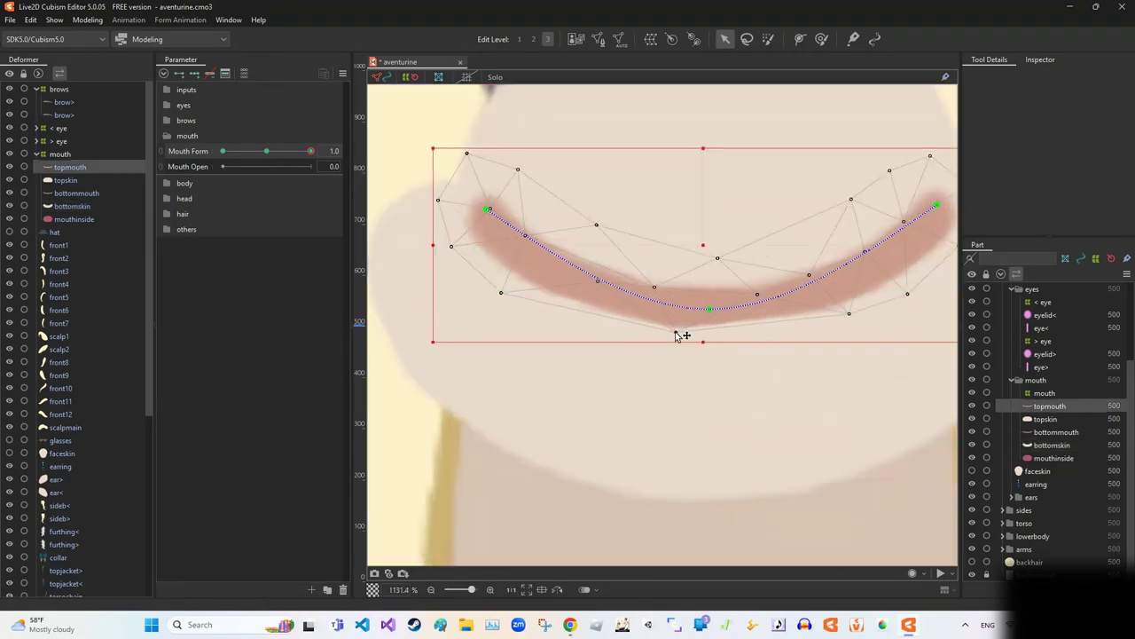
pyautogui.scroll(-6, 904, 287)
pyautogui.click(904, 286)
pyautogui.scroll(3, 604, 274)
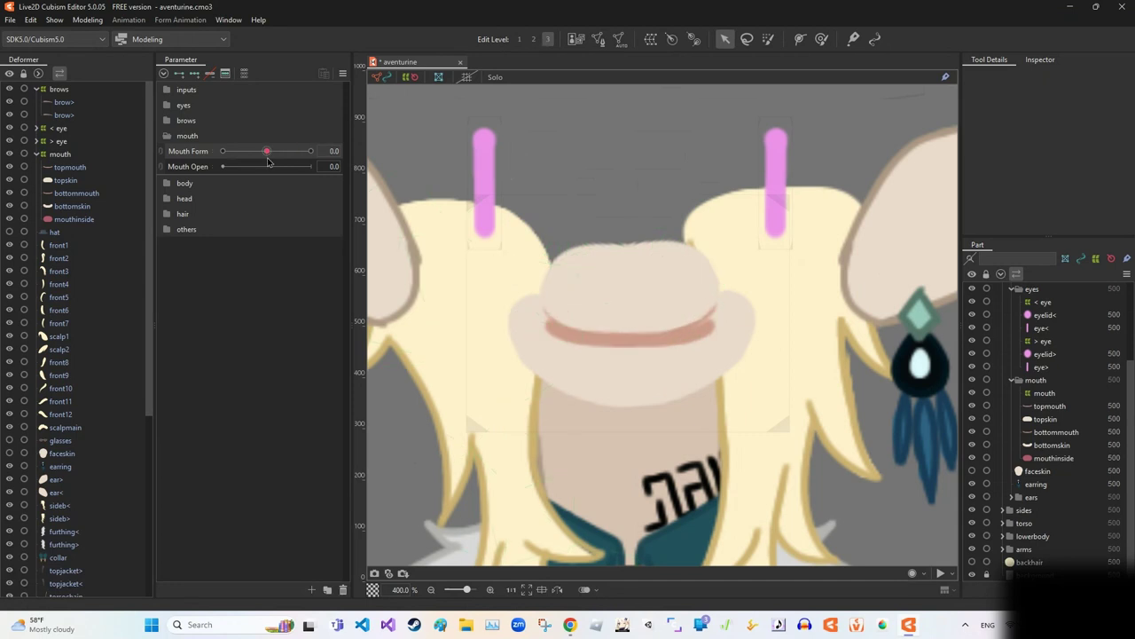
# Step: Give topskin three keyforms on Mouth Form and bend its lower edge into the smile at value 1.0 with a deform path
pyautogui.click(710, 324)
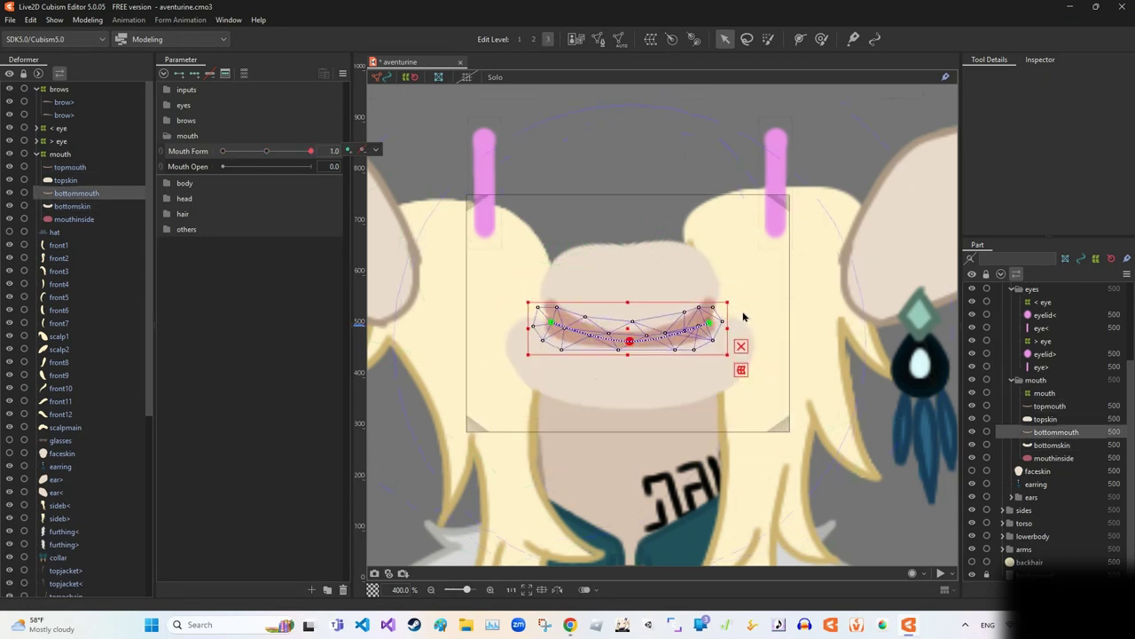
pyautogui.click(748, 314)
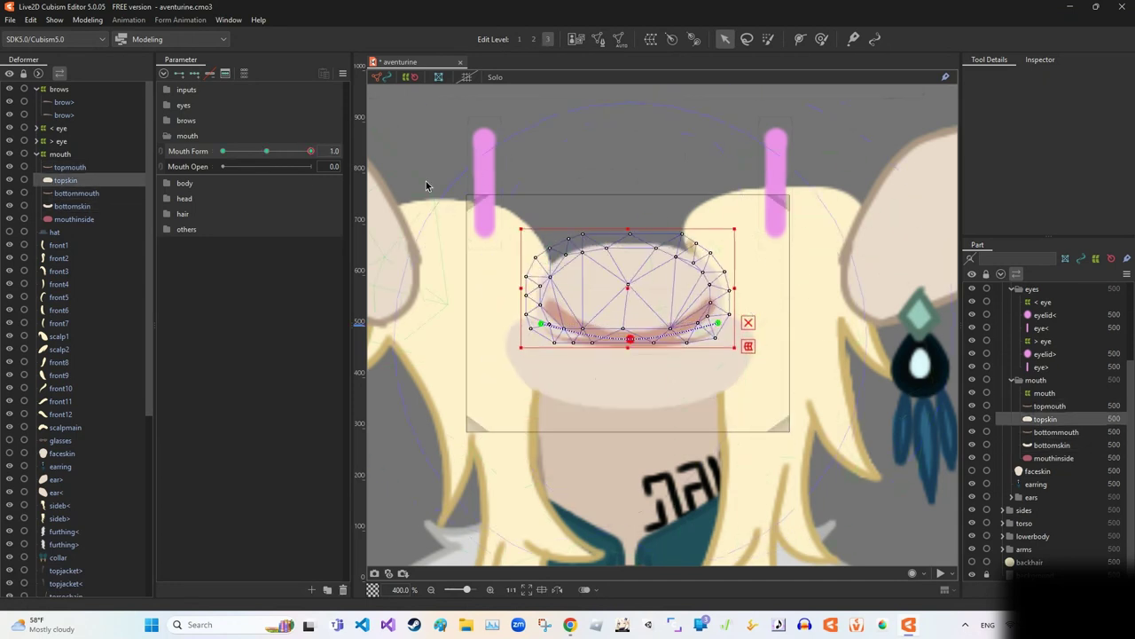
pyautogui.scroll(1, 621, 293)
# Step: Give bottommouth three keyforms on Mouth Form and bend it into the smile at value 1.0 with a three-point deform path
pyautogui.click(533, 293)
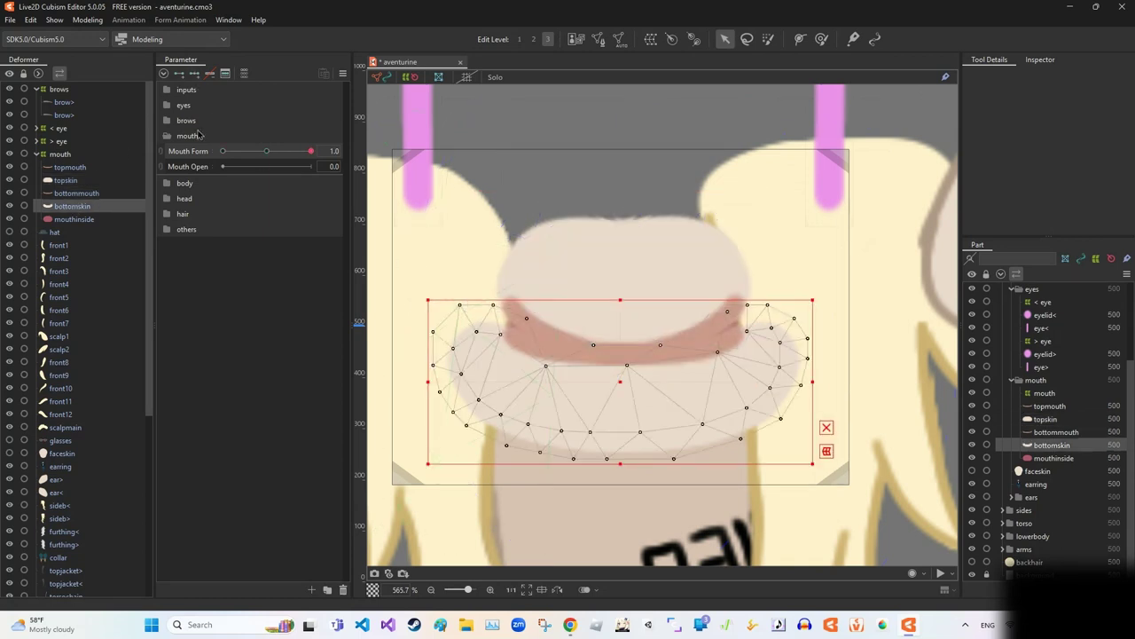
pyautogui.click(521, 335)
pyautogui.press('b')
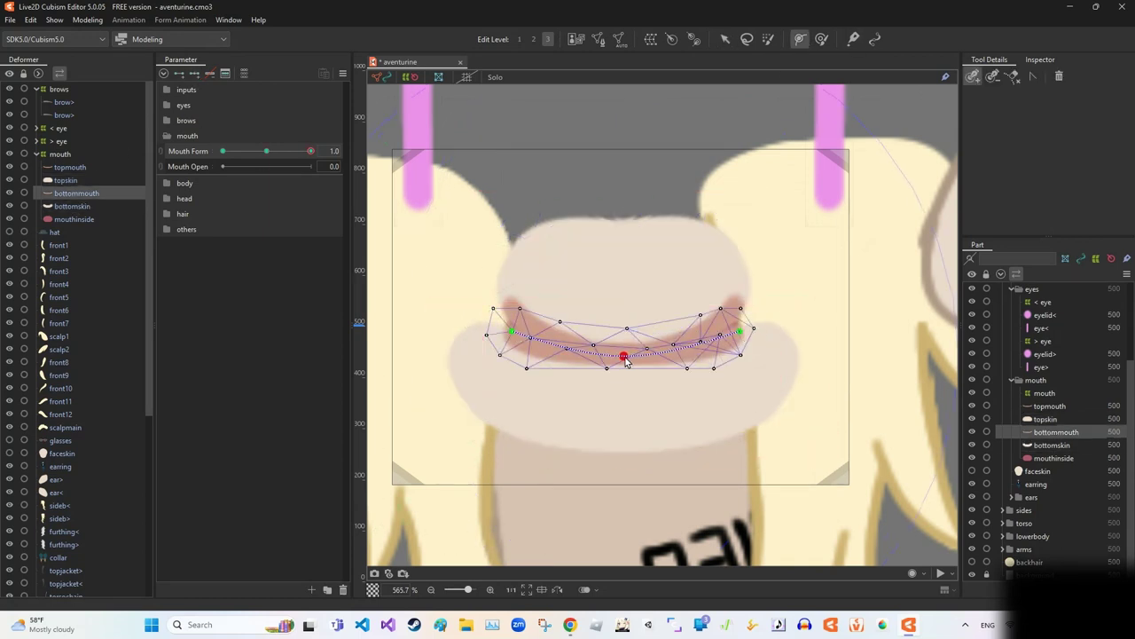
pyautogui.press('v')
pyautogui.moveTo(620, 368)
pyautogui.mouseDown()
pyautogui.moveTo(621, 380)
pyautogui.moveTo(618, 366)
pyautogui.mouseUp()
# Step: Give bottomskin Mouth Form keyforms and fit its upper edge to the smile at value 1.0 with a five-point deform path
pyautogui.click(689, 302)
pyautogui.press('p')
pyautogui.click(498, 327)
pyautogui.click(740, 328)
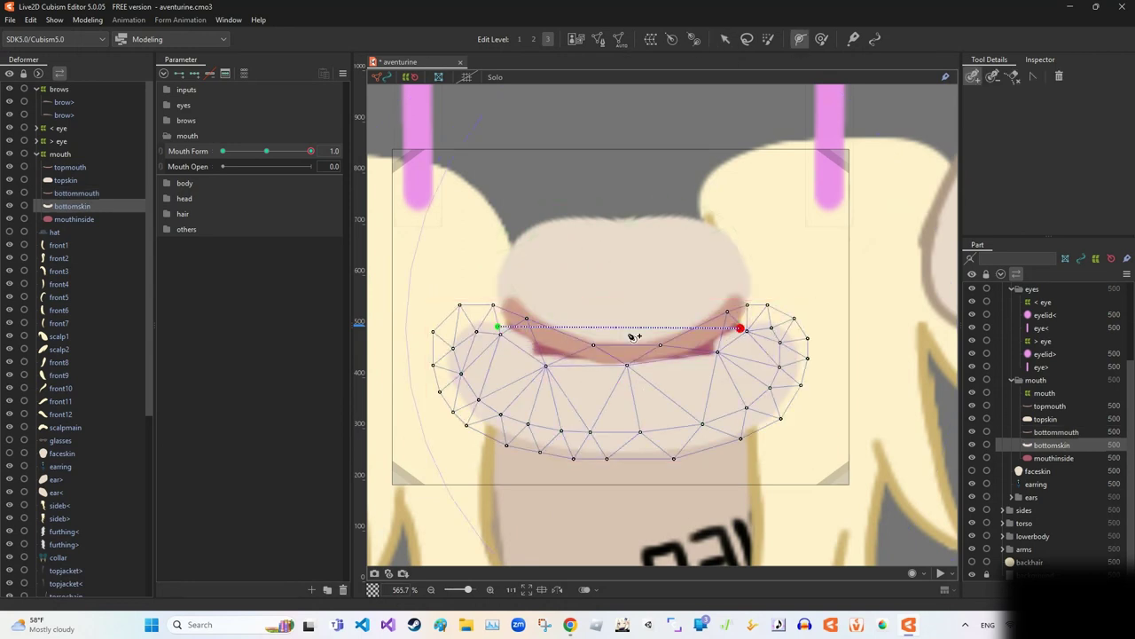
pyautogui.click(527, 359)
pyautogui.press('v')
pyautogui.moveTo(499, 327); pyautogui.dragTo(499, 307)
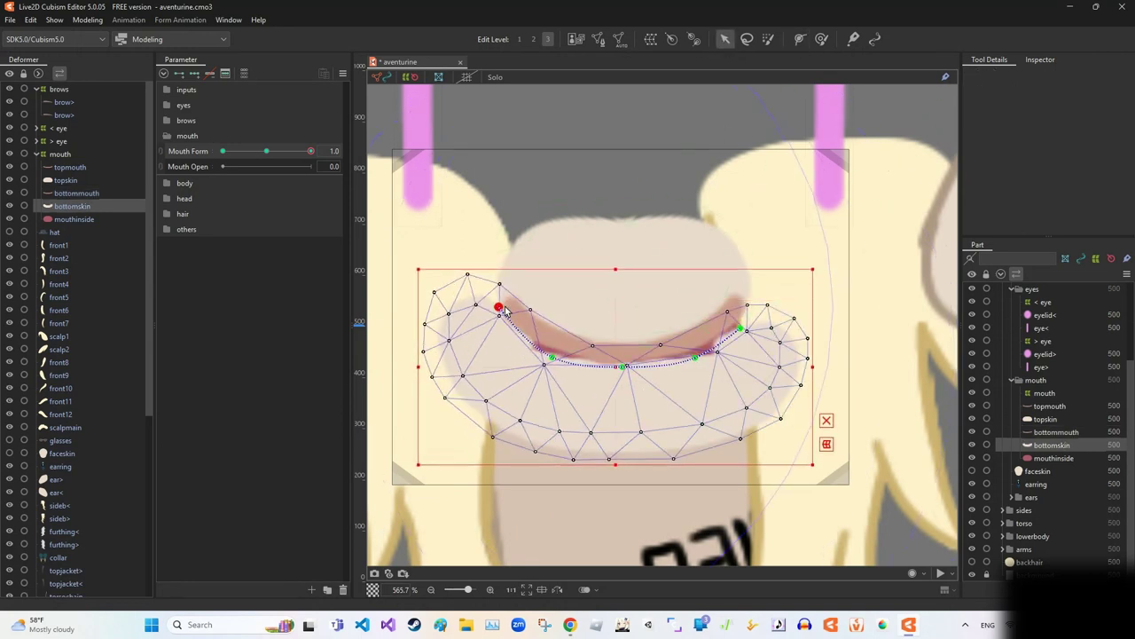
pyautogui.moveTo(623, 367); pyautogui.dragTo(624, 358)
pyautogui.moveTo(740, 328); pyautogui.dragTo(737, 296)
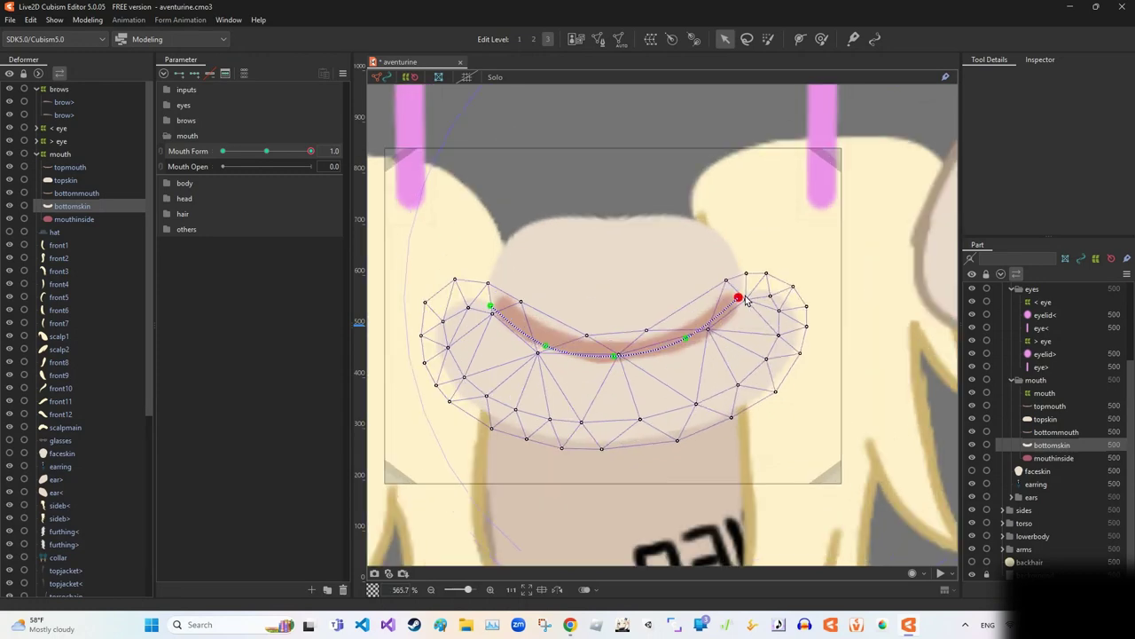
# Step: Add two vertices along the lower edge of the topmouth mesh and apply the mesh edit
pyautogui.scroll(4, 612, 377)
pyautogui.click(600, 383)
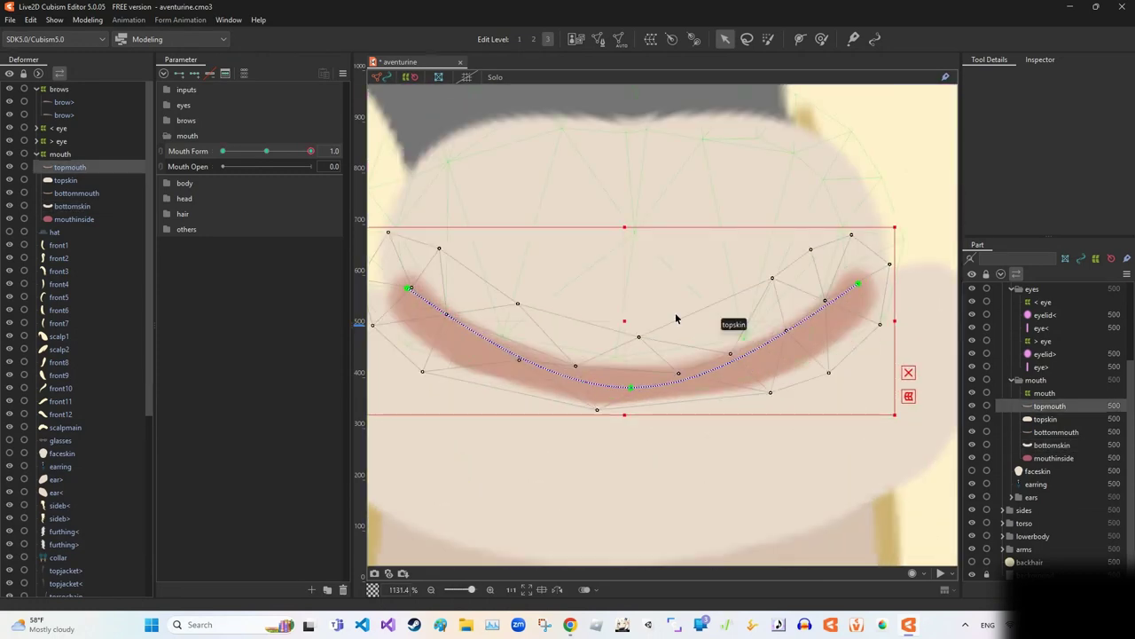
pyautogui.doubleClick(684, 388)
pyautogui.click(509, 402)
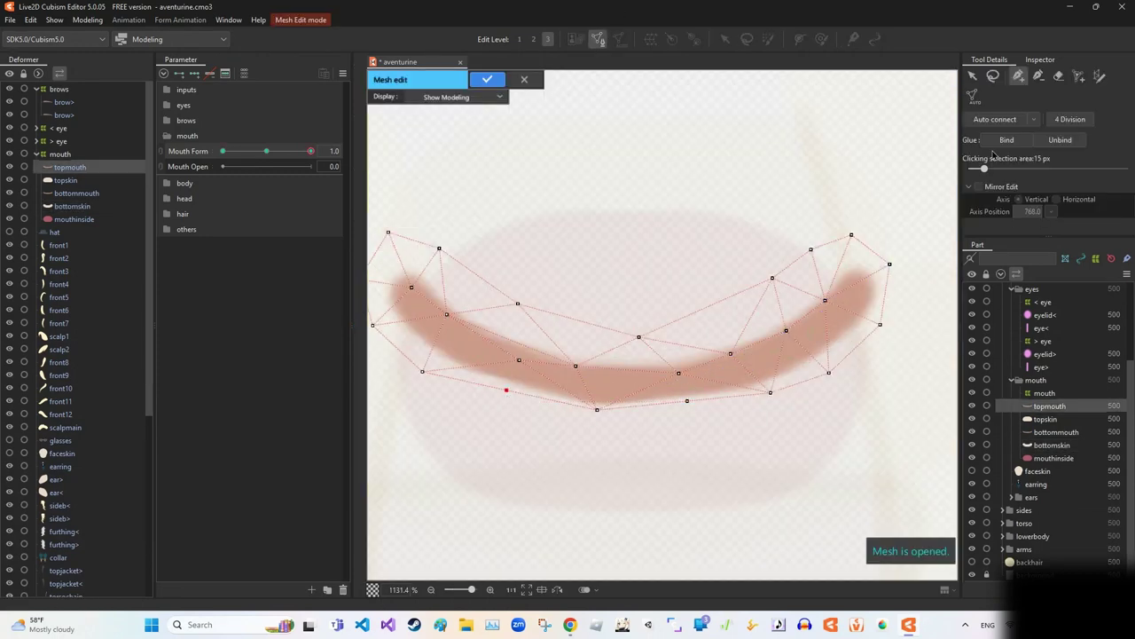
pyautogui.press('Return')
# Step: Set Mouth Form to -1.0 and flatten the smile curve of topmouth with a five-point deform path
pyautogui.scroll(-2, 735, 268)
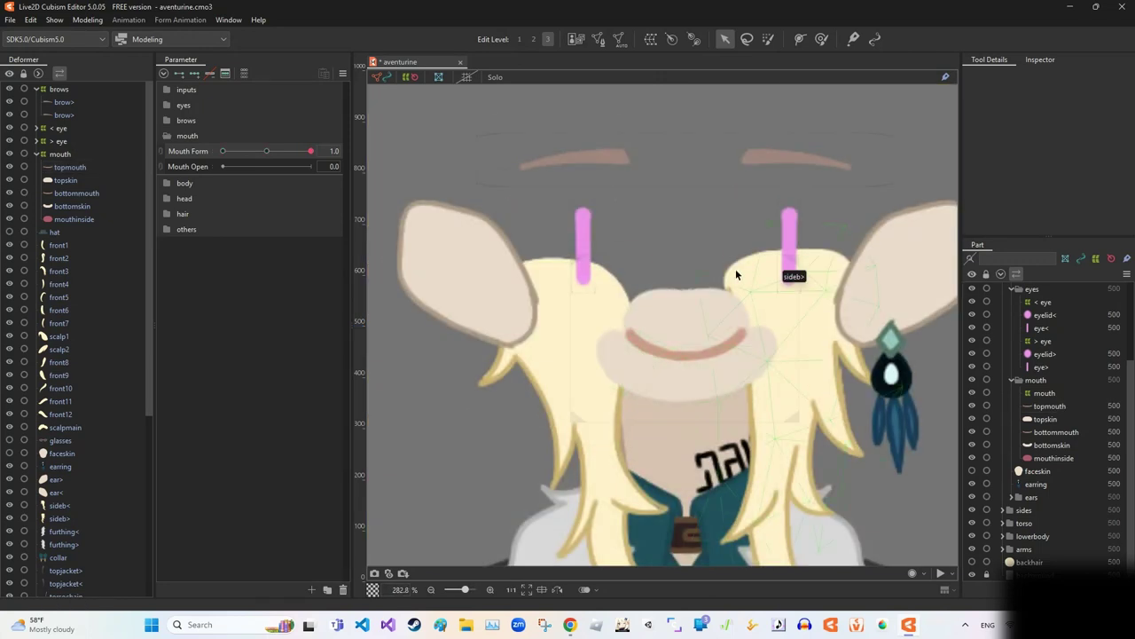
pyautogui.click(263, 152)
pyautogui.click(711, 415)
pyautogui.scroll(1, 711, 415)
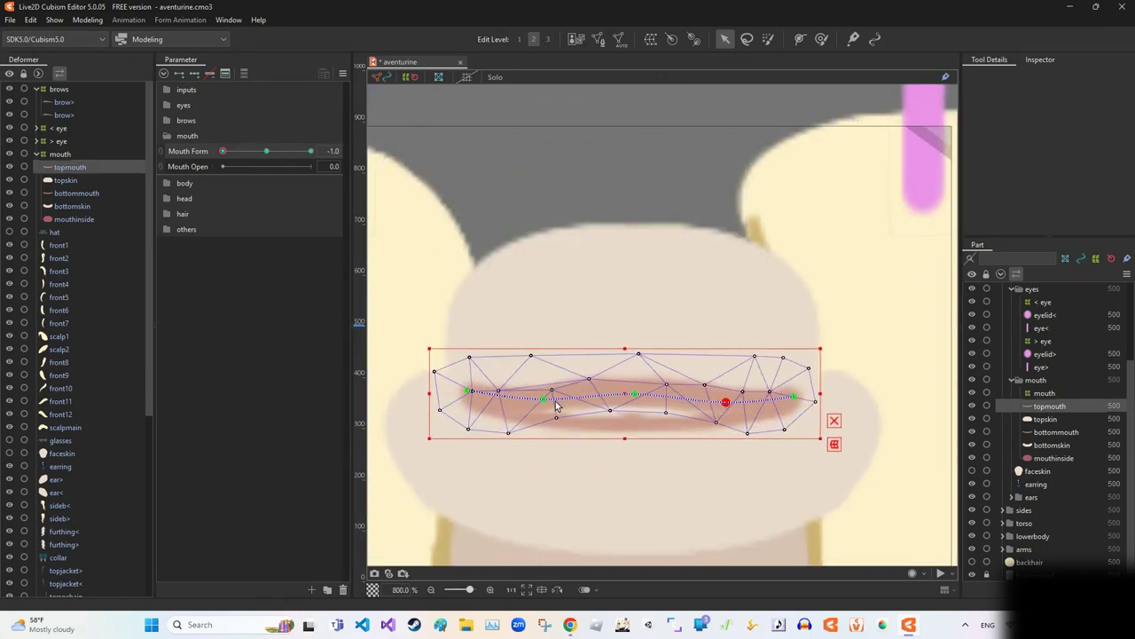
# Step: Move topskin up to expose the mouth interior and bend bottommouth towards a frown at Mouth Form -1.0 with a five-point deform path
pyautogui.scroll(-1, 615, 416)
pyautogui.click(611, 414)
pyautogui.click(611, 414)
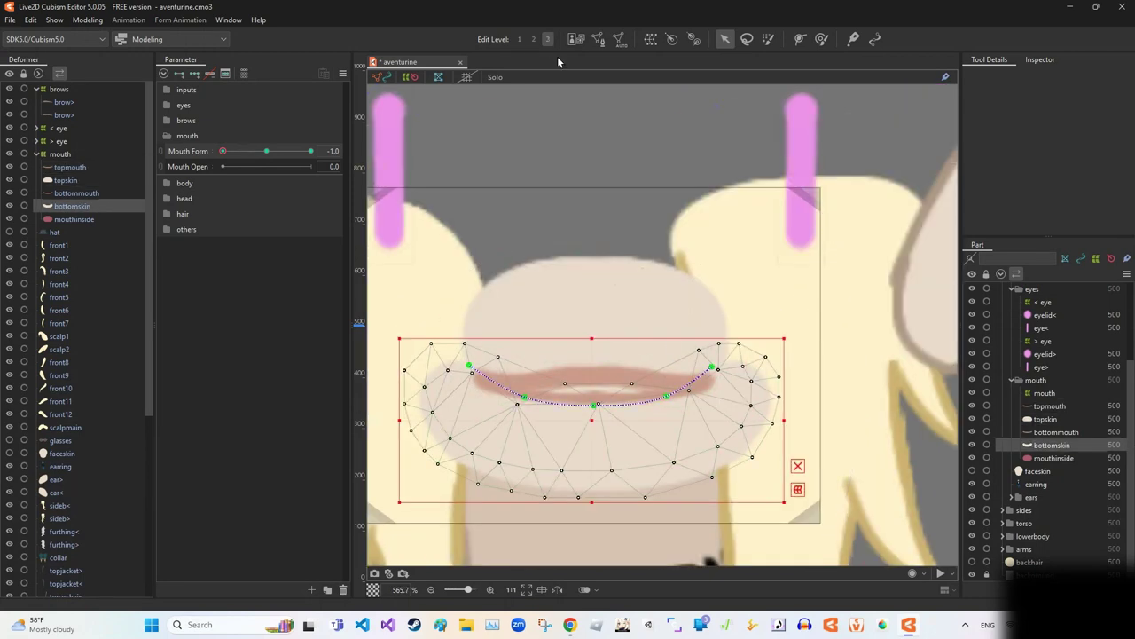
pyautogui.click(76, 193)
pyautogui.click(796, 40)
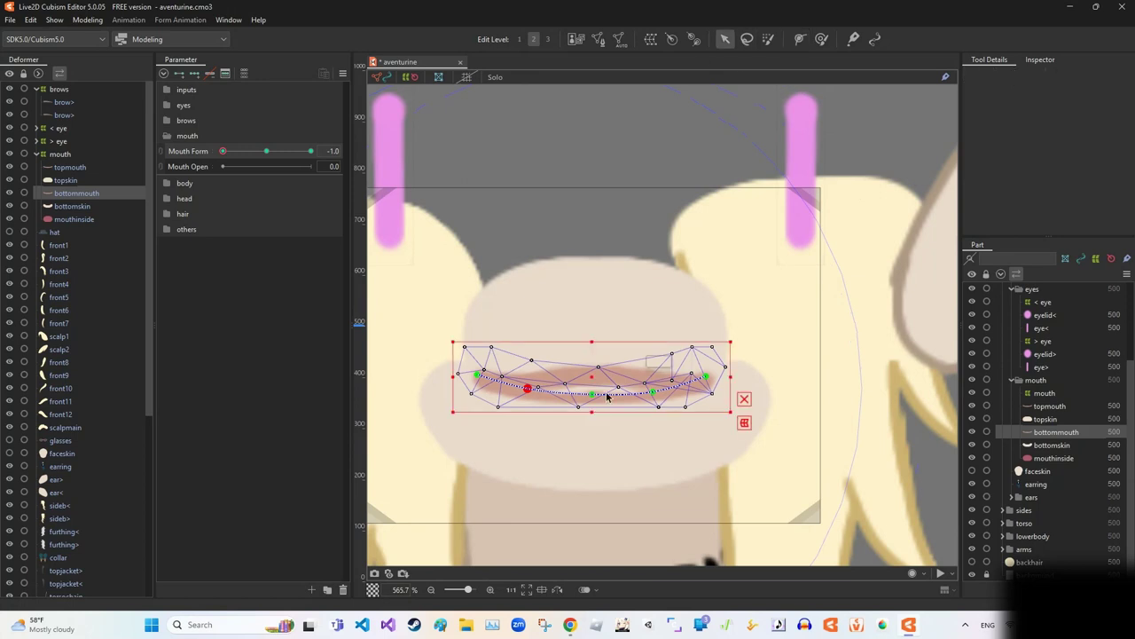
pyautogui.hotkey('ctrl', 'z')
pyautogui.hotkey('ctrl', 'z')
pyautogui.hotkey('ctrl', 'z')
pyautogui.hotkey('ctrl', 'z')
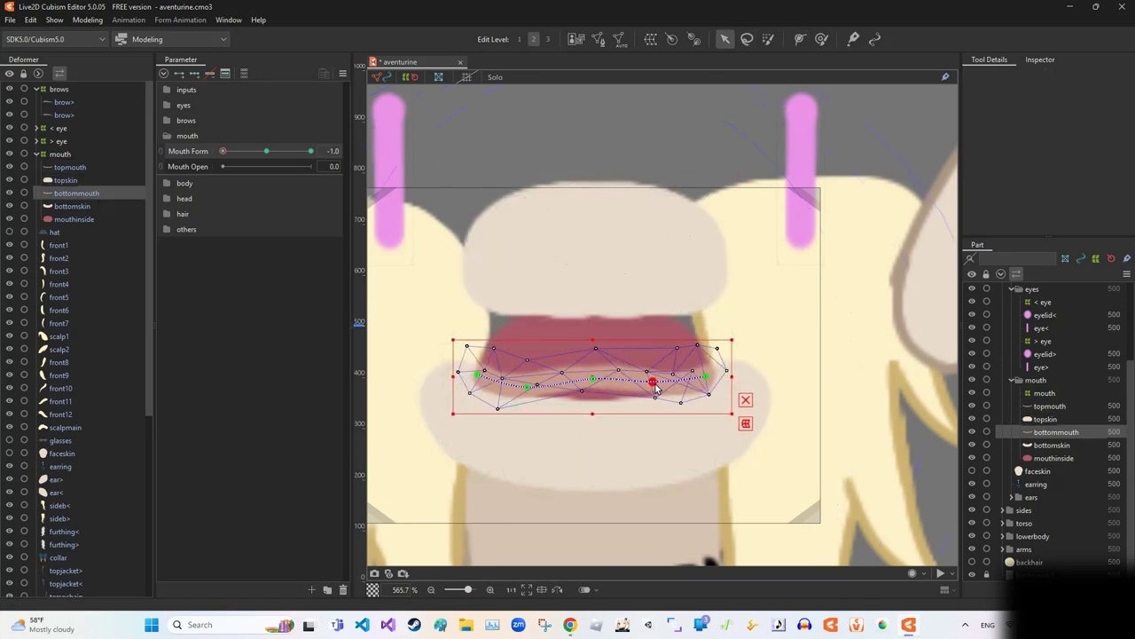
pyautogui.moveTo(528, 387); pyautogui.dragTo(527, 377)
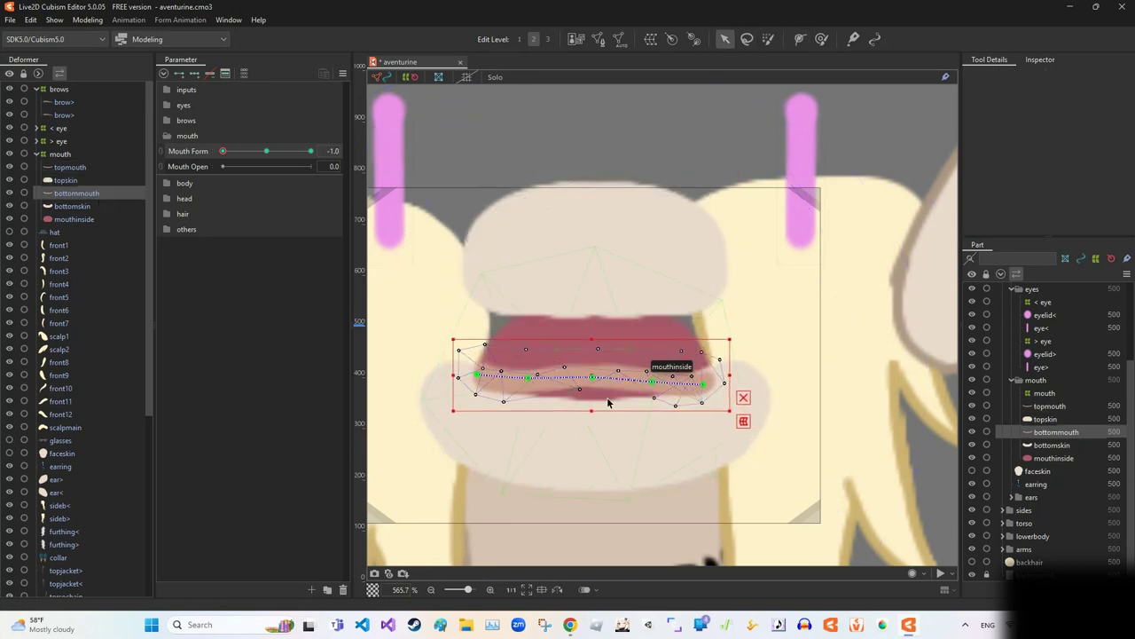
# Step: Arch topmouth into a frown at Mouth Form -1.0 by adjusting its deform path points
pyautogui.scroll(-5, 549, 371)
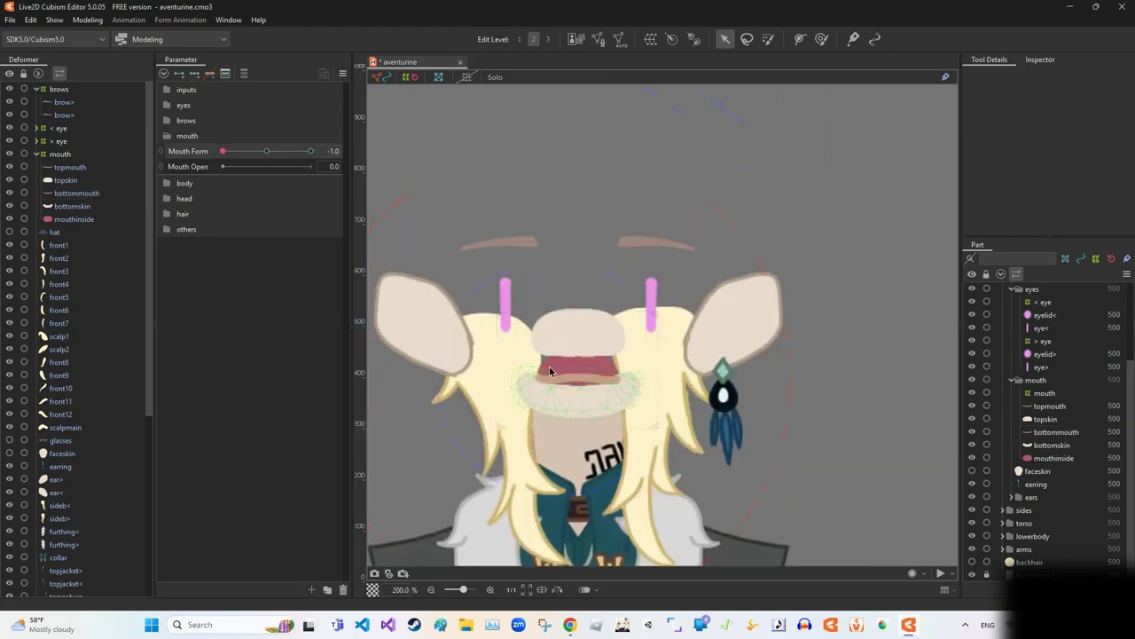
pyautogui.scroll(6, 549, 371)
pyautogui.click(532, 372)
pyautogui.click(722, 368)
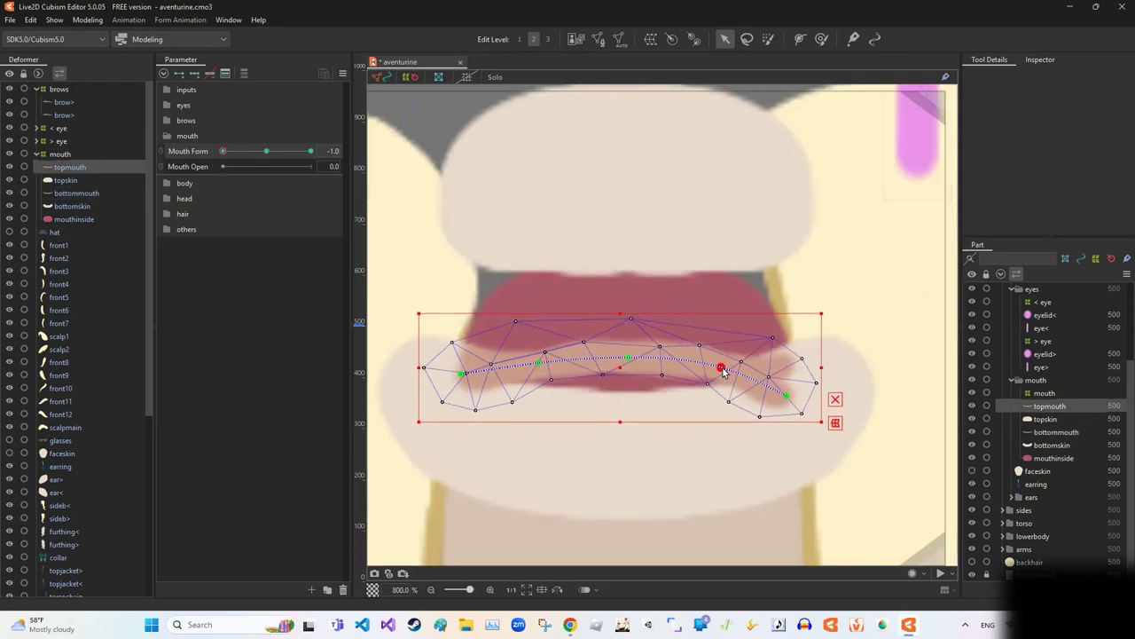
pyautogui.click(538, 364)
# Step: Check the topmouth mesh at Mouth Form 0.0, return to -1.0, and pull the left end of its deform path down into the frown
pyautogui.click(598, 38)
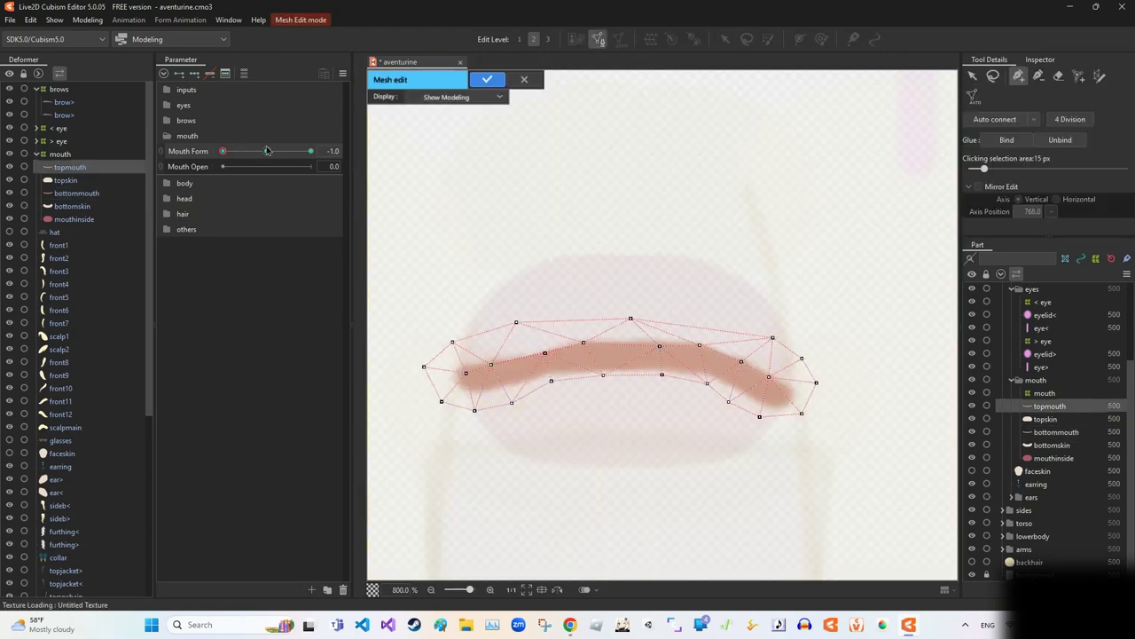
pyautogui.click(1039, 75)
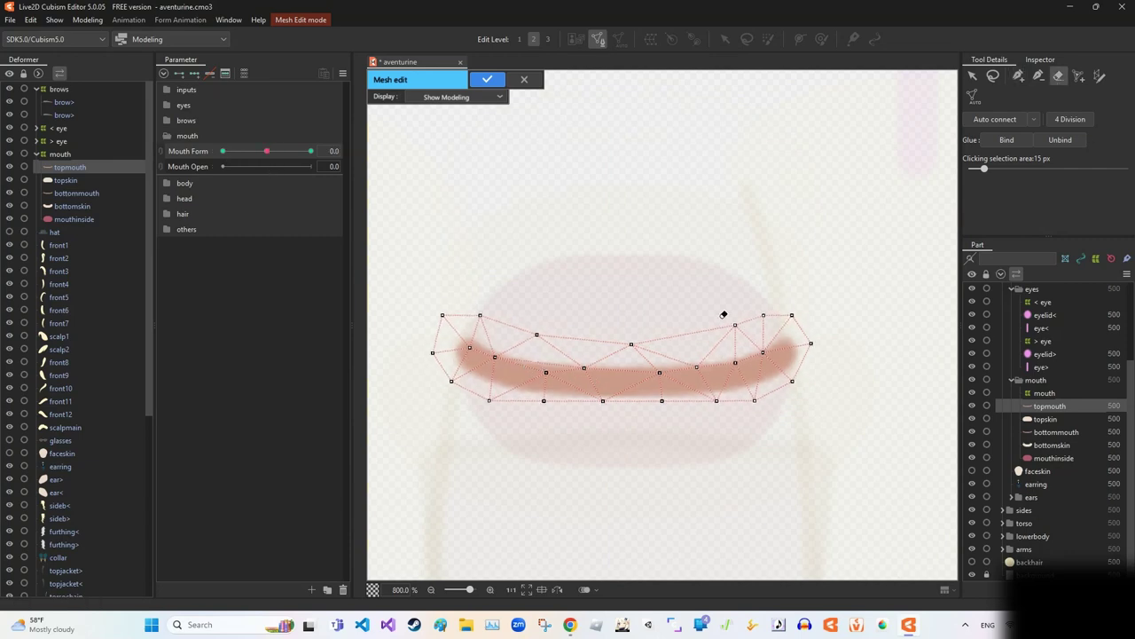
pyautogui.click(490, 82)
pyautogui.click(222, 151)
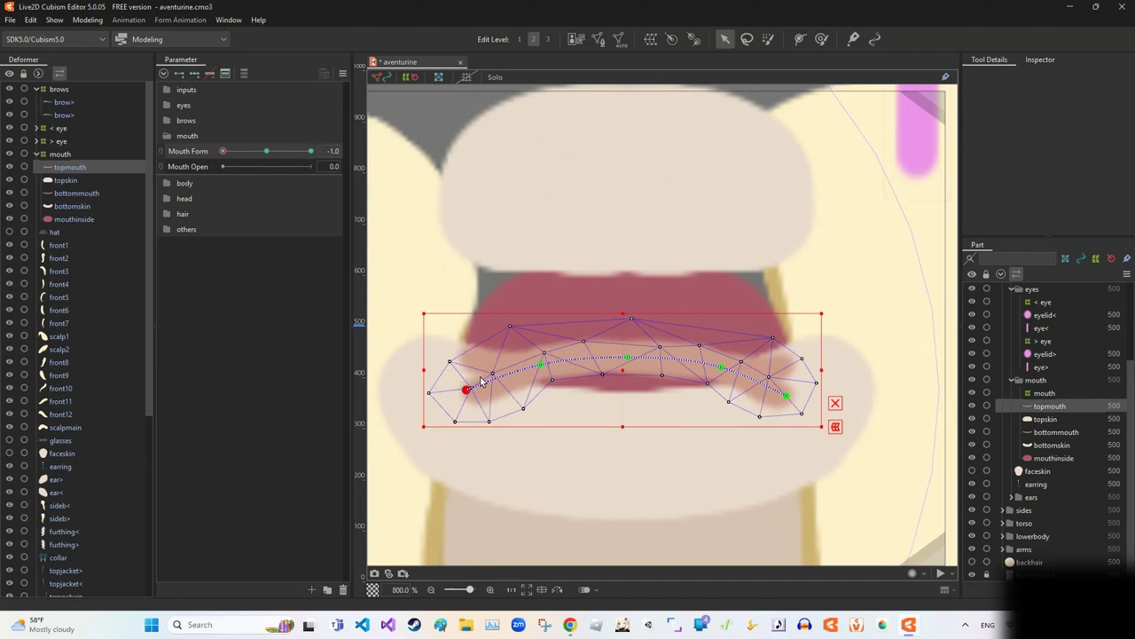
pyautogui.click(600, 213)
pyautogui.click(539, 371)
pyautogui.scroll(1, 538, 371)
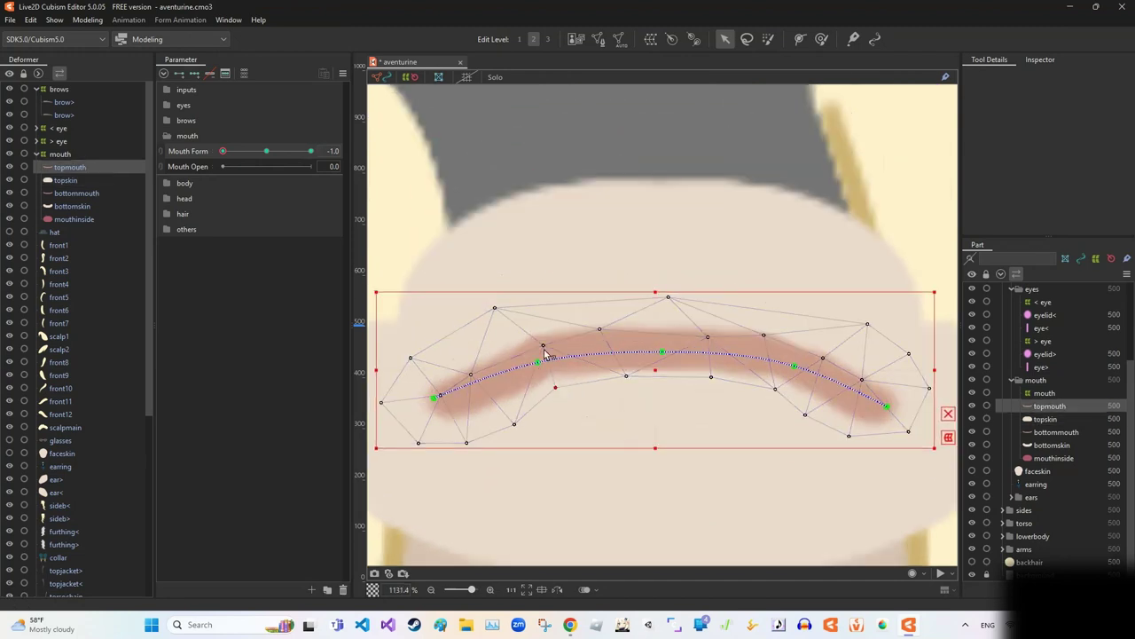
# Step: Add a vertex inside the left part of the topmouth mesh and apply the mesh edit
pyautogui.doubleClick(515, 360)
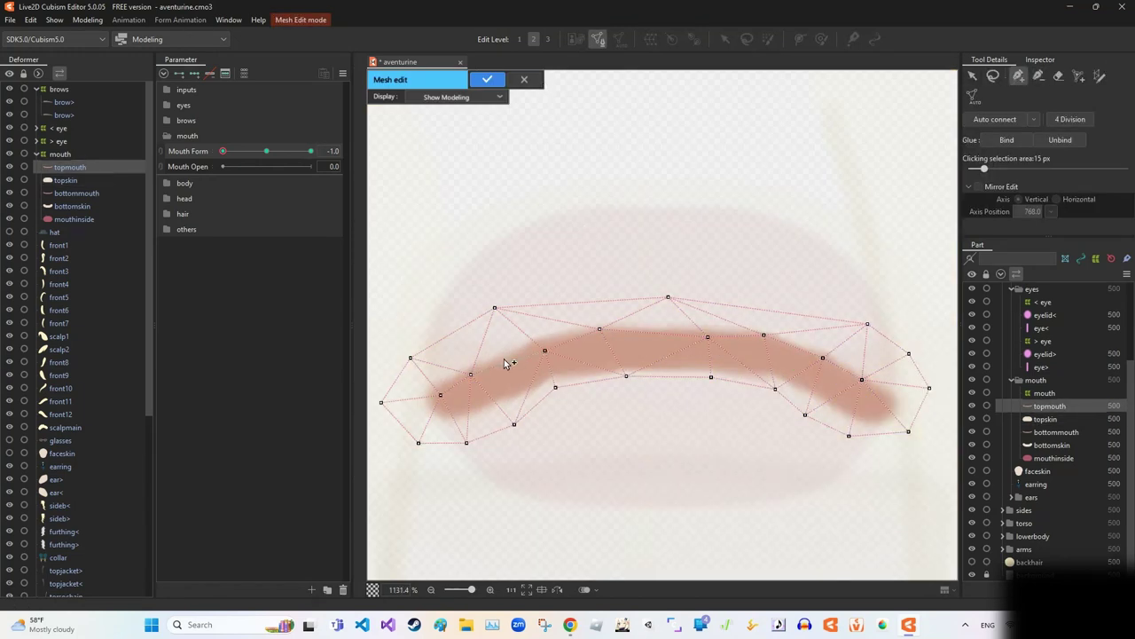
pyautogui.click(487, 79)
pyautogui.scroll(-1, 696, 362)
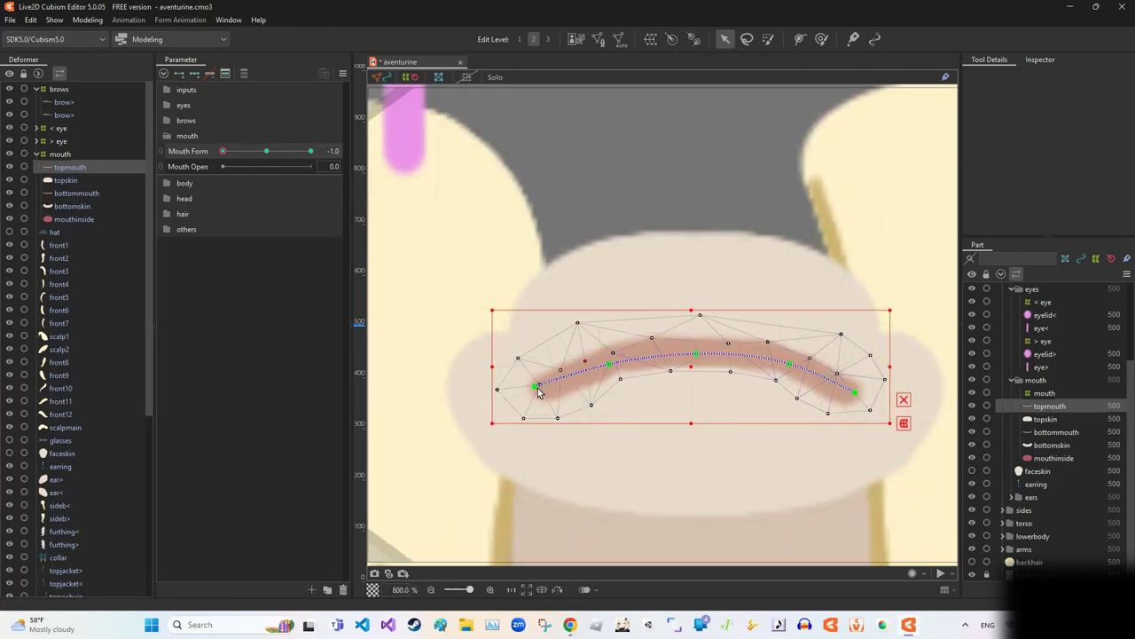
# Step: Bend the lower edge of topskin to follow the frown at Mouth Form -1.0 with a three-point deform path, and hide topskin
pyautogui.click(657, 426)
pyautogui.moveTo(223, 151); pyautogui.dragTo(206, 169)
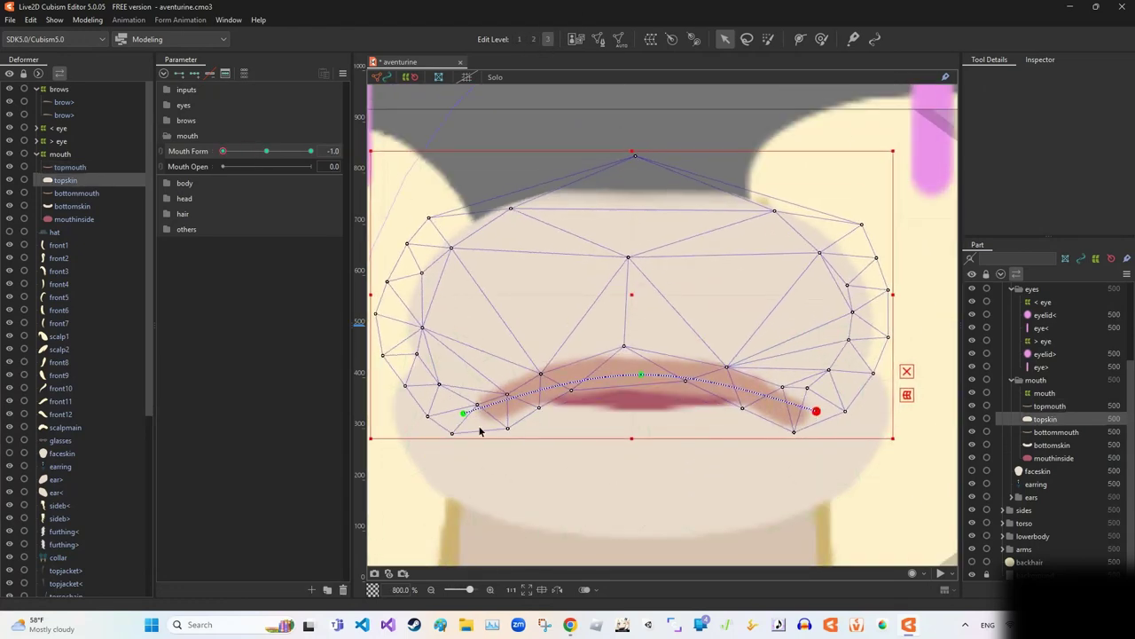
pyautogui.click(25, 191)
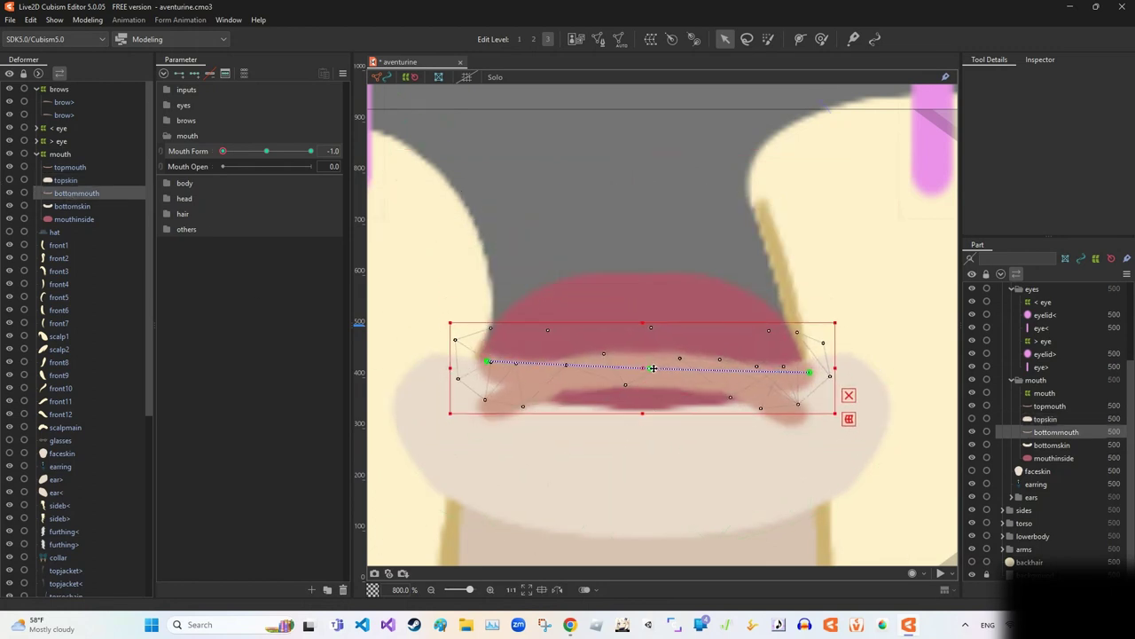
# Step: Arch bottommouth into a frown at Mouth Form -1.0 by lowering both ends of its deform path
pyautogui.moveTo(804, 381); pyautogui.dragTo(804, 412)
pyautogui.click(474, 371)
pyautogui.moveTo(475, 371); pyautogui.dragTo(482, 412)
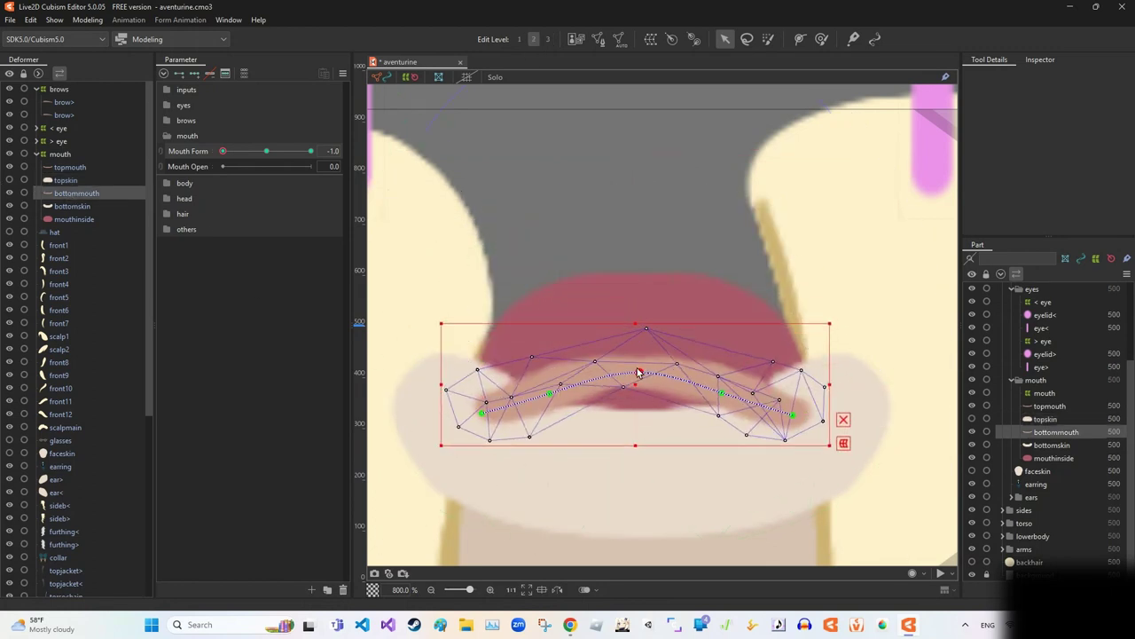
pyautogui.scroll(-1, 781, 366)
# Step: Arch bottomskin to match the frown at Mouth Form -1.0 with a five-point deform path, and move Mouth Form to 1.0
pyautogui.click(781, 365)
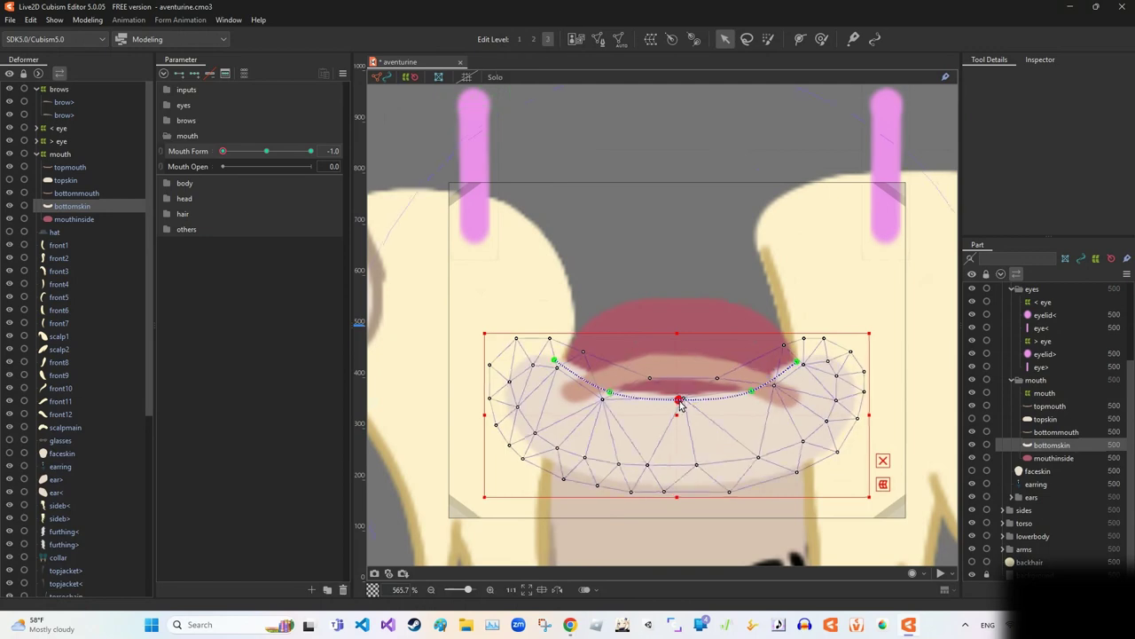
pyautogui.moveTo(796, 362); pyautogui.dragTo(819, 400)
pyautogui.moveTo(752, 391); pyautogui.dragTo(753, 393)
pyautogui.moveTo(554, 361); pyautogui.dragTo(610, 381)
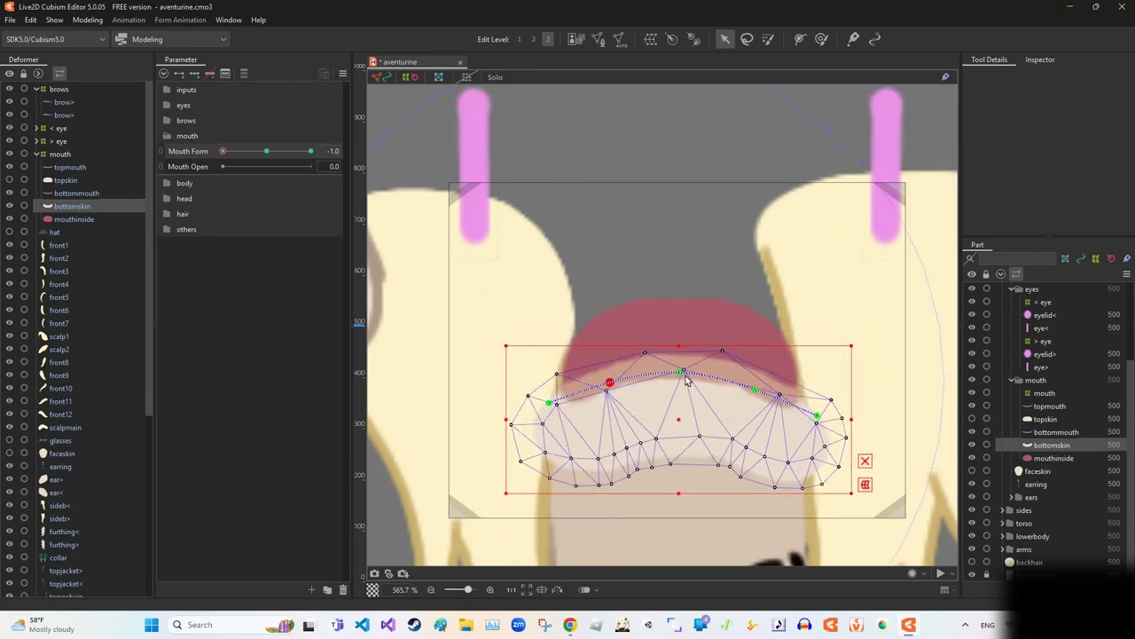
pyautogui.scroll(-1, 606, 413)
pyautogui.click(550, 401)
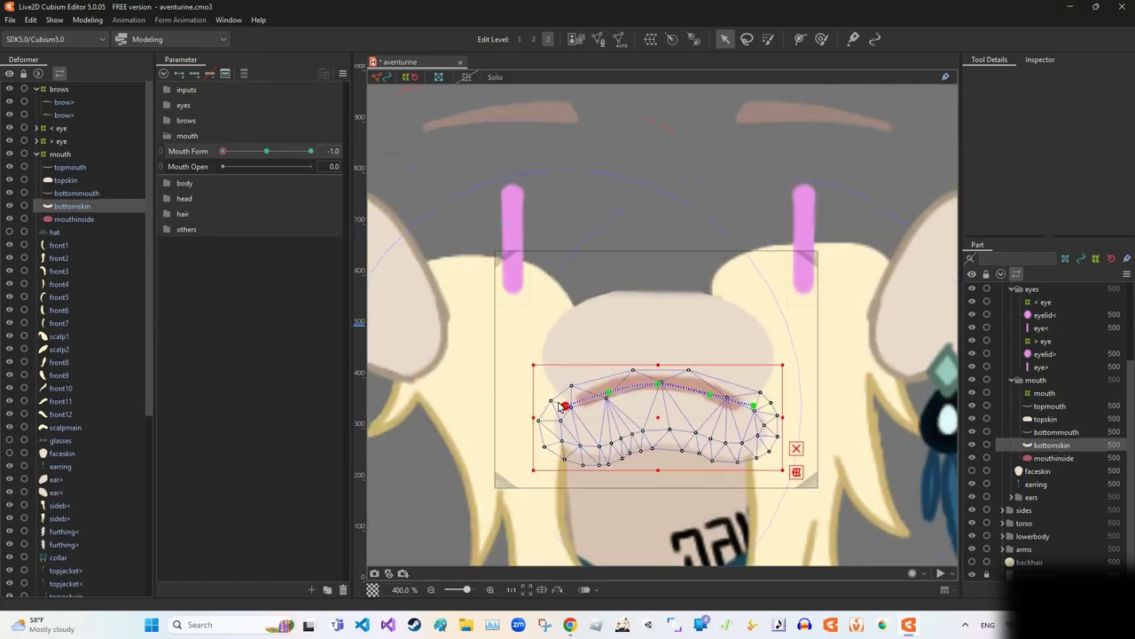
pyautogui.scroll(-1, 561, 404)
pyautogui.moveTo(223, 150); pyautogui.dragTo(259, 155)
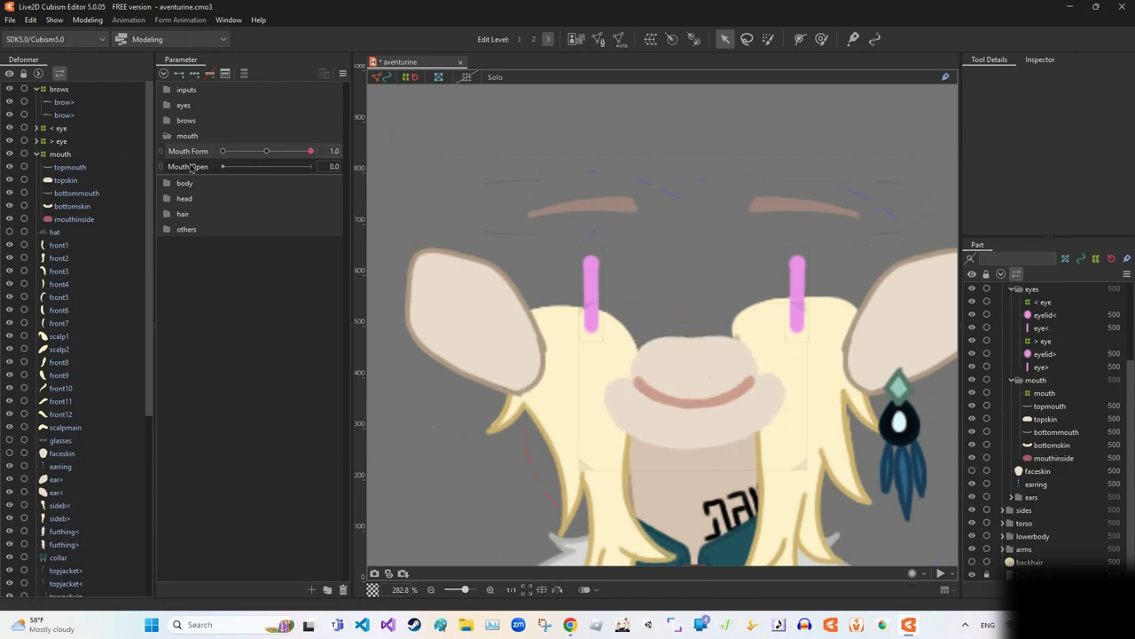
# Step: Add two Mouth Open keys to topmouth, set Mouth Open to 1.0, and raise and flatten topmouth for the open smile
pyautogui.click(70, 166)
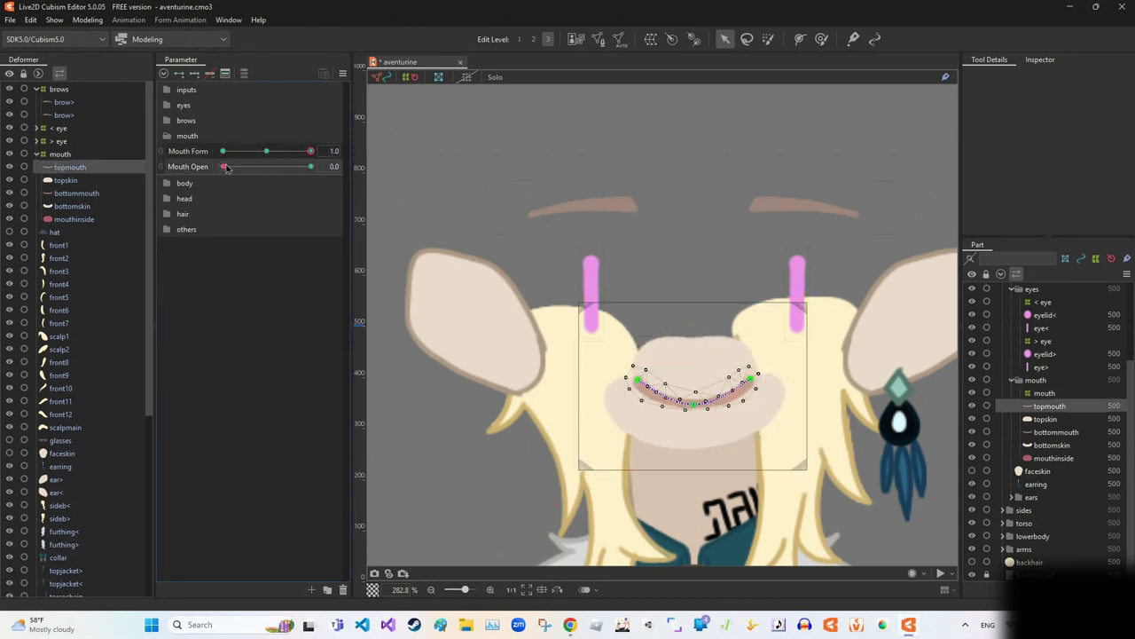
pyautogui.moveTo(226, 168); pyautogui.dragTo(311, 167)
pyautogui.scroll(3, 664, 363)
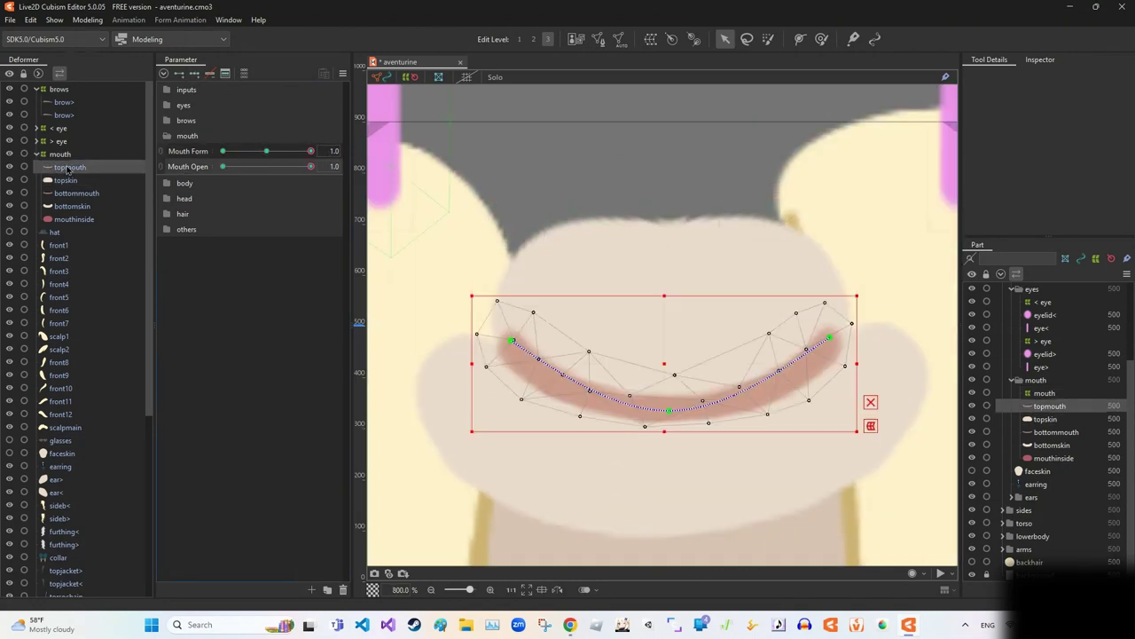
pyautogui.moveTo(669, 410); pyautogui.dragTo(677, 284)
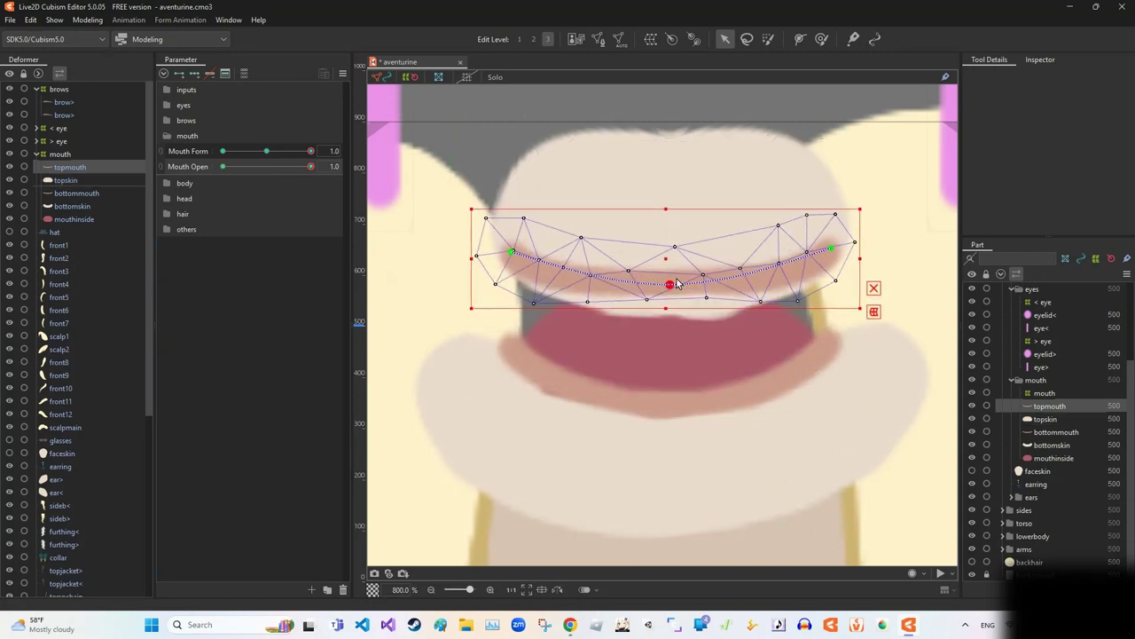
pyautogui.click(510, 252)
pyautogui.click(830, 252)
# Step: Raise both corners of bottommouth to meet the upper lip at Mouth Form 1.0 and Mouth Open 1.0
pyautogui.click(512, 346)
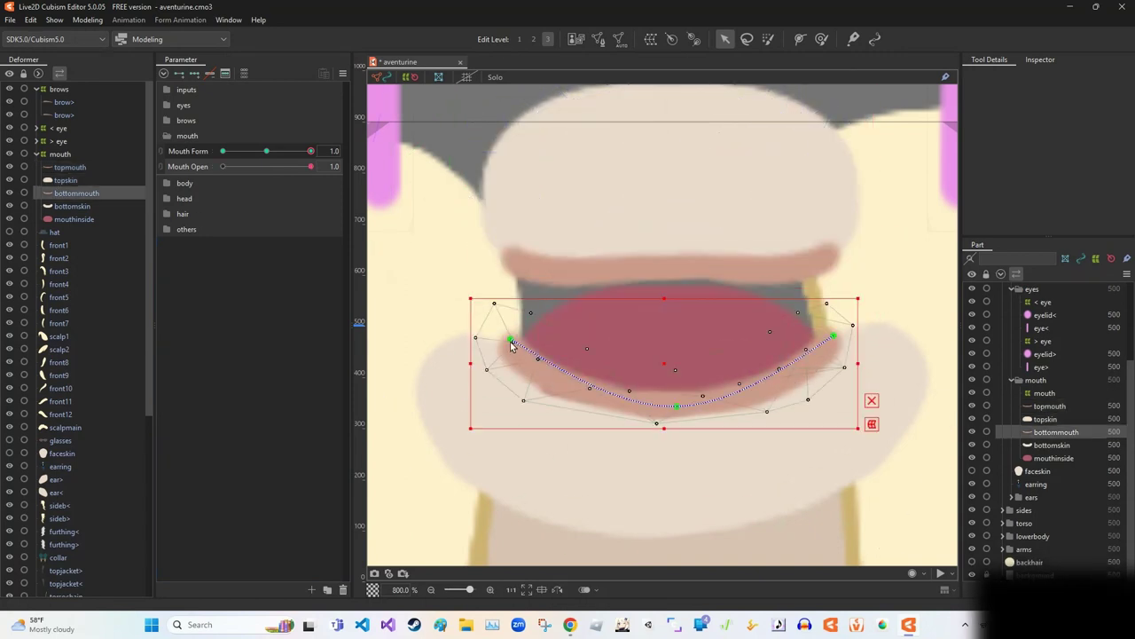
pyautogui.moveTo(512, 345); pyautogui.dragTo(512, 265)
pyautogui.moveTo(833, 336); pyautogui.dragTo(832, 255)
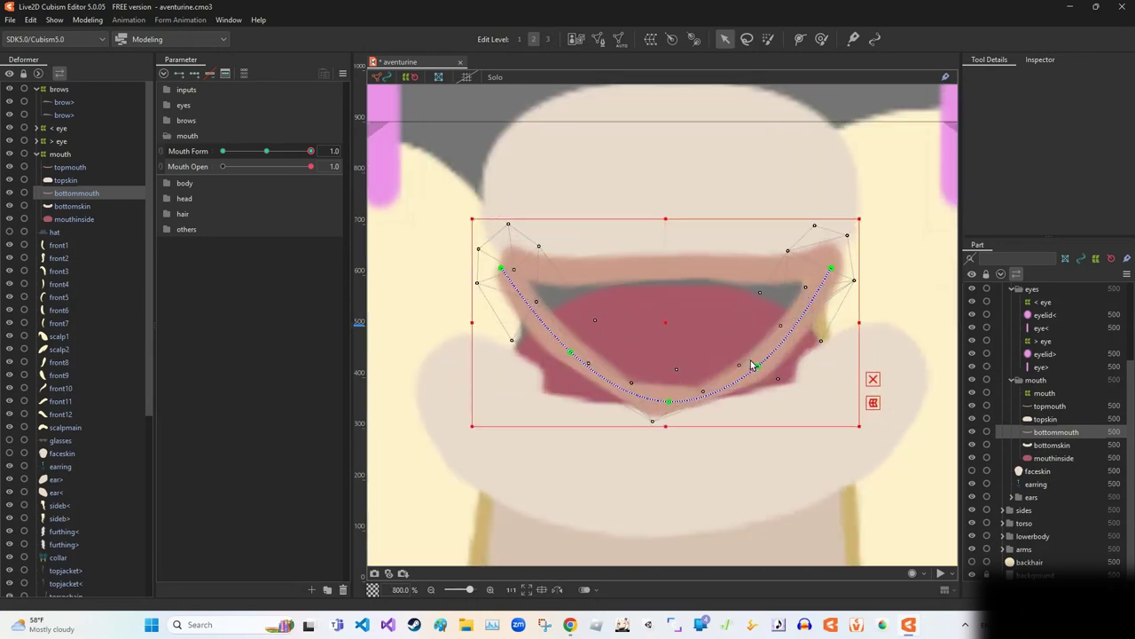
pyautogui.scroll(2, 624, 431)
# Step: Add a vertex inside the left part of the bottommouth mesh at Mouth Form 0.0, apply it, and return to the open smile pose
pyautogui.hotkey('ctrl', 'z')
pyautogui.doubleClick(577, 350)
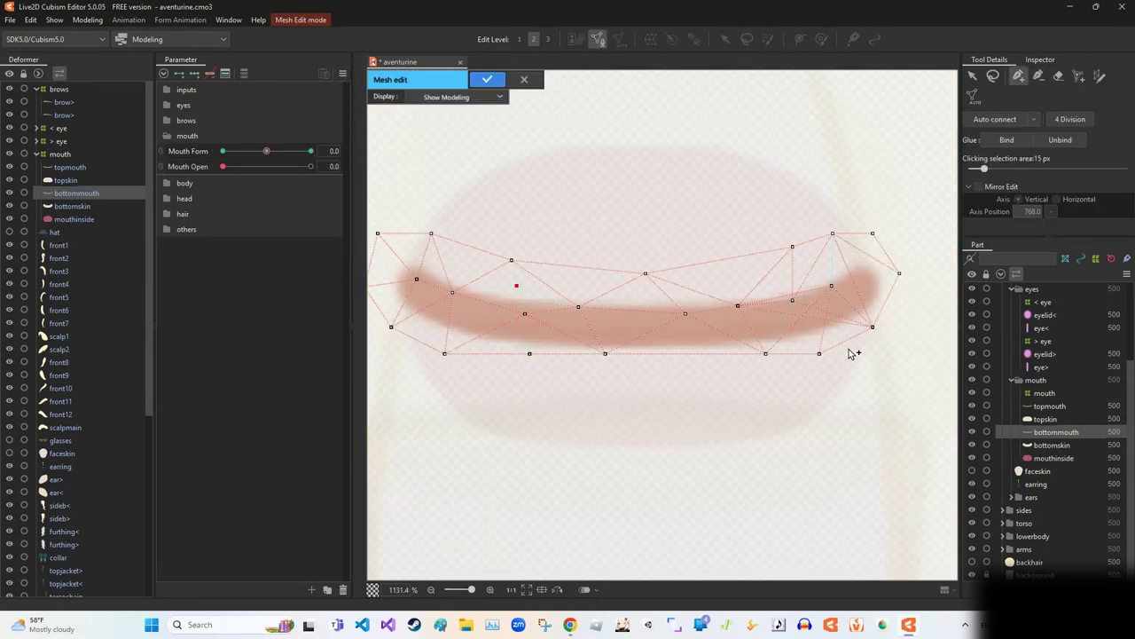
pyautogui.press('Return')
pyautogui.scroll(-3, 620, 266)
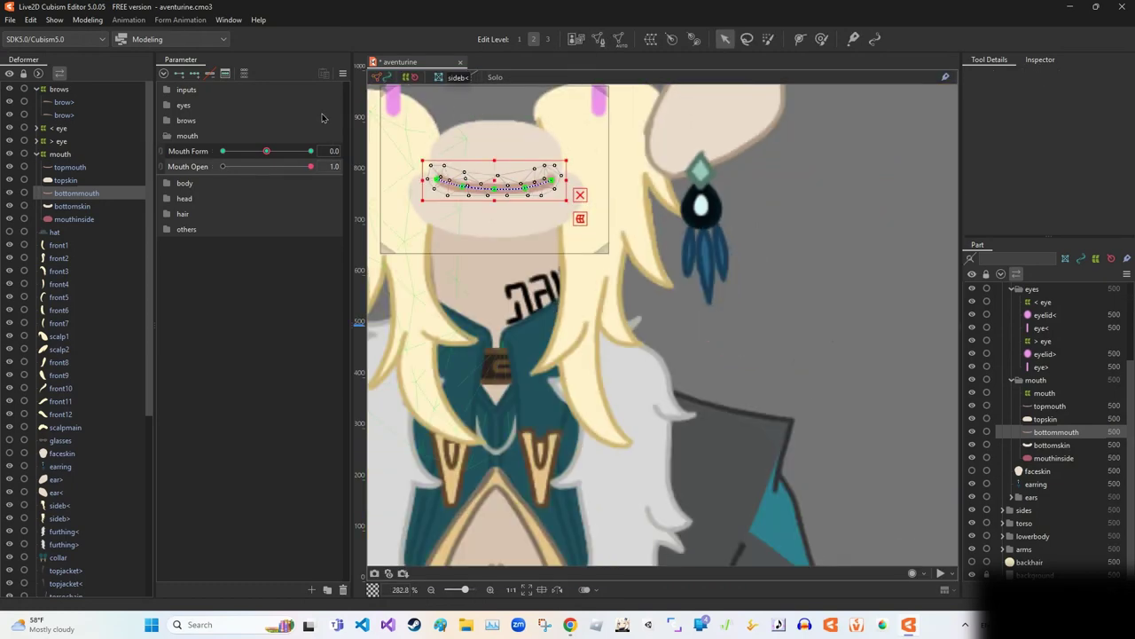
pyautogui.hotkey('ctrl', 'y')
pyautogui.scroll(3, 621, 213)
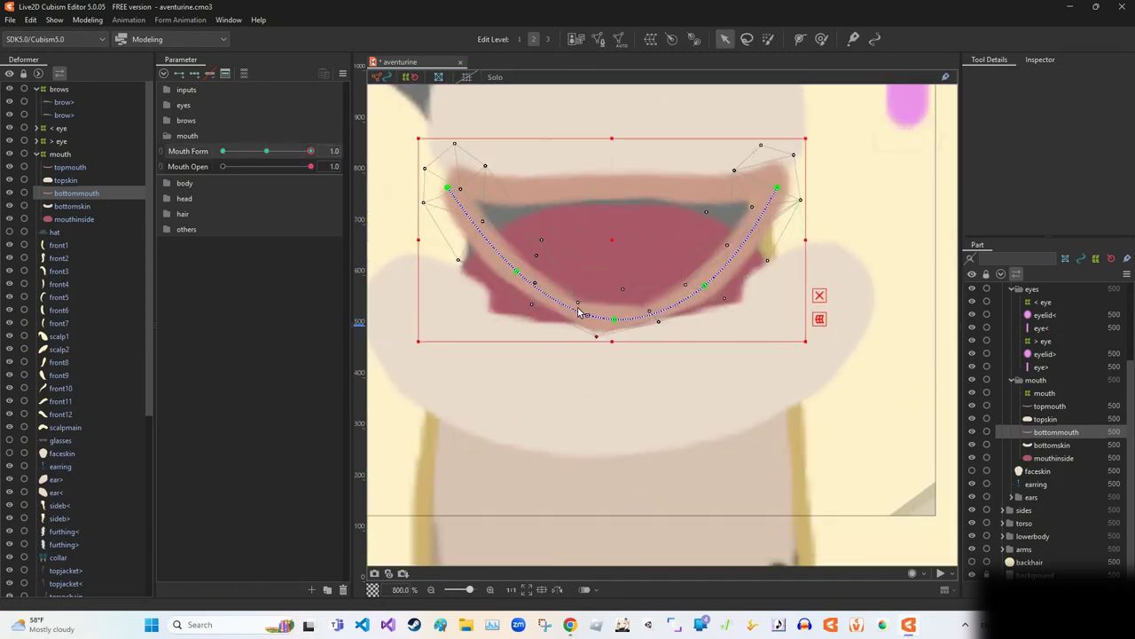
# Step: Add a vertex near the middle of bottommouth's upper mesh edge and apply the mesh edit
pyautogui.doubleClick(605, 316)
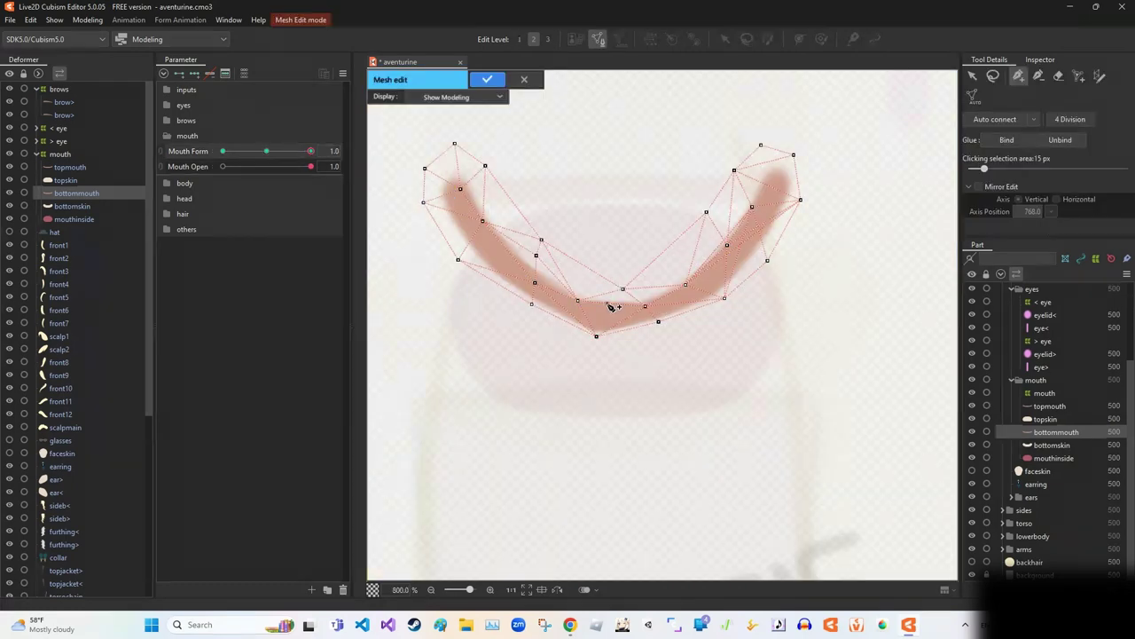
pyautogui.click(487, 81)
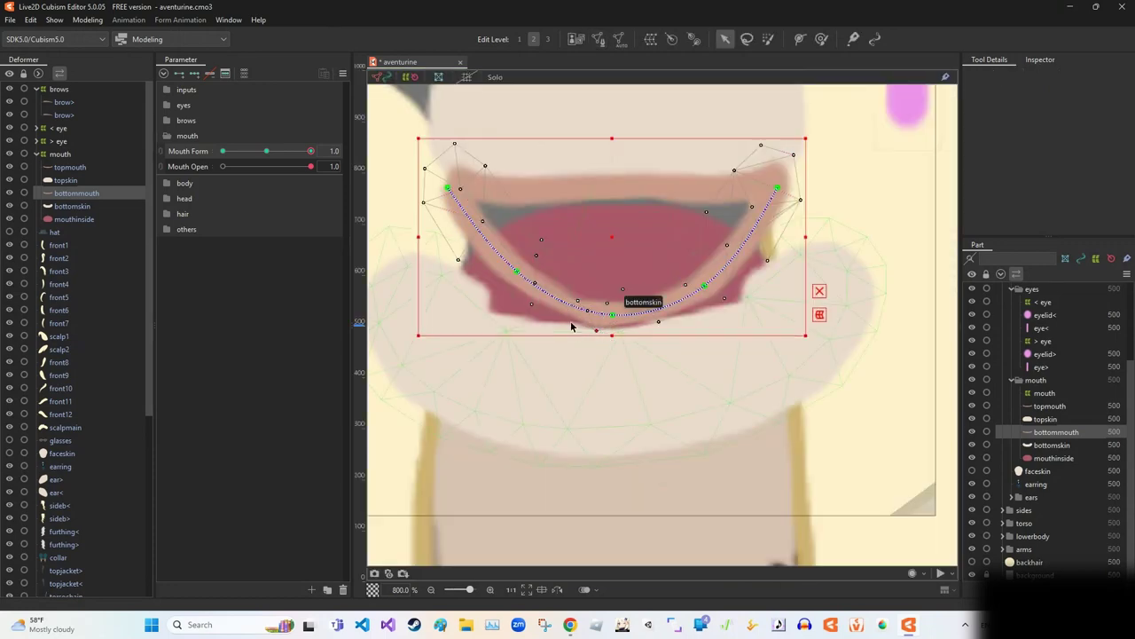
pyautogui.scroll(-4, 588, 296)
# Step: Select bottommouth alone again and add vertices along the lower left of its mesh to smooth the curve
pyautogui.click(608, 213)
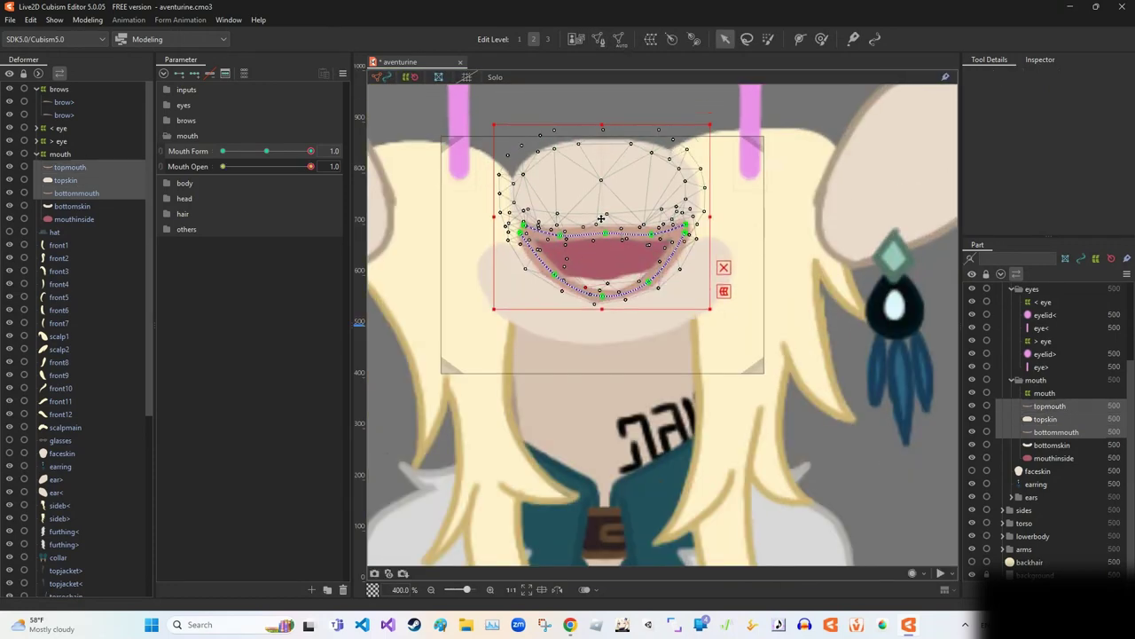
pyautogui.click(574, 185)
pyautogui.click(621, 268)
pyautogui.scroll(5, 623, 265)
pyautogui.click(598, 38)
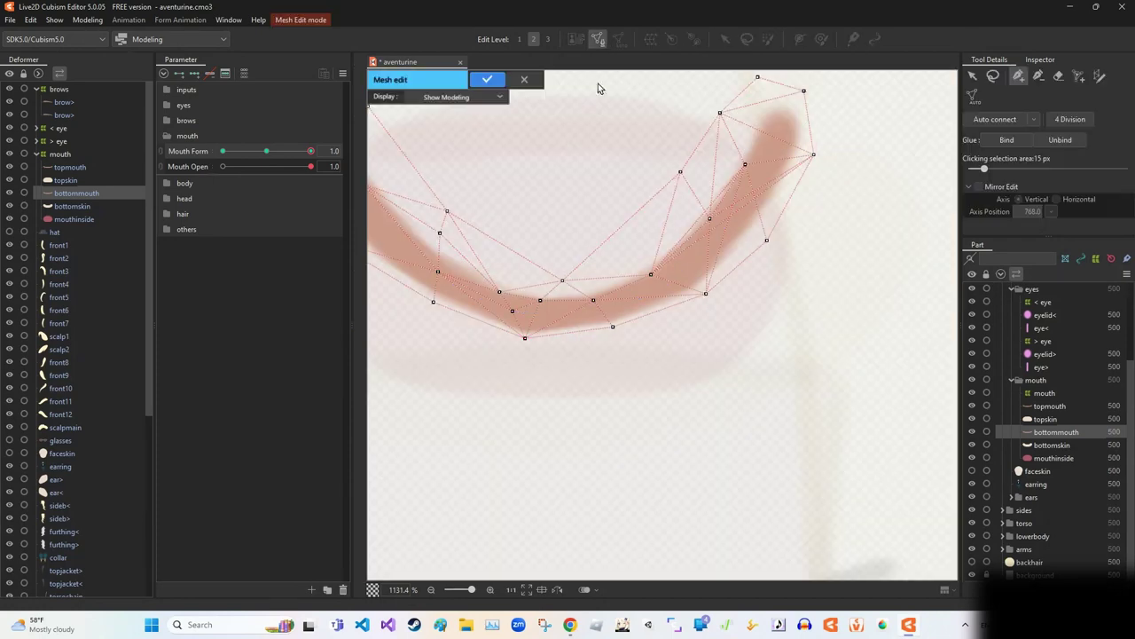
pyautogui.click(487, 80)
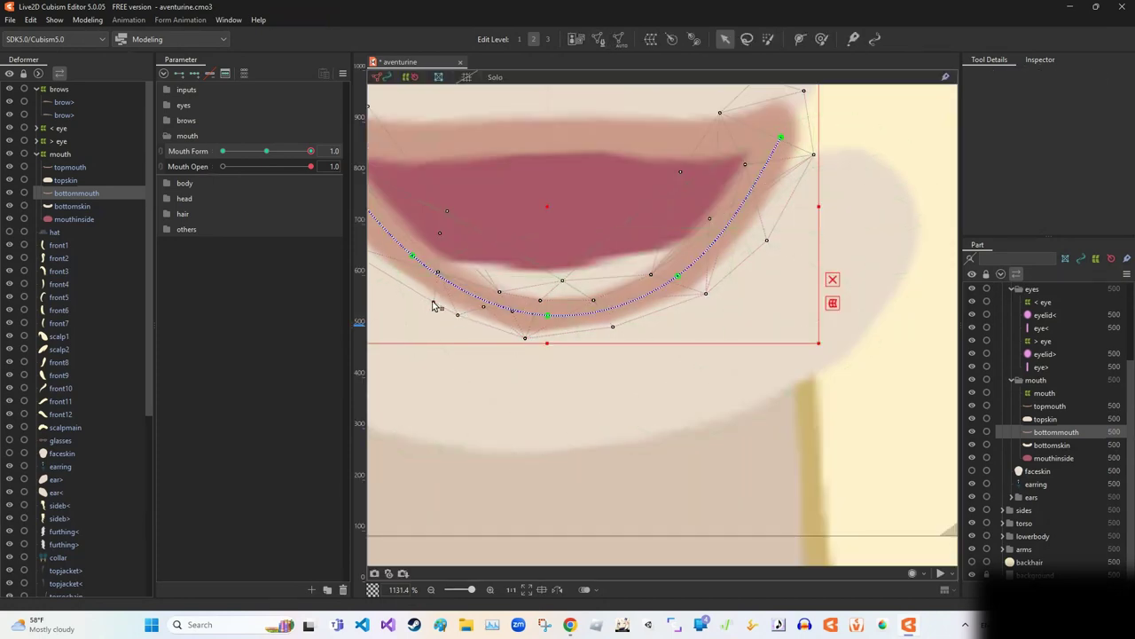
# Step: Add two vertices along the lower edge of the bottommouth mesh, right of its centre, and apply the mesh edit
pyautogui.scroll(-5, 435, 306)
pyautogui.scroll(6, 605, 322)
pyautogui.doubleClick(772, 342)
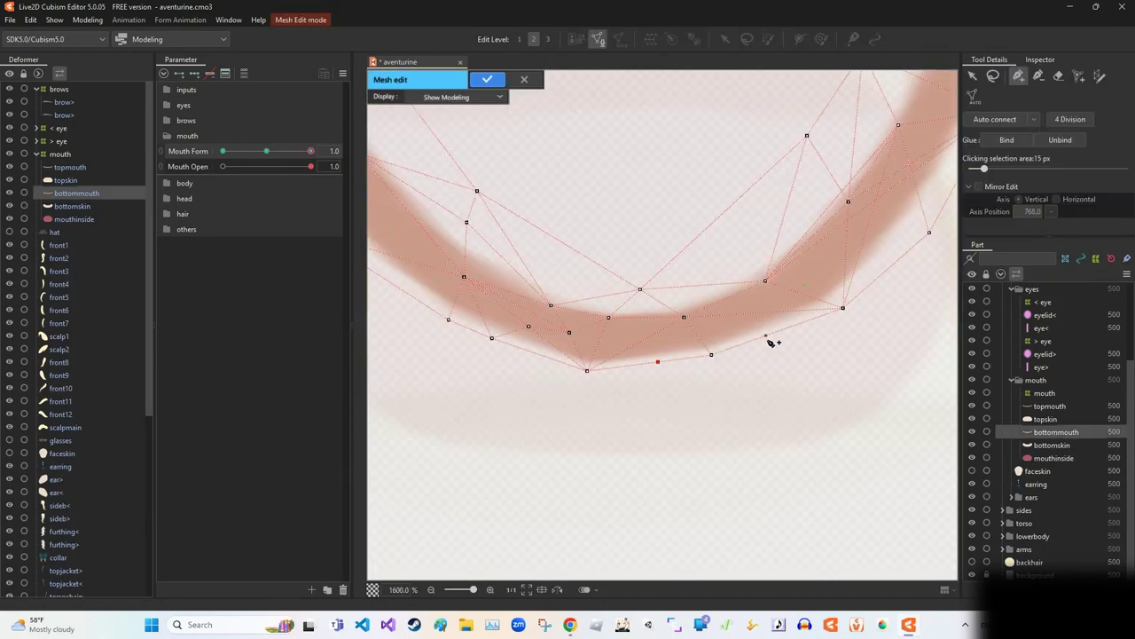
pyautogui.click(488, 80)
pyautogui.scroll(-3, 656, 368)
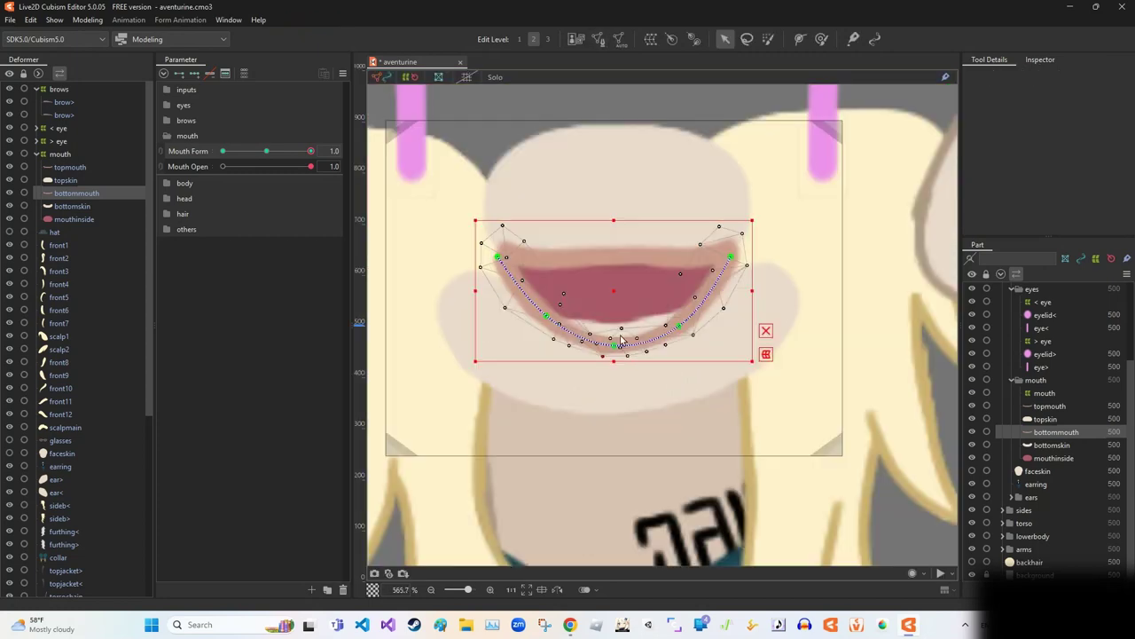
# Step: Bend bottomskin around the open smile by raising its path ends and lowering the centre at Mouth Open 1.0
pyautogui.scroll(2, 616, 337)
pyautogui.click(444, 279)
pyautogui.moveTo(445, 260); pyautogui.dragTo(456, 221)
pyautogui.moveTo(796, 249); pyautogui.dragTo(790, 219)
pyautogui.moveTo(621, 332); pyautogui.dragTo(624, 364)
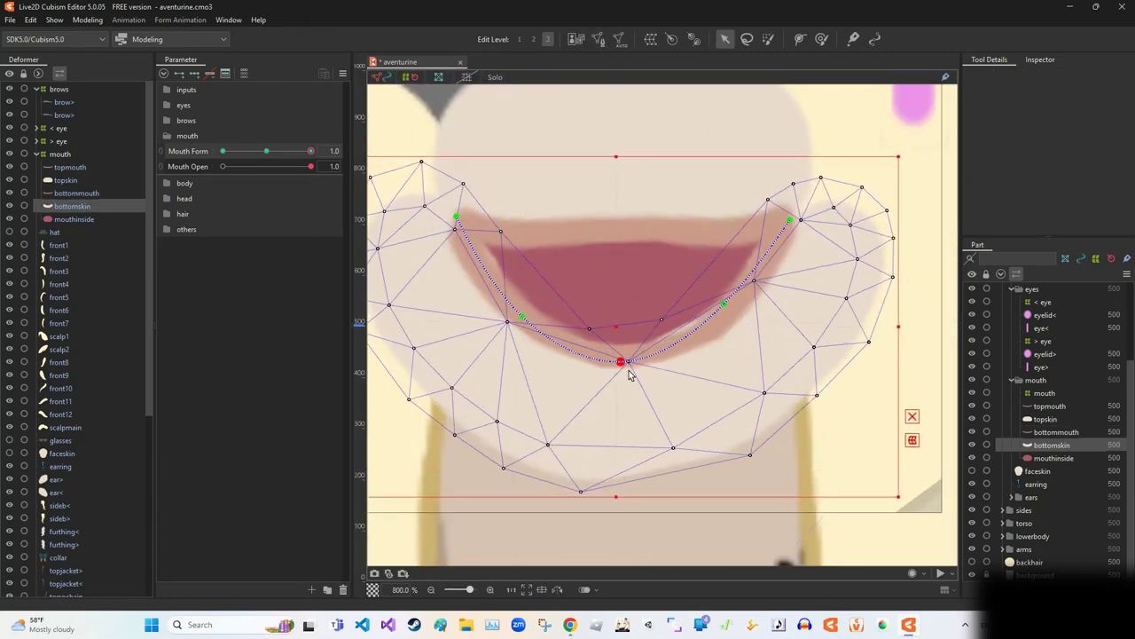
pyautogui.moveTo(723, 305); pyautogui.dragTo(732, 309)
pyautogui.moveTo(524, 316); pyautogui.dragTo(507, 325)
pyautogui.click(482, 292)
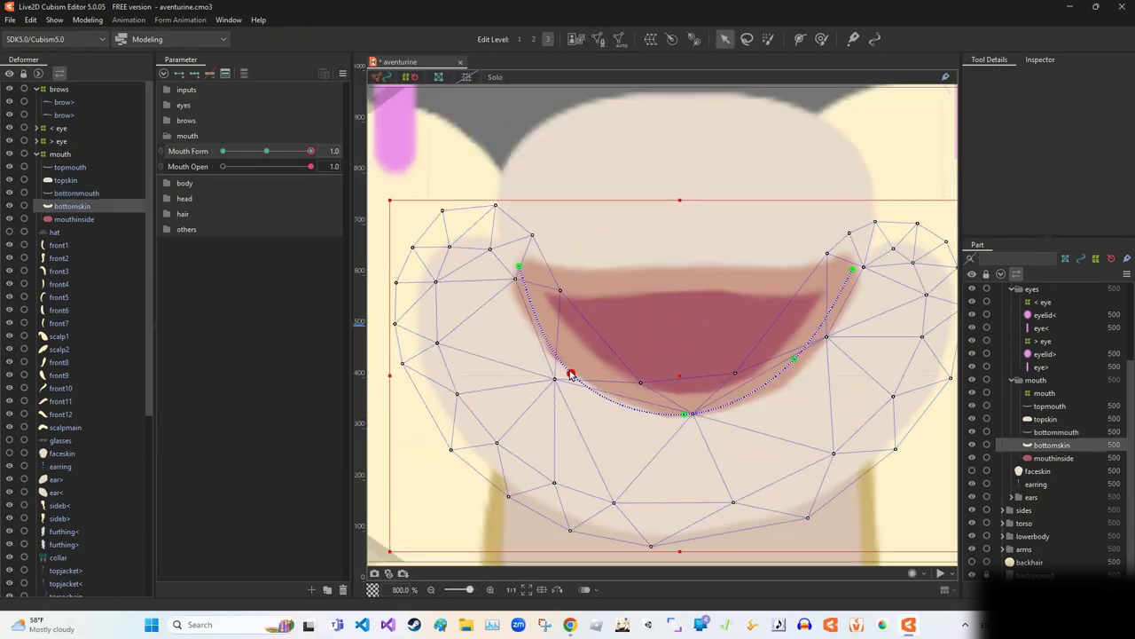
# Step: Scrub Mouth Open and Mouth Form to examine how the open mouth shape blends between expressions
pyautogui.scroll(-3, 571, 372)
pyautogui.moveTo(311, 166); pyautogui.dragTo(233, 166)
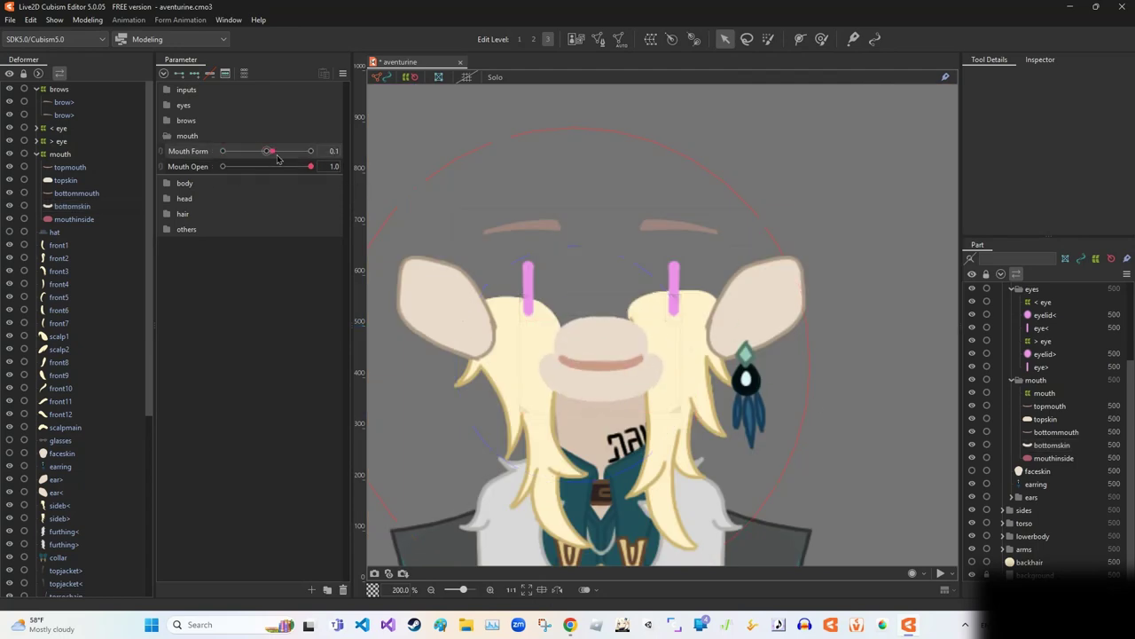
pyautogui.click(600, 364)
pyautogui.scroll(2, 432, 320)
# Step: Undo the open-mouth shaping and mesh edits back to before the Mouth Open keys were added to topmouth
pyautogui.hotkey('ctrl', 'z')
pyautogui.hotkey('ctrl', 'z')
pyautogui.hotkey('ctrl', 'z')
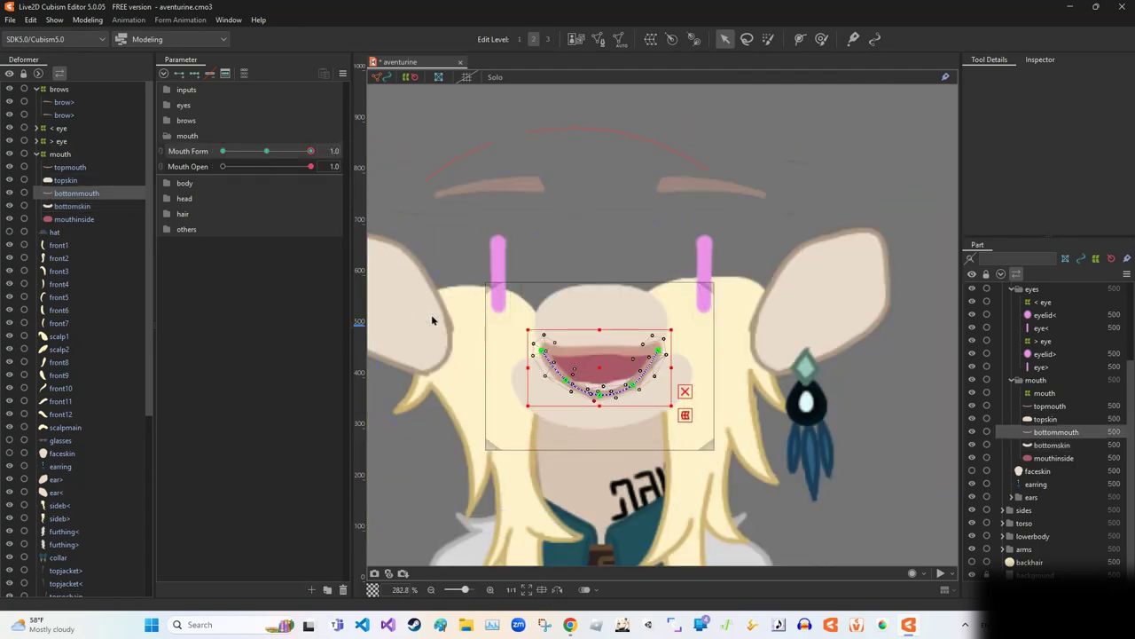
pyautogui.hotkey('ctrl', 'z')
pyautogui.hotkey('ctrl', 'z')
pyautogui.hotkey('ctrl', 'z')
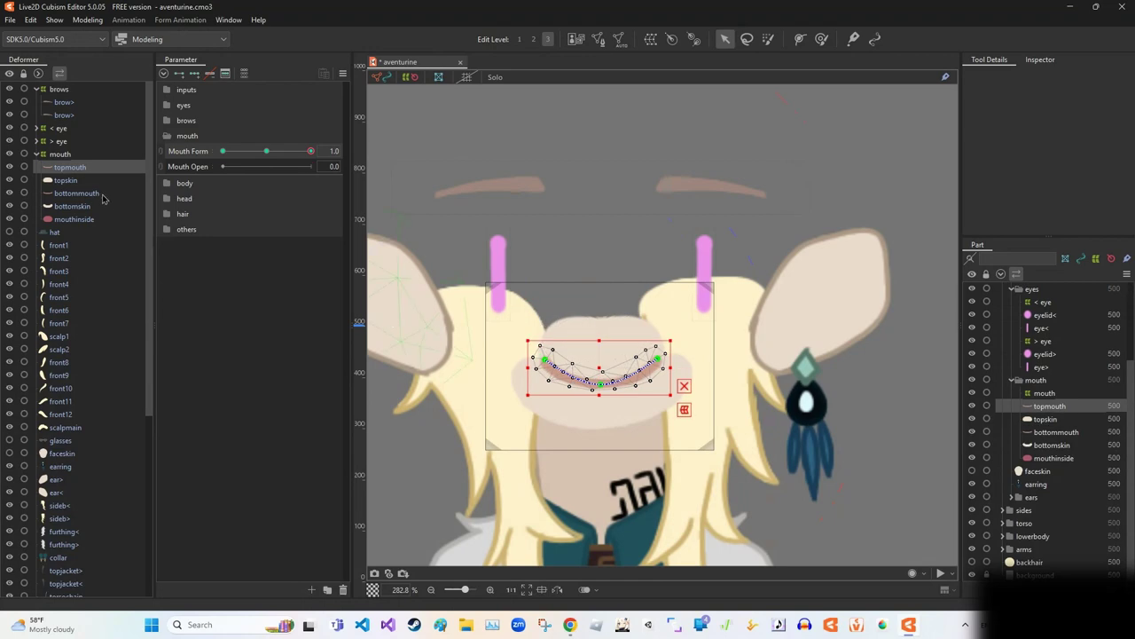
# Step: Add two Mouth Open keys to the mouth meshes, set Mouth Open to 1.0, and raise topmouth at Mouth Form 1.0
pyautogui.moveTo(310, 166); pyautogui.dragTo(221, 167)
pyautogui.click(615, 376)
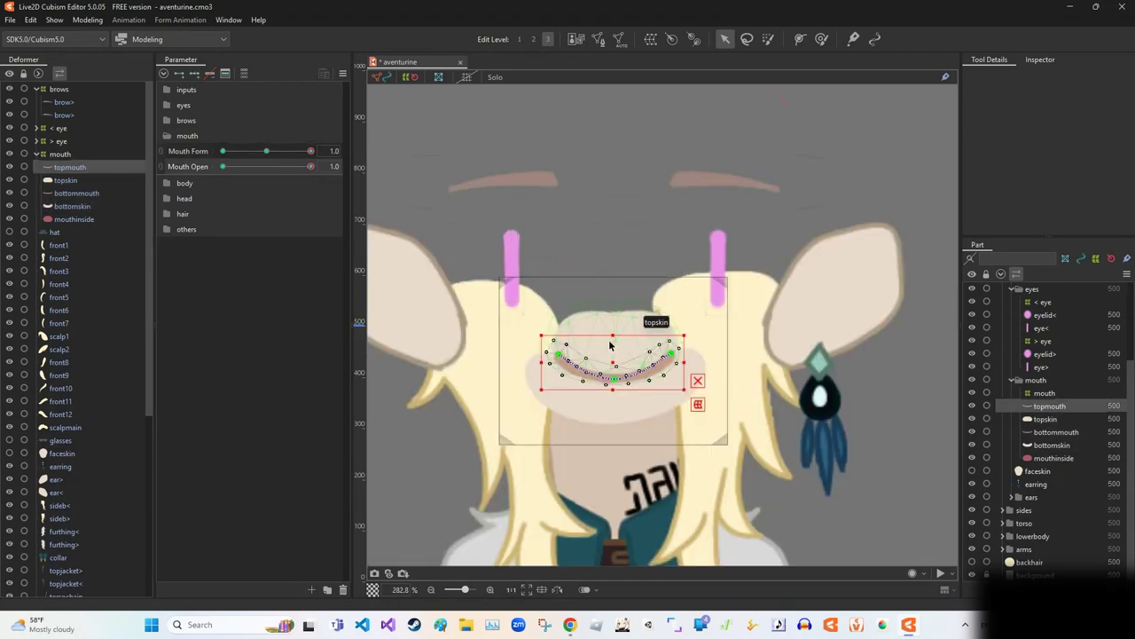
pyautogui.scroll(6, 614, 376)
# Step: Add extra vertices along and around the bottommouth line in Mesh Edit and apply the denser mesh
pyautogui.click(599, 40)
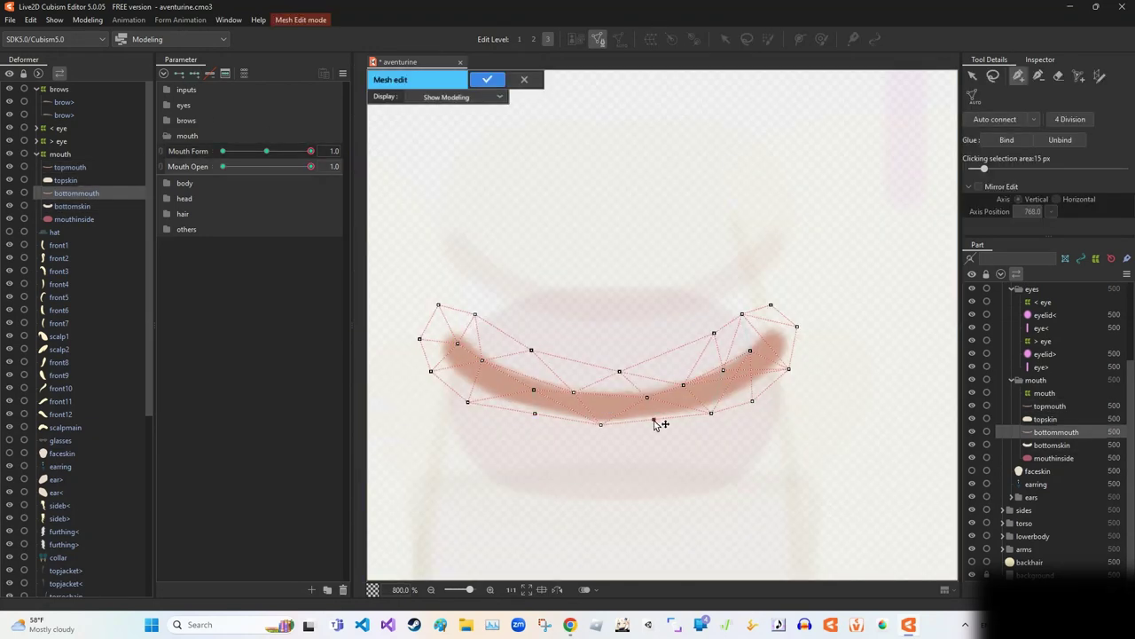
pyautogui.scroll(8, 670, 357)
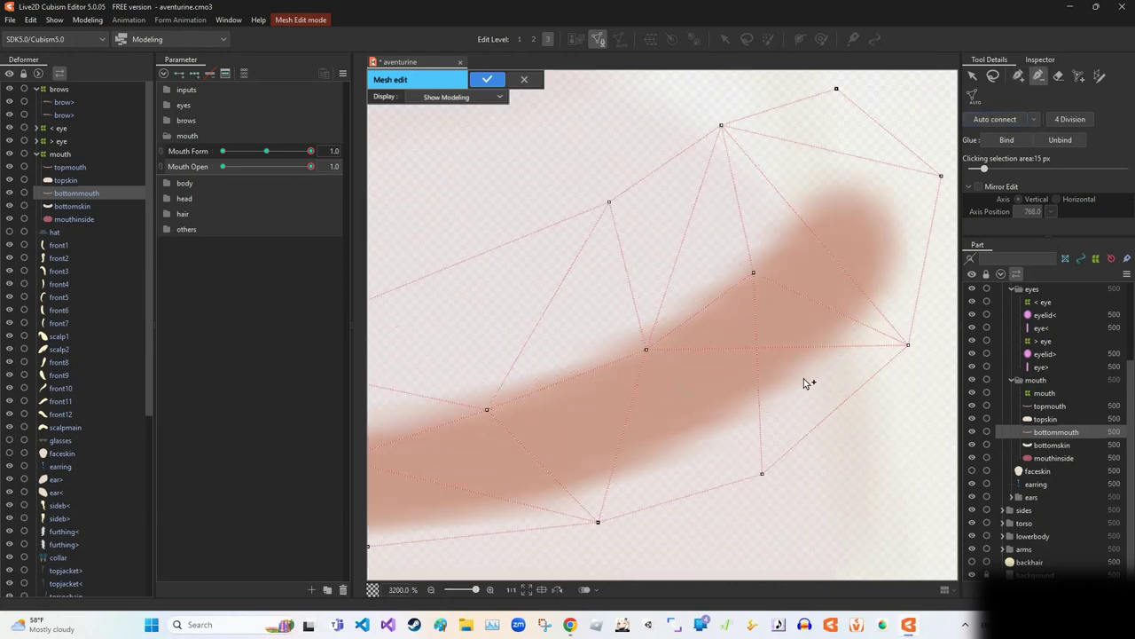
pyautogui.scroll(-6, 805, 381)
pyautogui.hotkey('ctrl', '+')
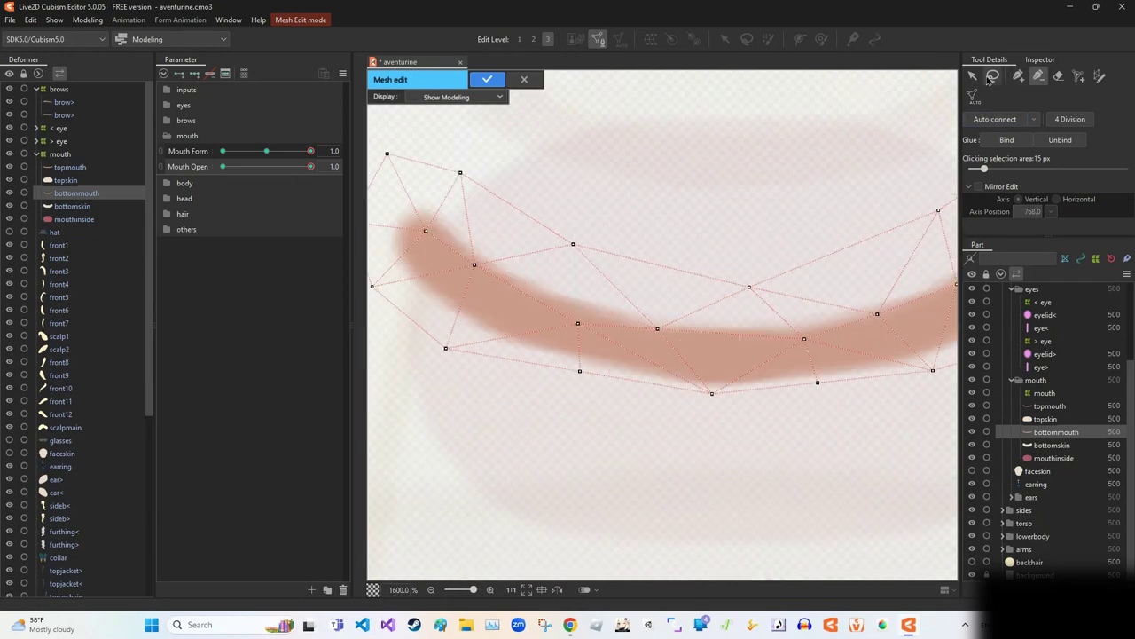
pyautogui.scroll(1, 772, 406)
pyautogui.click(676, 386)
pyautogui.click(792, 376)
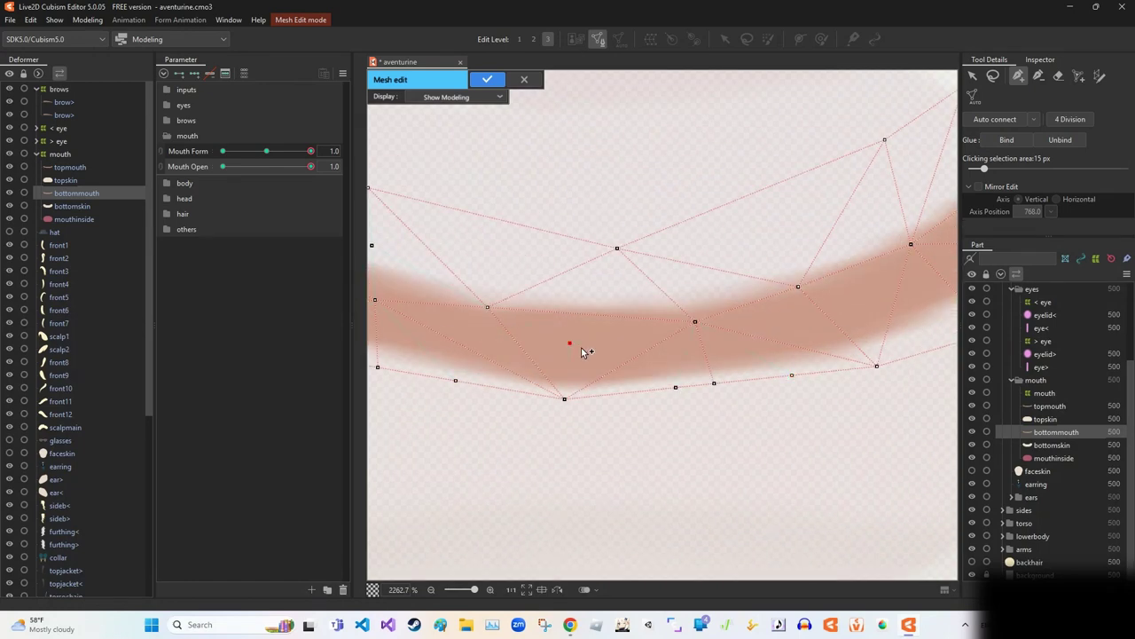
pyautogui.scroll(-1, 581, 352)
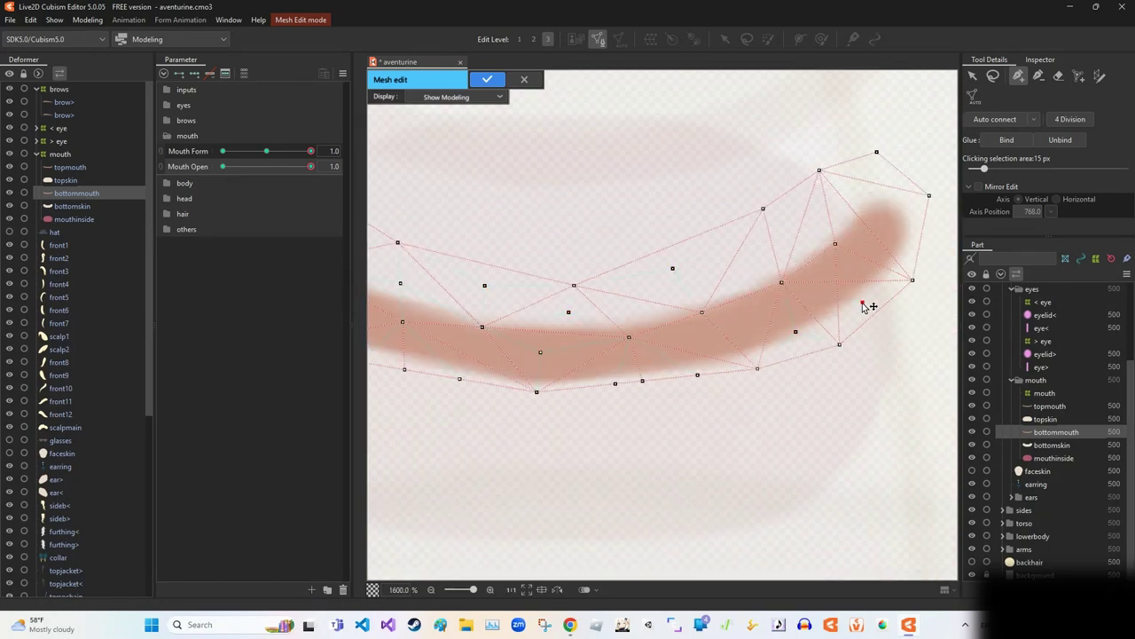
pyautogui.scroll(-1, 652, 228)
pyautogui.click(487, 79)
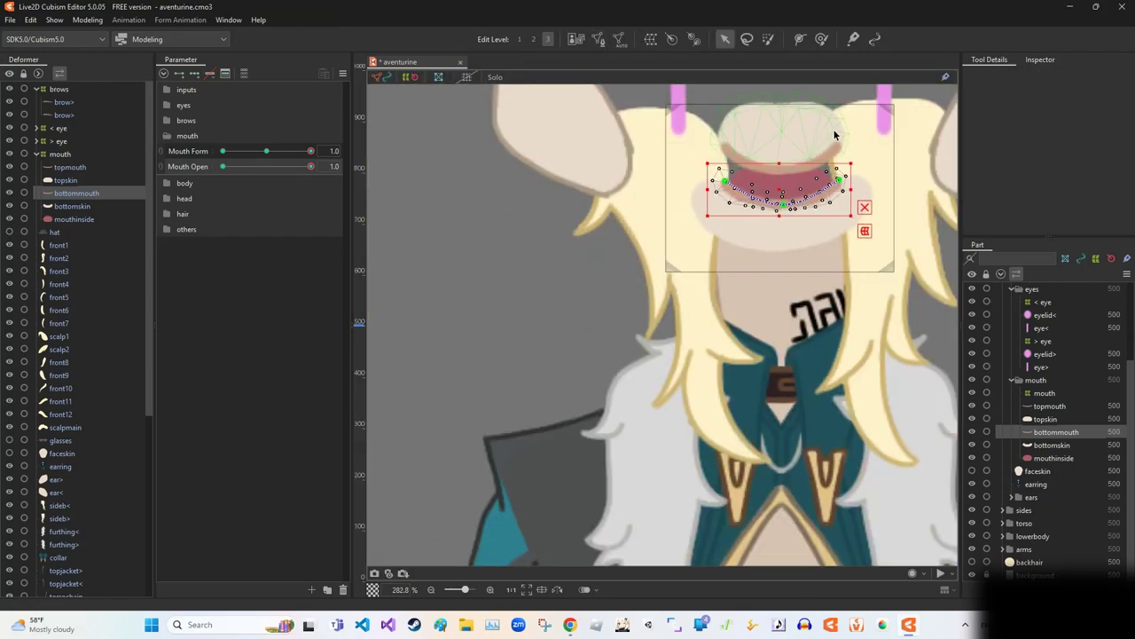
# Step: Flatten topmouth and bend bottommouth into a deep downward curve at Mouth Form 1.0 and Mouth Open 1.0, adding path control points to bottommouth
pyautogui.click(848, 186)
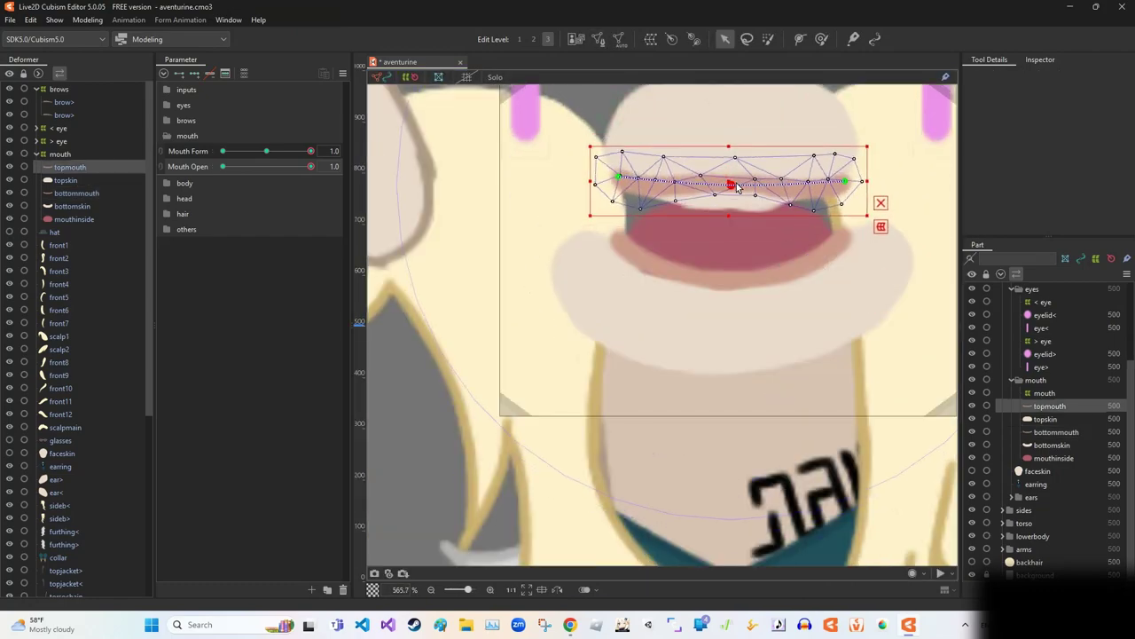
pyautogui.scroll(-2, 639, 310)
pyautogui.click(638, 310)
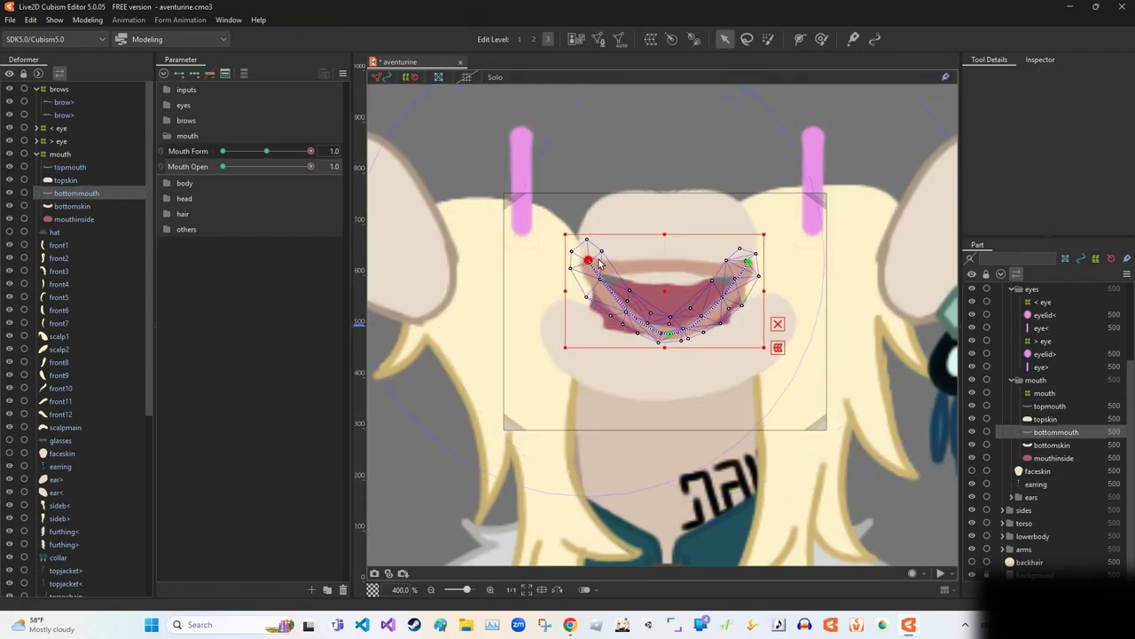
pyautogui.scroll(3, 599, 263)
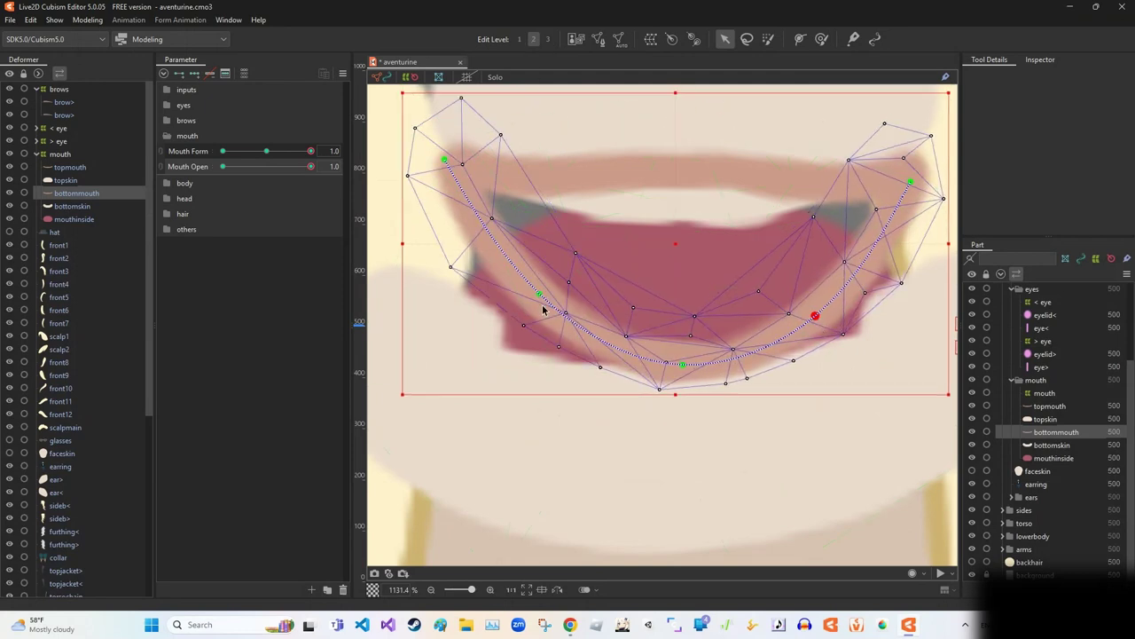
pyautogui.scroll(-3, 545, 309)
# Step: Lower the upper and lower lips together in the open smile and fit topskin's lower edge to topmouth
pyautogui.click(634, 252)
pyautogui.scroll(1, 690, 260)
pyautogui.click(690, 260)
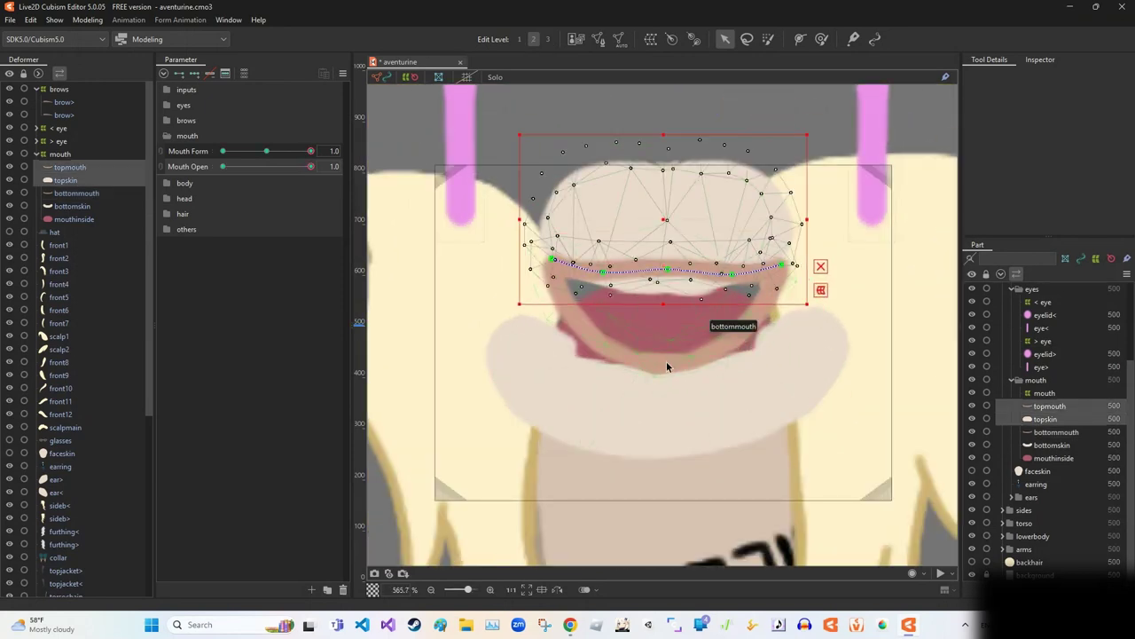
pyautogui.keyDown('shift'); pyautogui.click(666, 366); pyautogui.keyUp('shift')
pyautogui.click(48, 180)
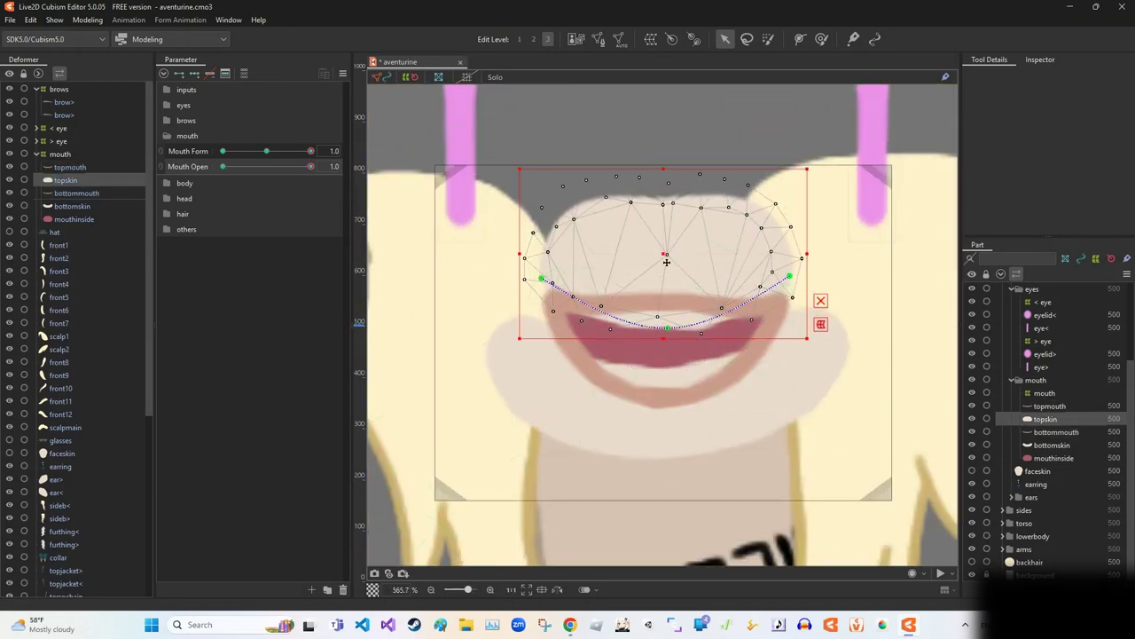
# Step: Bend bottomskin's path around bottommouth in the open smile by raising its ends and lowering its centre
pyautogui.click(537, 300)
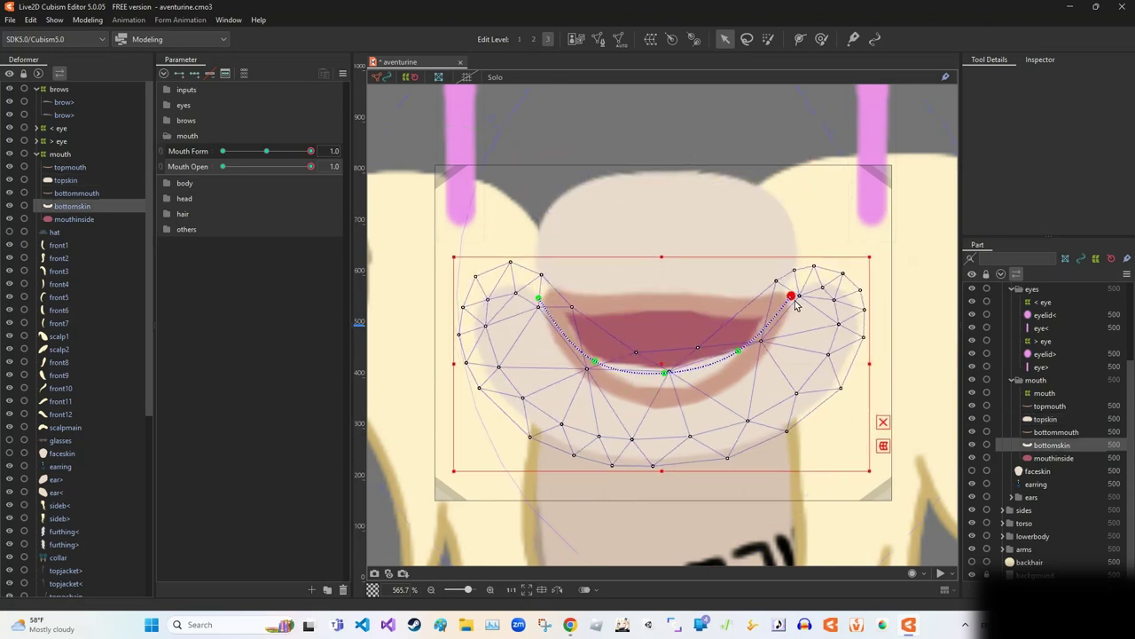
pyautogui.moveTo(790, 295); pyautogui.dragTo(790, 285)
pyautogui.moveTo(738, 352); pyautogui.dragTo(741, 368)
pyautogui.moveTo(664, 373); pyautogui.dragTo(659, 404)
pyautogui.moveTo(595, 362); pyautogui.dragTo(586, 368)
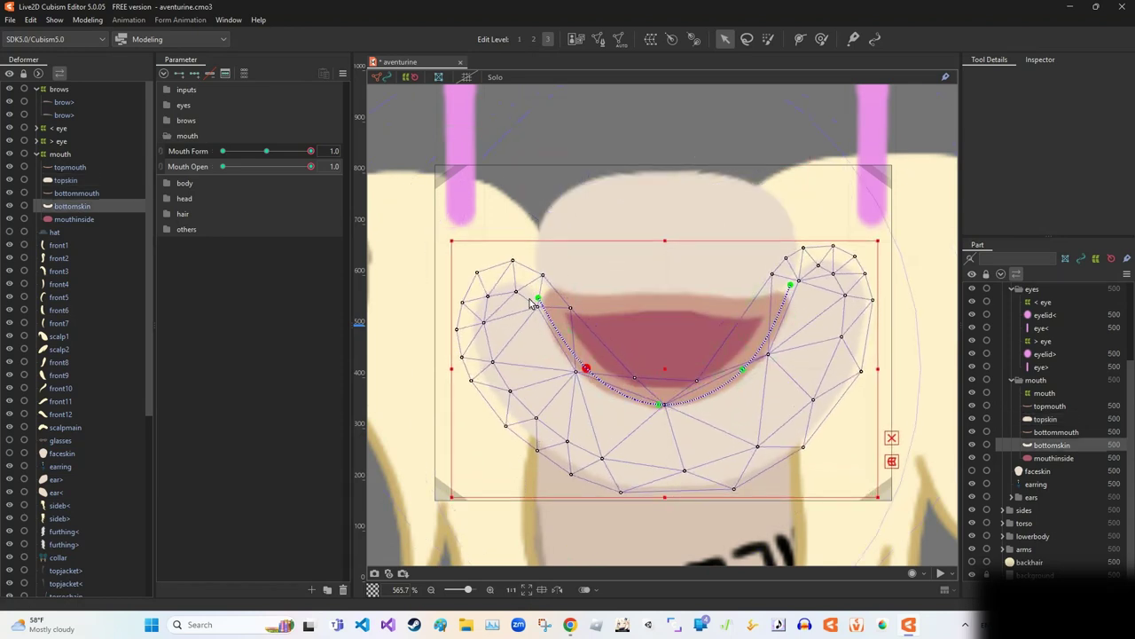
pyautogui.click(532, 304)
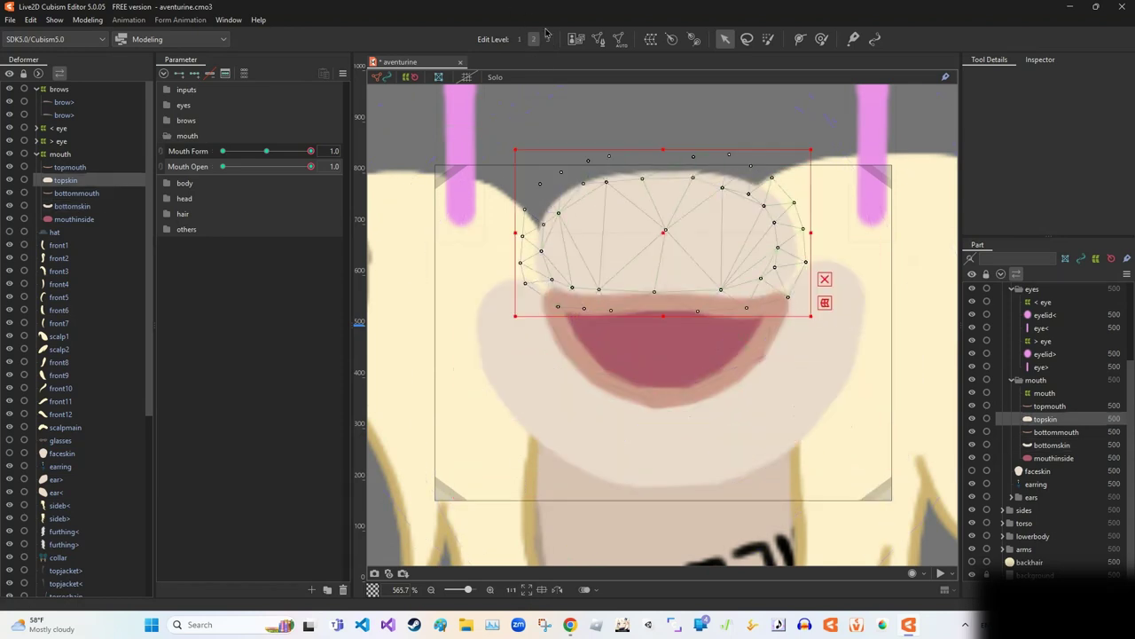
pyautogui.click(773, 270)
pyautogui.scroll(-2, 607, 273)
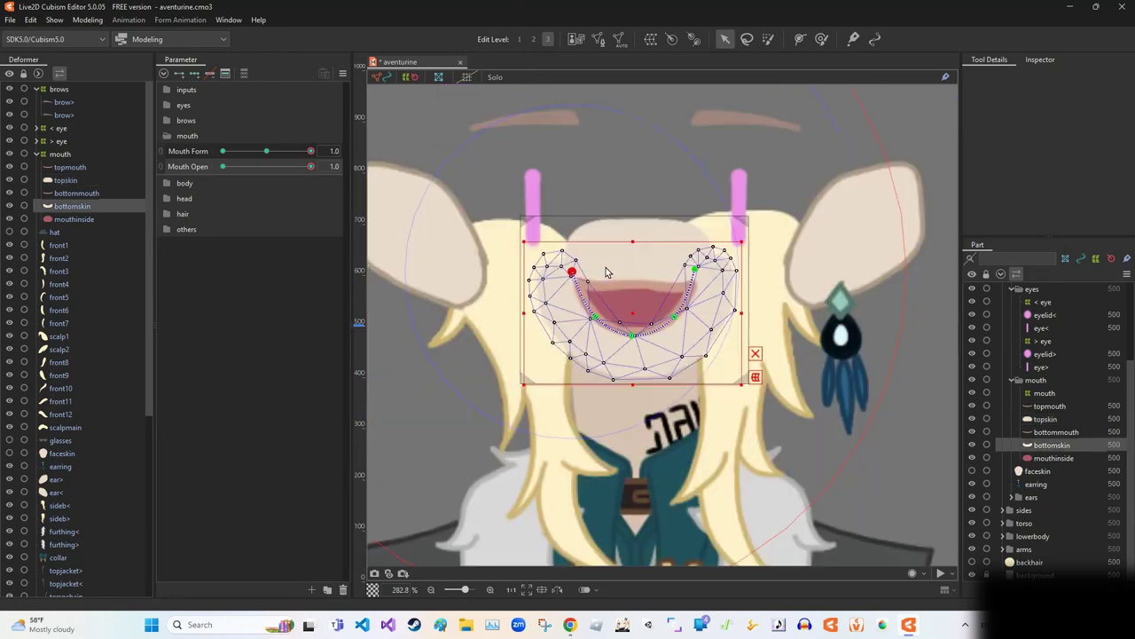
# Step: Set Mouth Form to 0.0 with Mouth Open at 1.0 and raise topmouth and topskin together
pyautogui.scroll(-1, 607, 272)
pyautogui.moveTo(310, 166)
pyautogui.mouseDown()
pyautogui.moveTo(223, 166)
pyautogui.moveTo(310, 166)
pyautogui.mouseUp()
pyautogui.click(267, 151)
pyautogui.click(656, 306)
pyautogui.scroll(3, 621, 293)
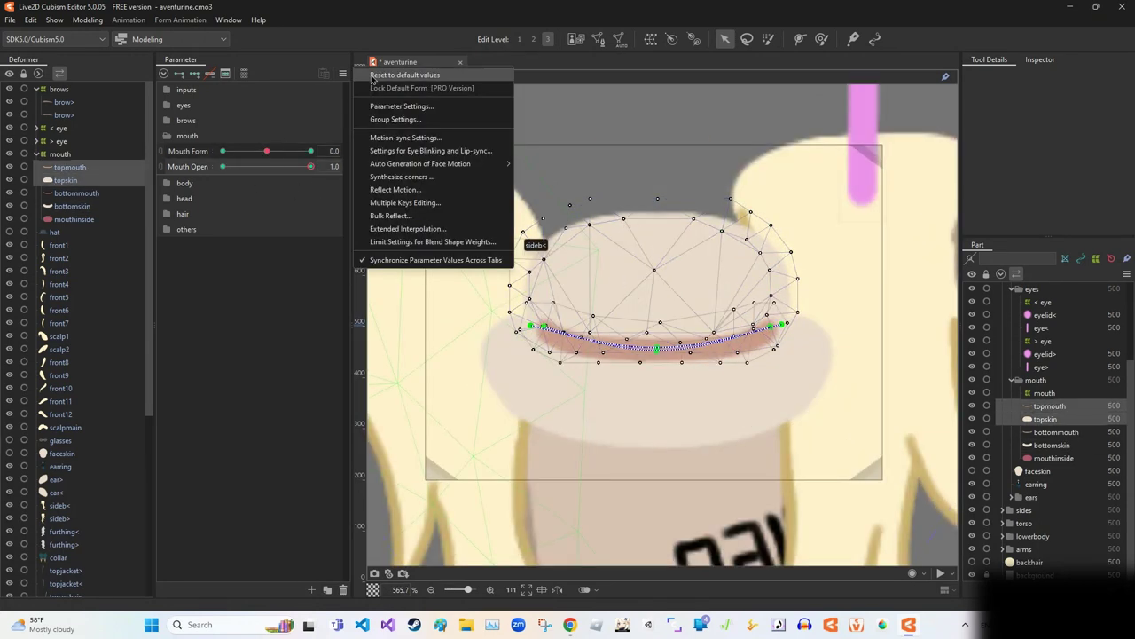
# Step: Arch topmouth upward and bow bottommouth downward so the lips form an open oval at Mouth Form 0.0
pyautogui.click(772, 328)
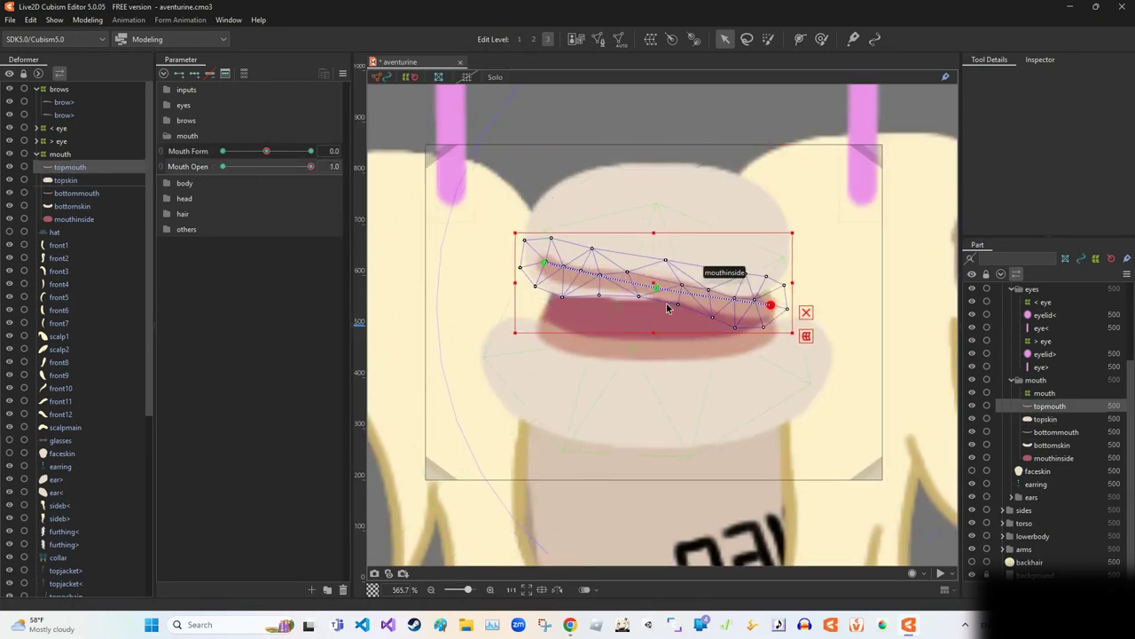
pyautogui.click(635, 349)
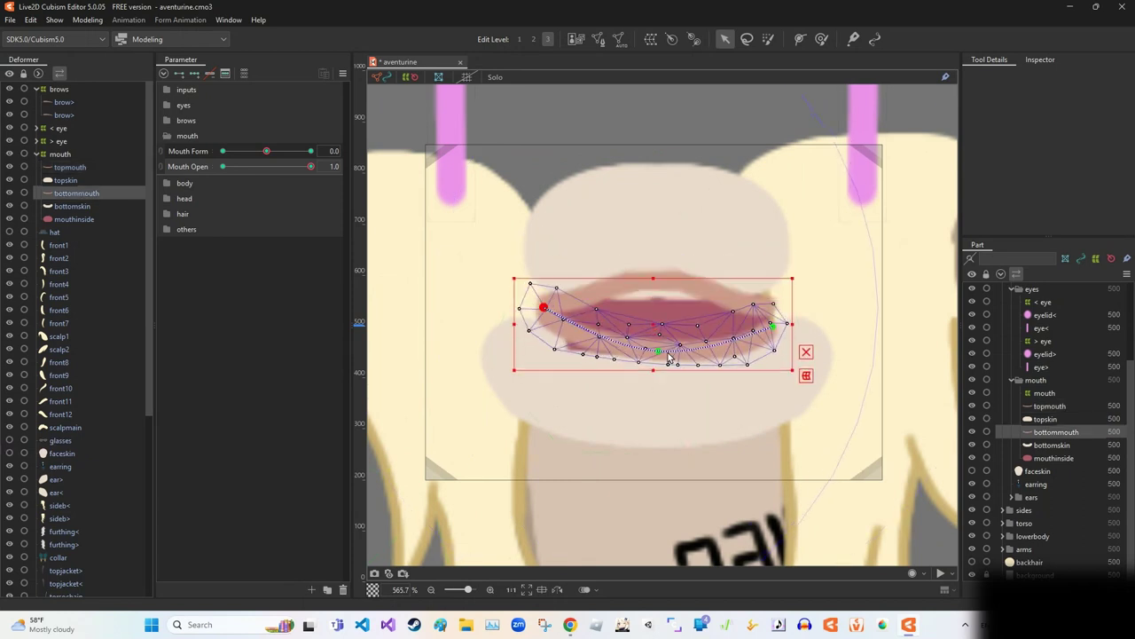
pyautogui.click(544, 304)
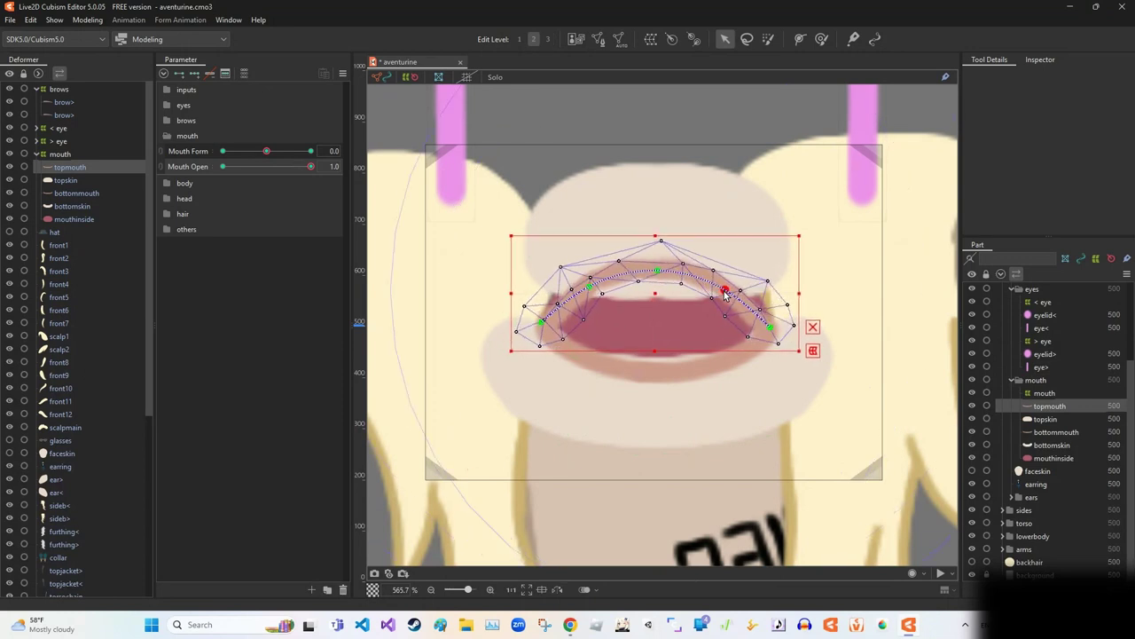
# Step: Bend topskin over the arched upper lip and wrap bottomskin around the lower lip in the neutral open mouth
pyautogui.click(603, 230)
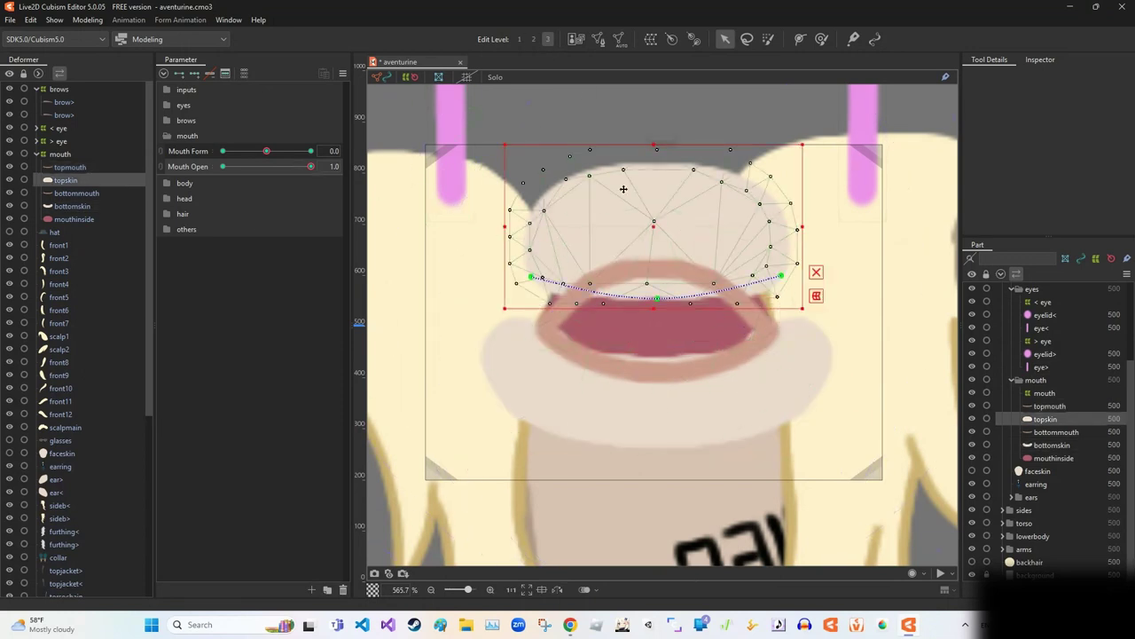
pyautogui.moveTo(624, 188); pyautogui.dragTo(656, 386)
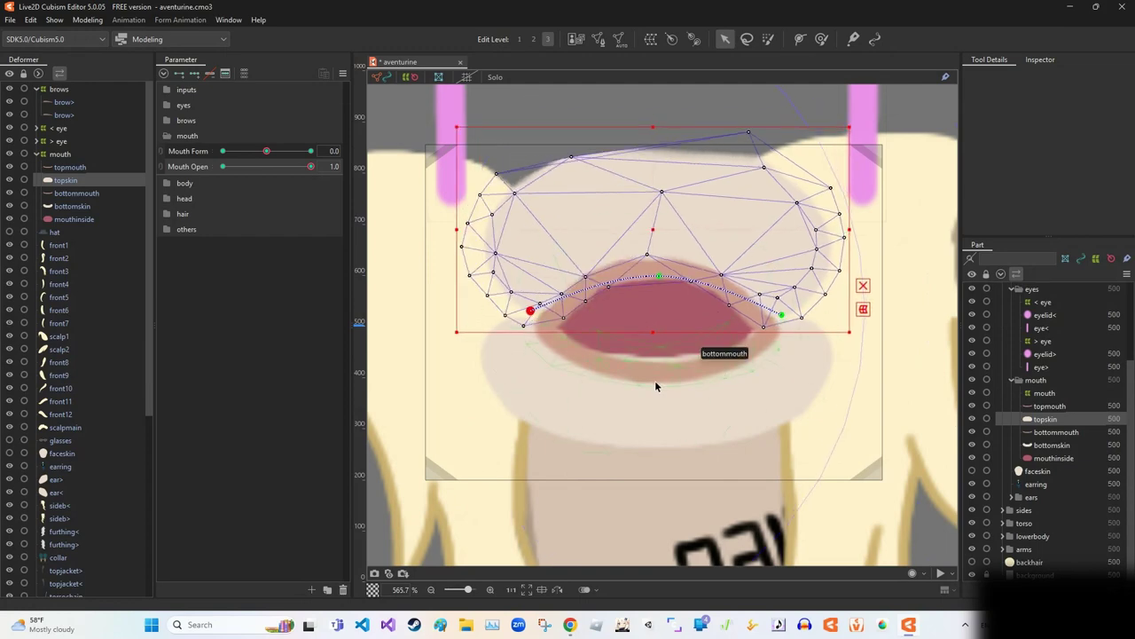
pyautogui.click(656, 386)
pyautogui.moveTo(529, 306); pyautogui.dragTo(789, 323)
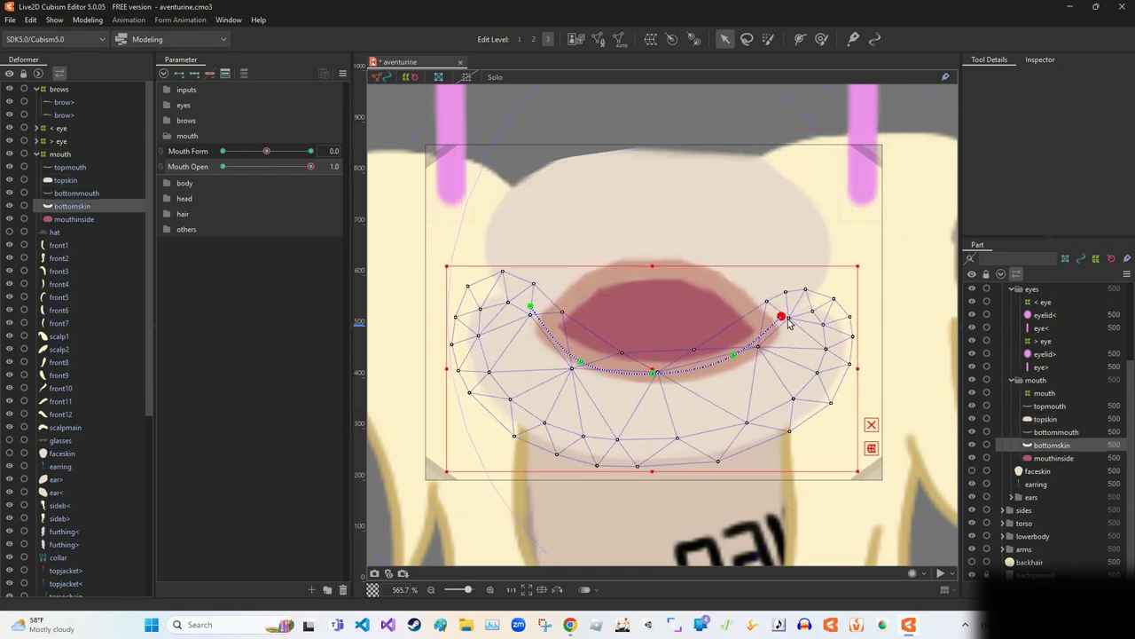
# Step: Refine bottommouth's curve and the centre of topskin's lower edge in the neutral open mouth
pyautogui.scroll(-5, 790, 324)
pyautogui.scroll(7, 603, 325)
pyautogui.click(701, 355)
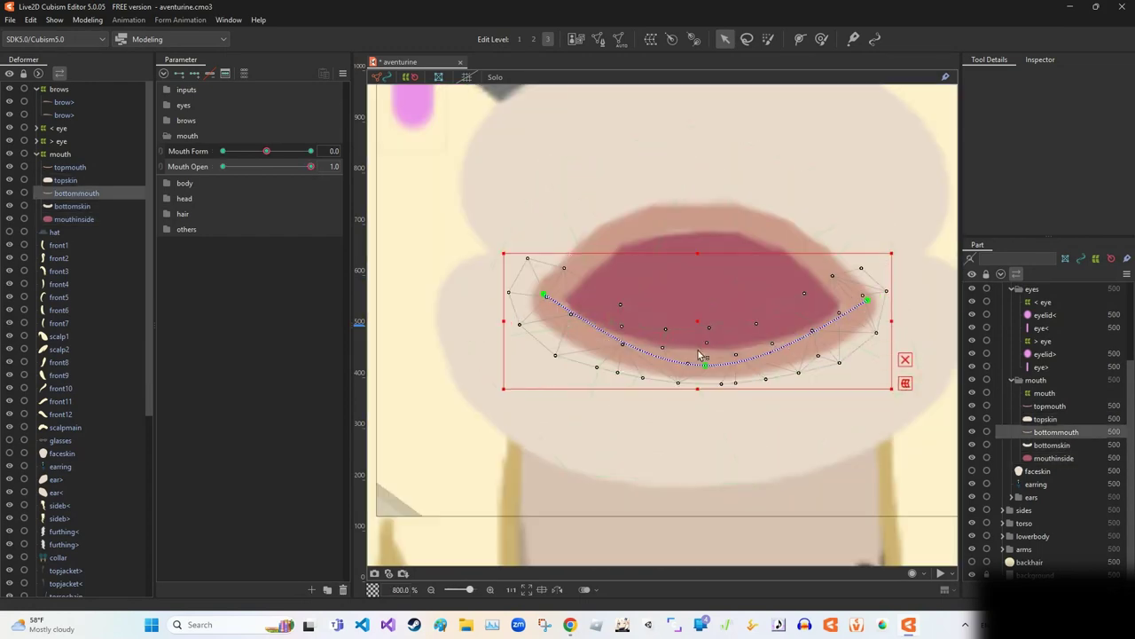
pyautogui.click(621, 346)
pyautogui.moveTo(590, 355); pyautogui.dragTo(709, 226)
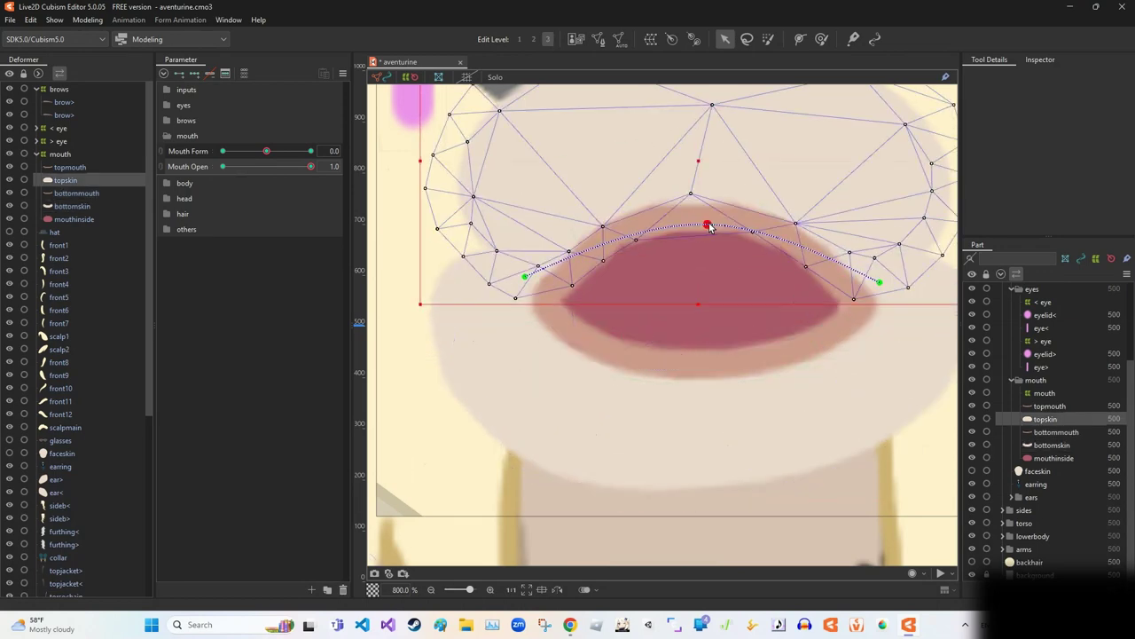
# Step: Test Mouth Form briefly, then fine-tune the ends of topmouth and the curve of bottomskin at Mouth Form 0.0
pyautogui.scroll(-4, 709, 226)
pyautogui.moveTo(267, 151); pyautogui.dragTo(254, 151)
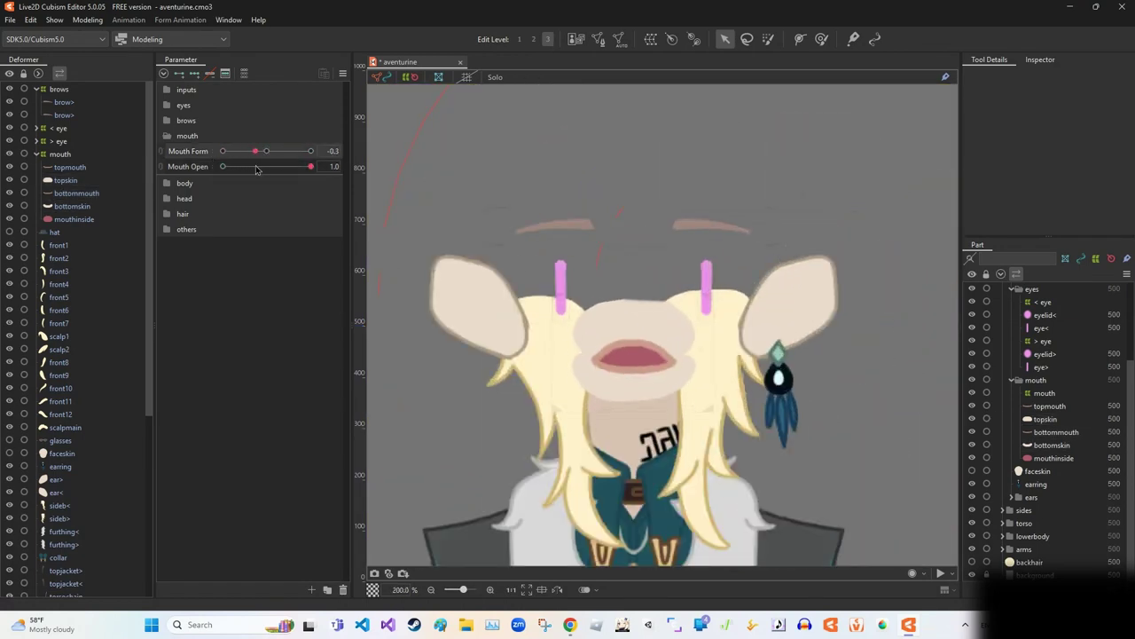
pyautogui.click(69, 167)
pyautogui.scroll(4, 656, 364)
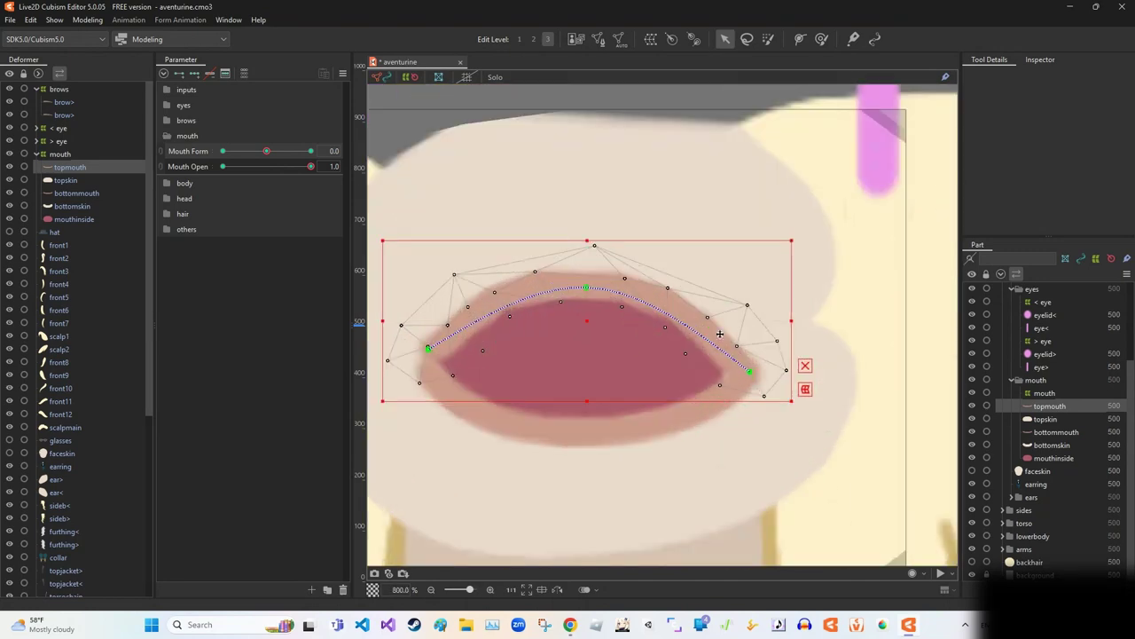
pyautogui.click(493, 406)
pyautogui.scroll(-5, 753, 367)
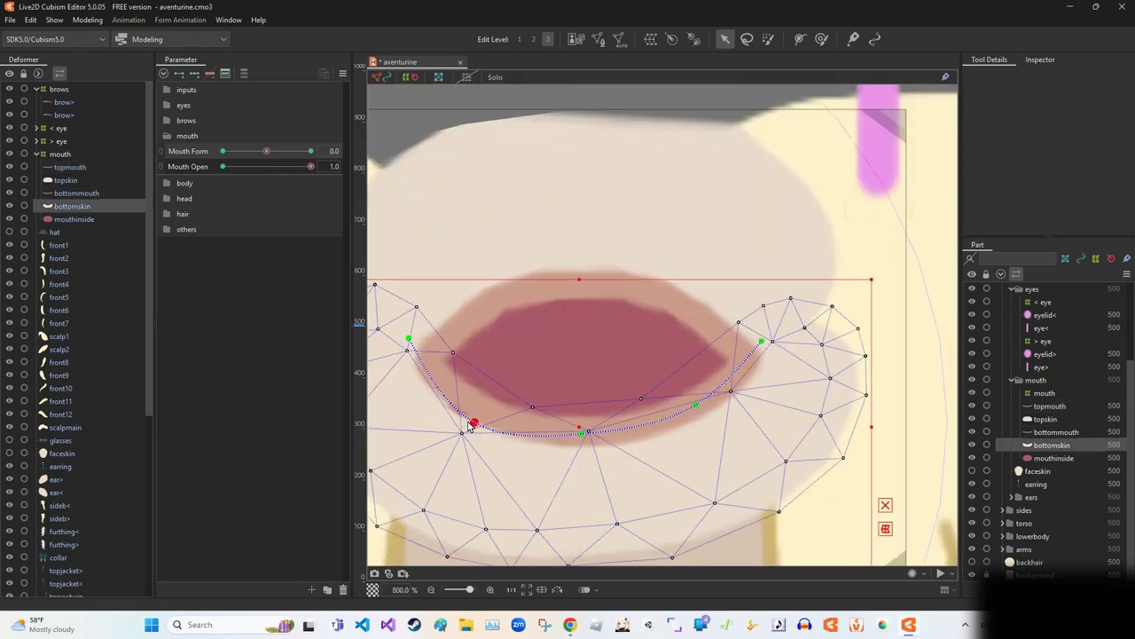
pyautogui.scroll(1, 674, 372)
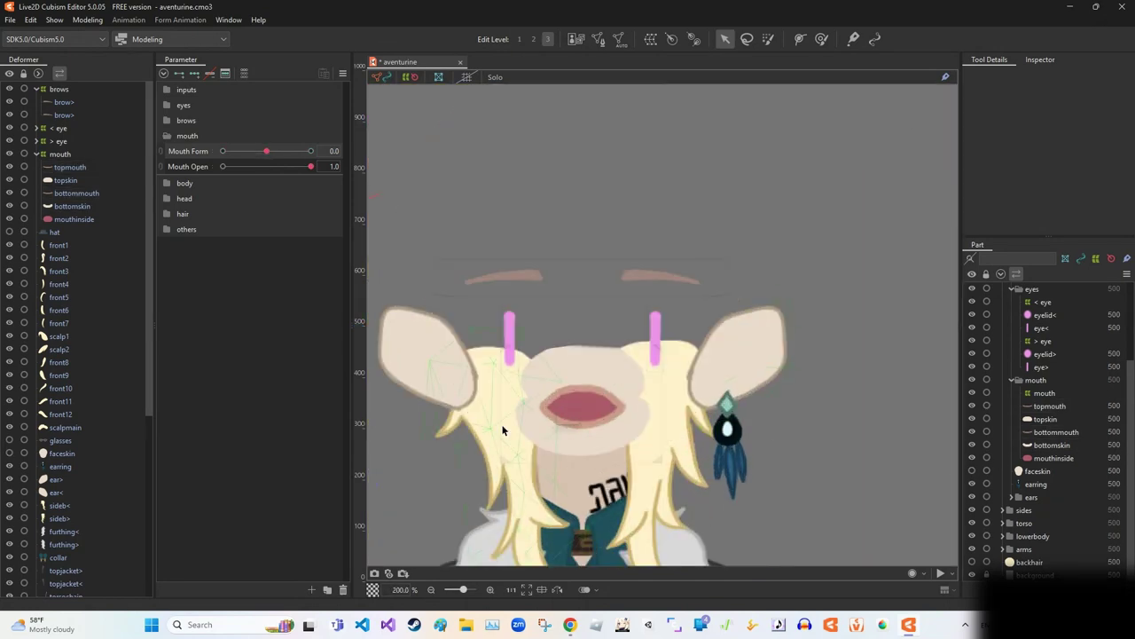
# Step: Try raising topmouth and topskin together at Mouth Form -1.0 and Mouth Open 1.0
pyautogui.moveTo(266, 151); pyautogui.dragTo(222, 150)
pyautogui.click(585, 362)
pyautogui.scroll(4, 569, 335)
pyautogui.hotkey('ctrl', 'z')
pyautogui.hotkey('ctrl', 'z')
pyautogui.hotkey('ctrl', 'z')
pyautogui.hotkey('ctrl', 'z')
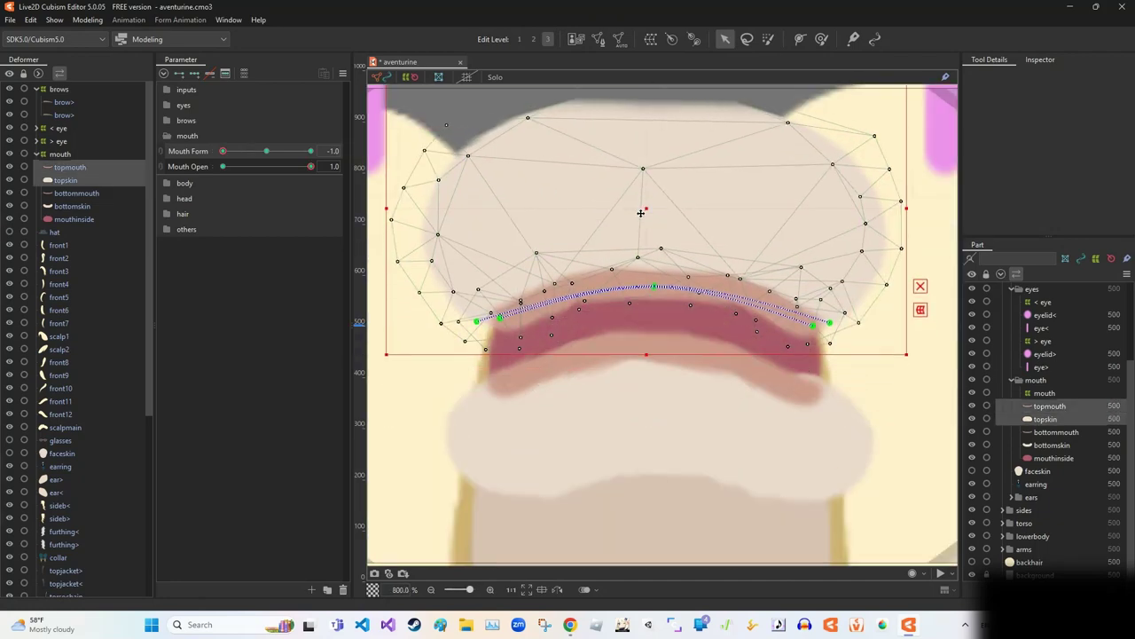
pyautogui.hotkey('ctrl', 'z')
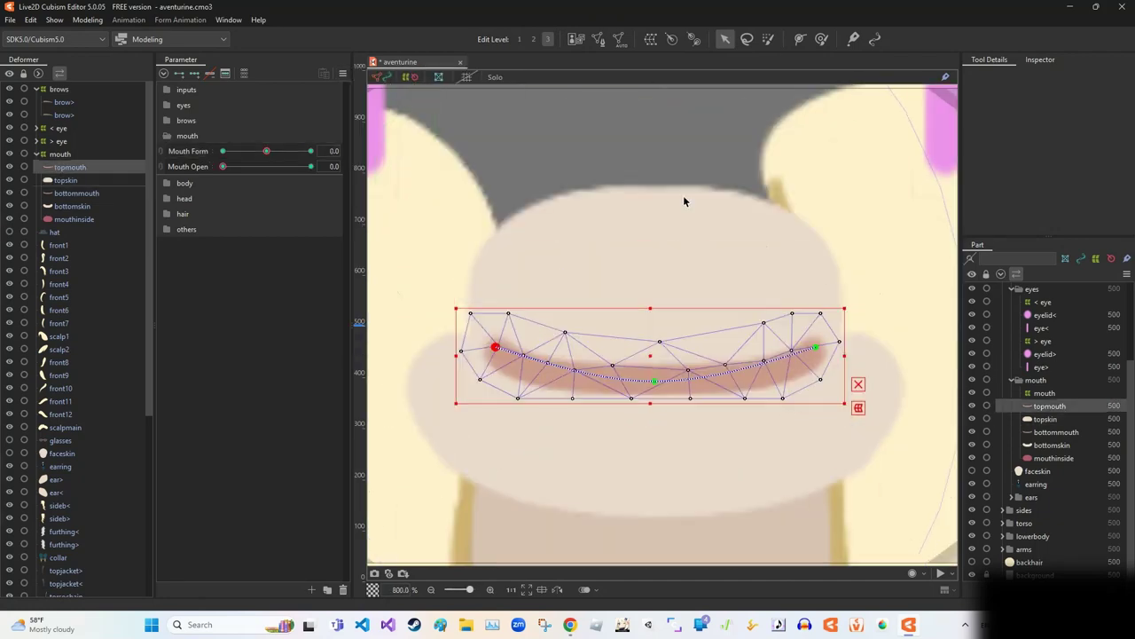
# Step: Add extra vertices along and above the topmouth line in Mesh Edit and apply the mesh
pyautogui.doubleClick(577, 325)
pyautogui.scroll(2, 630, 368)
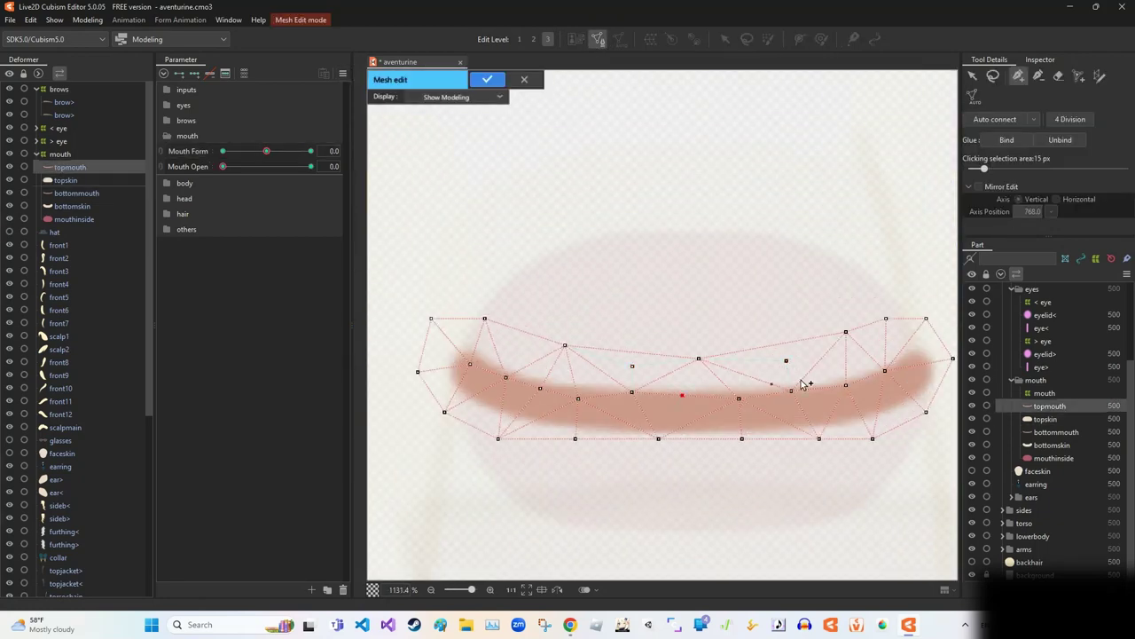
pyautogui.press('Escape')
pyautogui.hotkey('ctrl', 'z')
pyautogui.hotkey('ctrl', 'z')
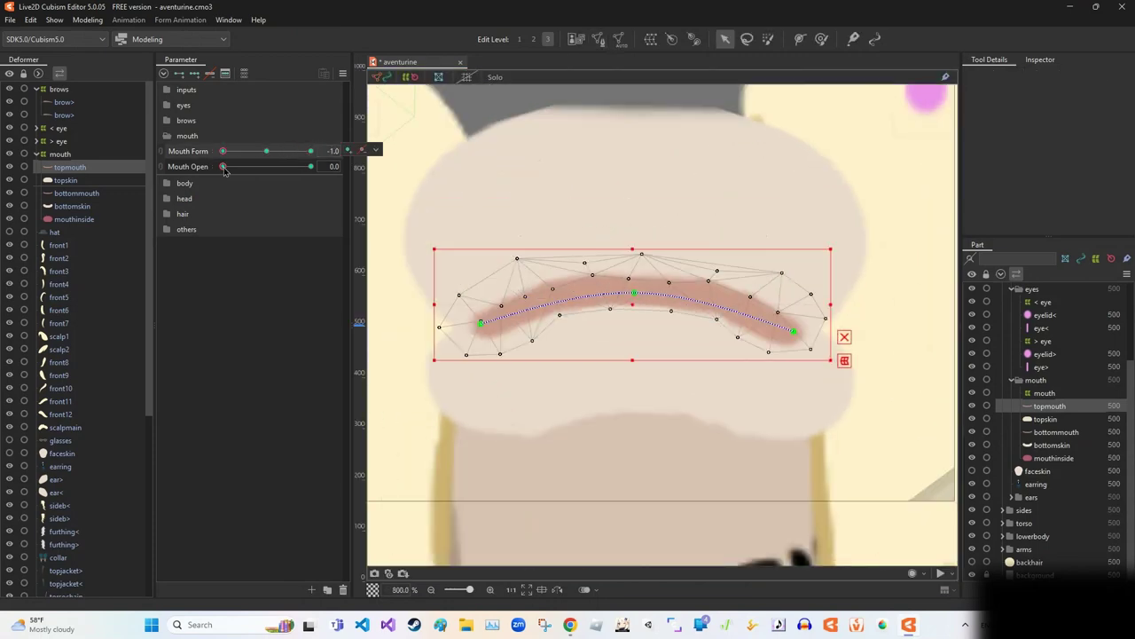
# Step: Arch topmouth upward and bow bottommouth downward into an open frown at Mouth Form -1.0 and Mouth Open 1.0
pyautogui.scroll(-2, 575, 213)
pyautogui.click(614, 368)
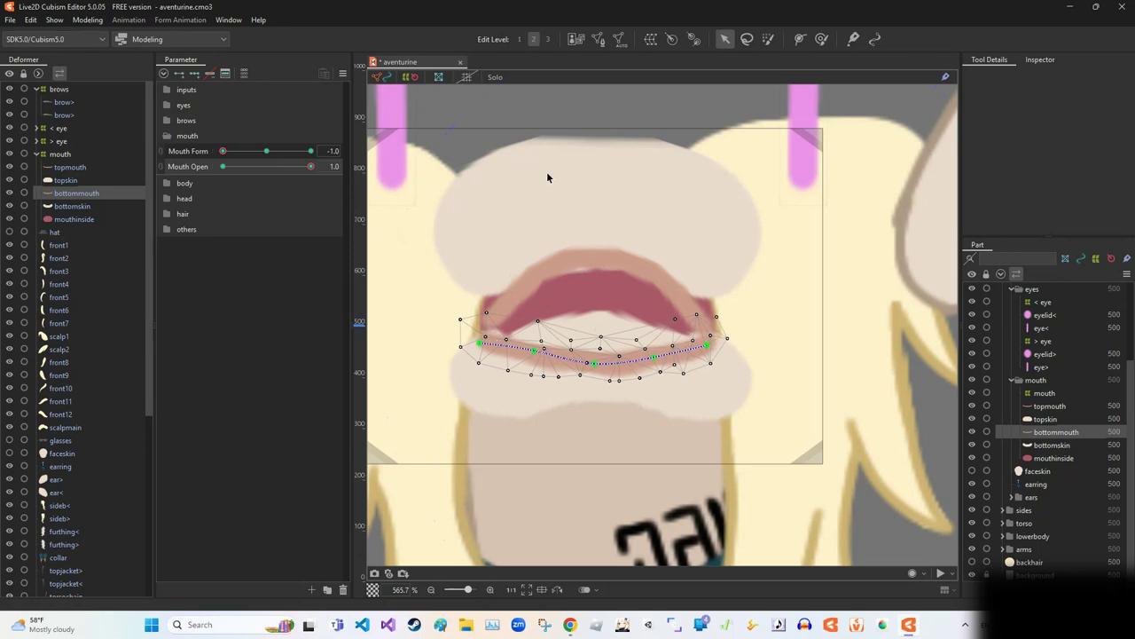
pyautogui.scroll(3, 572, 371)
pyautogui.scroll(-2, 609, 405)
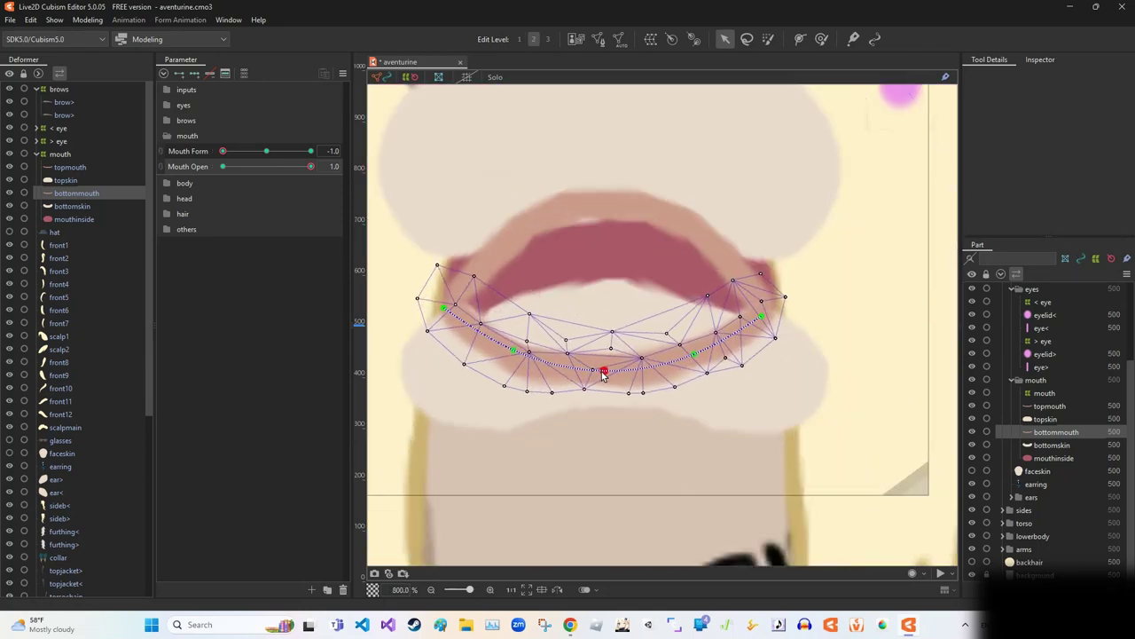
# Step: Smooth the curve and surrounding vertices of bottommouth with the Deform Brush at Mouth Form -1.0 and Mouth Open 1.0
pyautogui.scroll(2, 603, 371)
pyautogui.press('w')
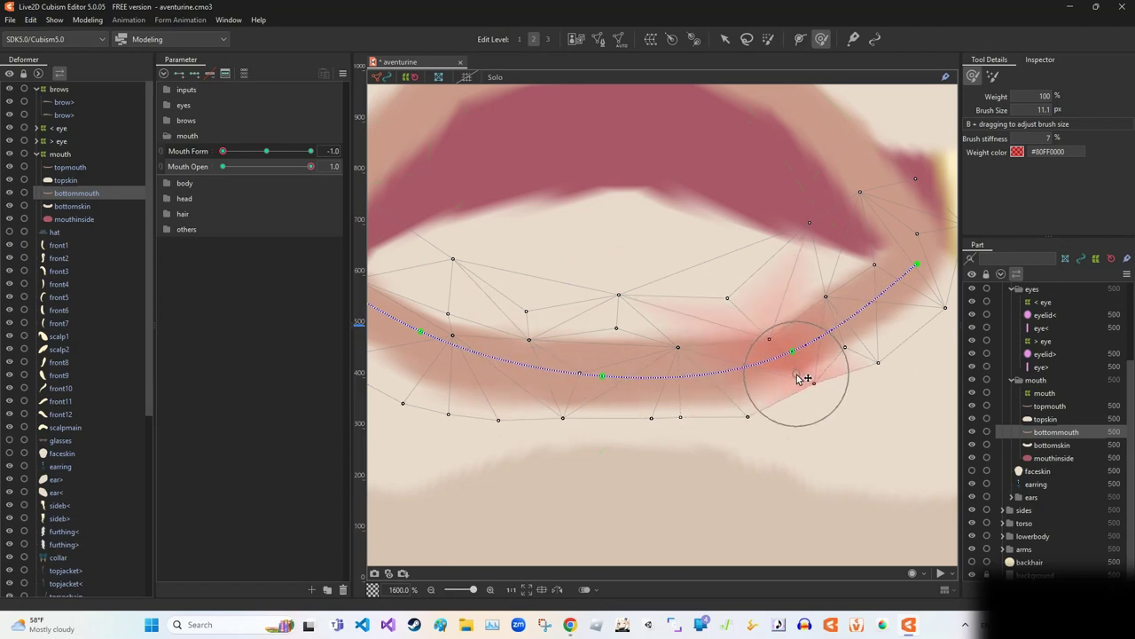
pyautogui.scroll(1, 502, 384)
pyautogui.scroll(-3, 745, 405)
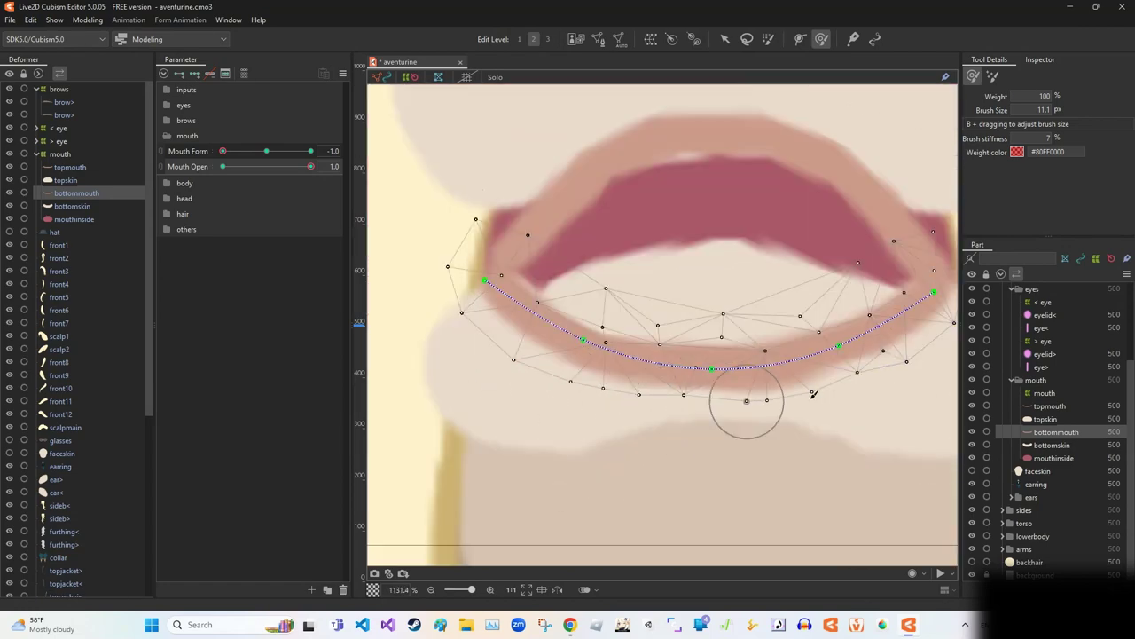
pyautogui.scroll(2, 667, 411)
pyautogui.scroll(-6, 667, 411)
pyautogui.scroll(3, 786, 400)
pyautogui.scroll(-2, 786, 400)
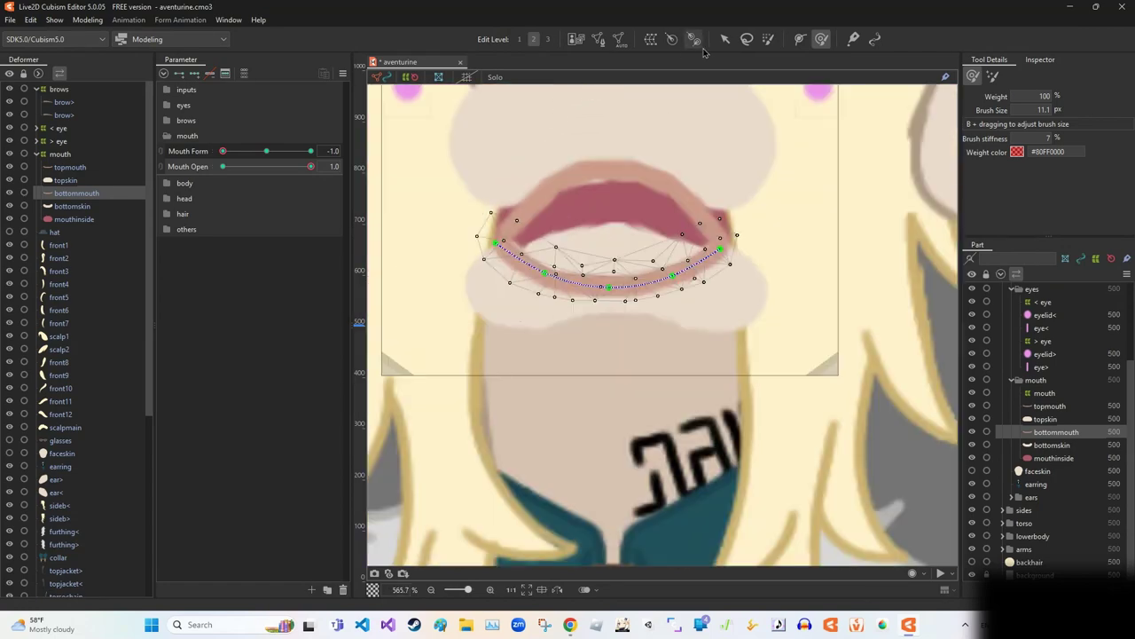
# Step: Fit topskin to the raised arch of topmouth at Mouth Form -1.0 and Mouth Open 1.0, using edit level 3
pyautogui.press('v')
pyautogui.click(563, 286)
pyautogui.scroll(6, 563, 286)
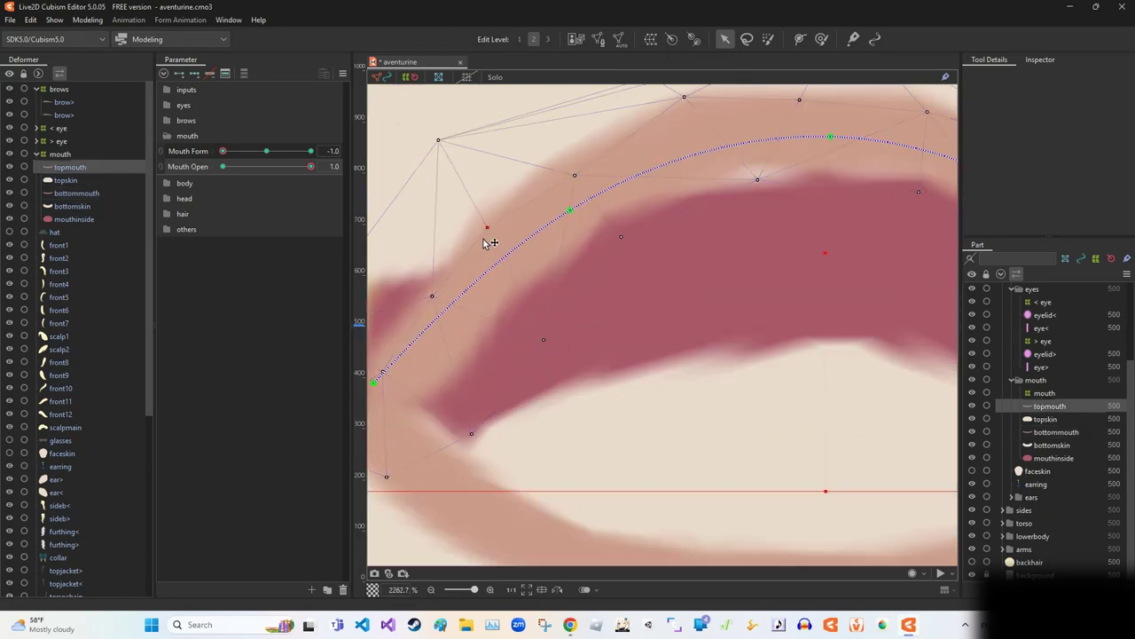
pyautogui.scroll(-5, 431, 298)
pyautogui.click(431, 299)
pyautogui.scroll(2, 467, 216)
pyautogui.press('3')
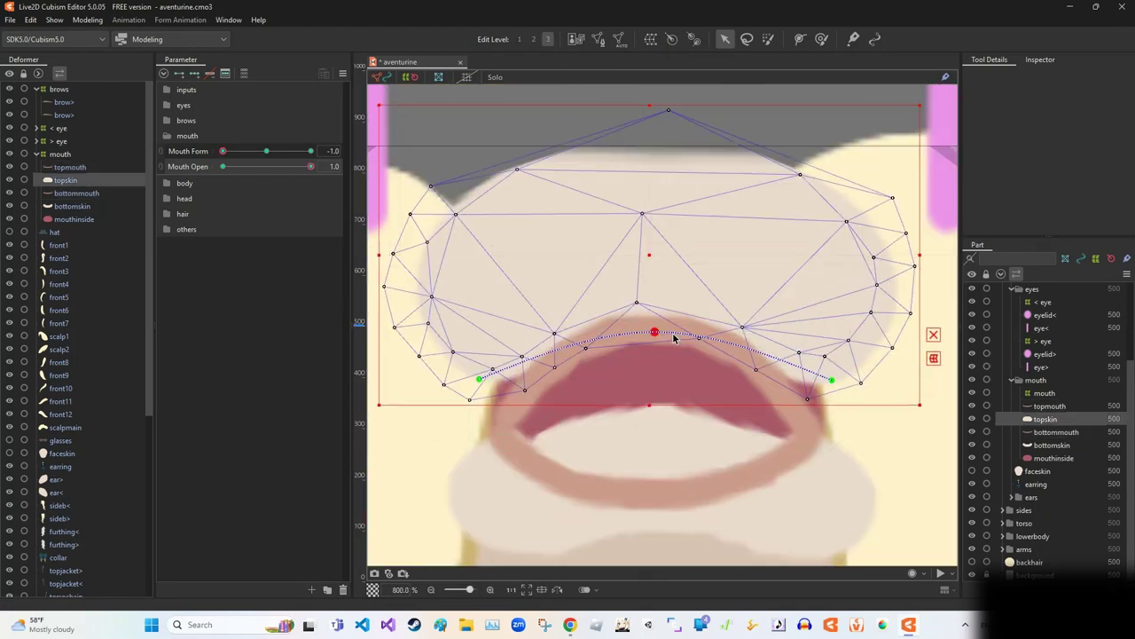
# Step: Bow bottomskin downward so it follows the lower edge of bottommouth in the open frown
pyautogui.click(476, 458)
pyautogui.moveTo(657, 411); pyautogui.dragTo(646, 488)
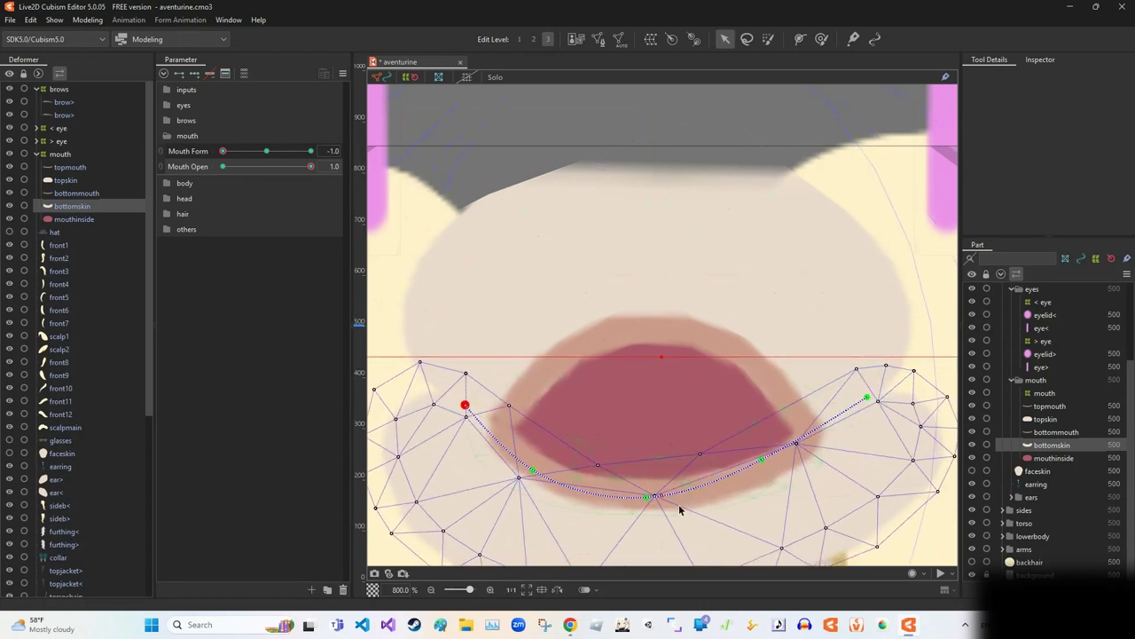
pyautogui.click(493, 415)
pyautogui.scroll(-4, 653, 332)
pyautogui.scroll(-1, 654, 332)
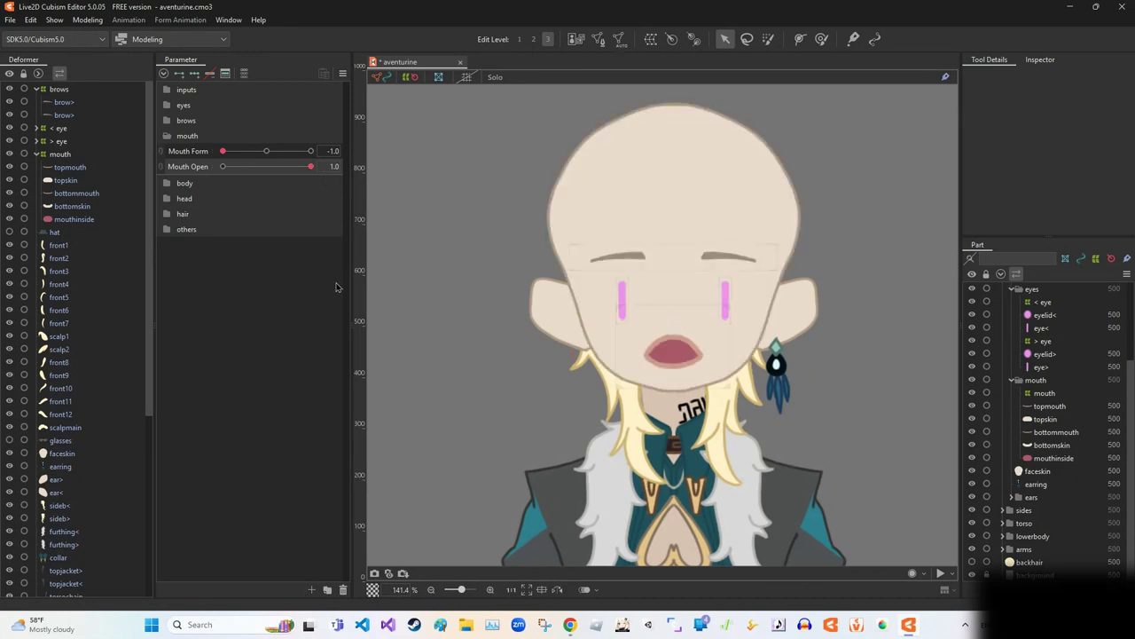
# Step: Lower the mouth corners and flatten bottommouth in the open frown at Mouth Form -1.0 and Mouth Open 1.0
pyautogui.scroll(4, 667, 372)
pyautogui.click(781, 320)
pyautogui.moveTo(799, 324); pyautogui.dragTo(788, 358)
pyautogui.click(582, 358)
# Step: Even out the corners and lower edge of bottommouth with the Deform Brush at size 17.2 px
pyautogui.press('b')
pyautogui.scroll(2, 662, 387)
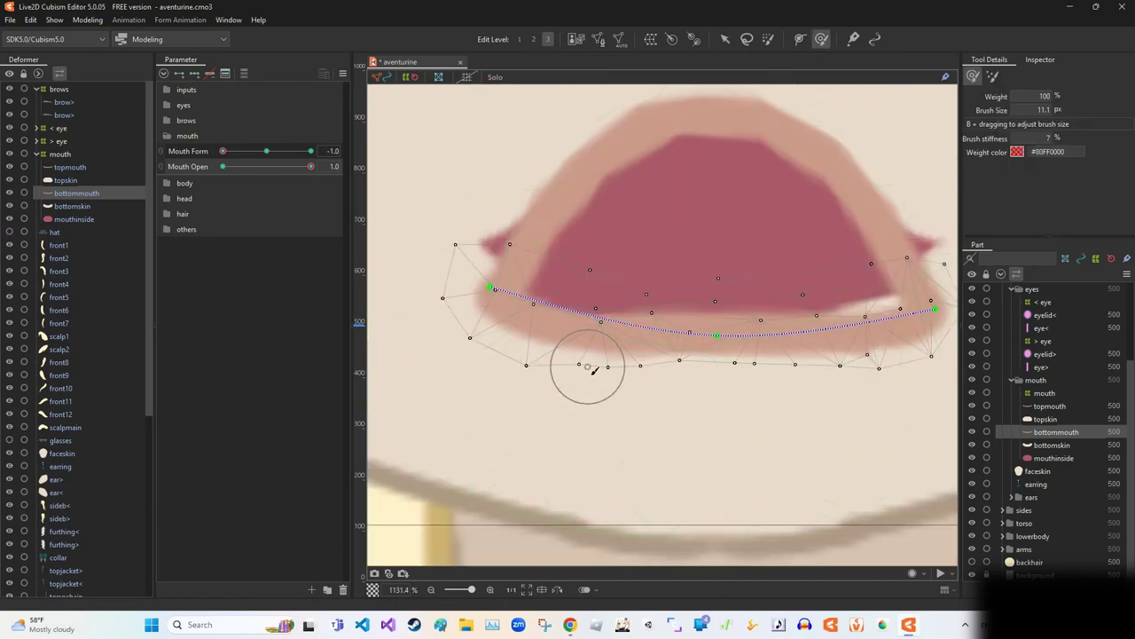
pyautogui.moveTo(575, 352); pyautogui.dragTo(581, 354)
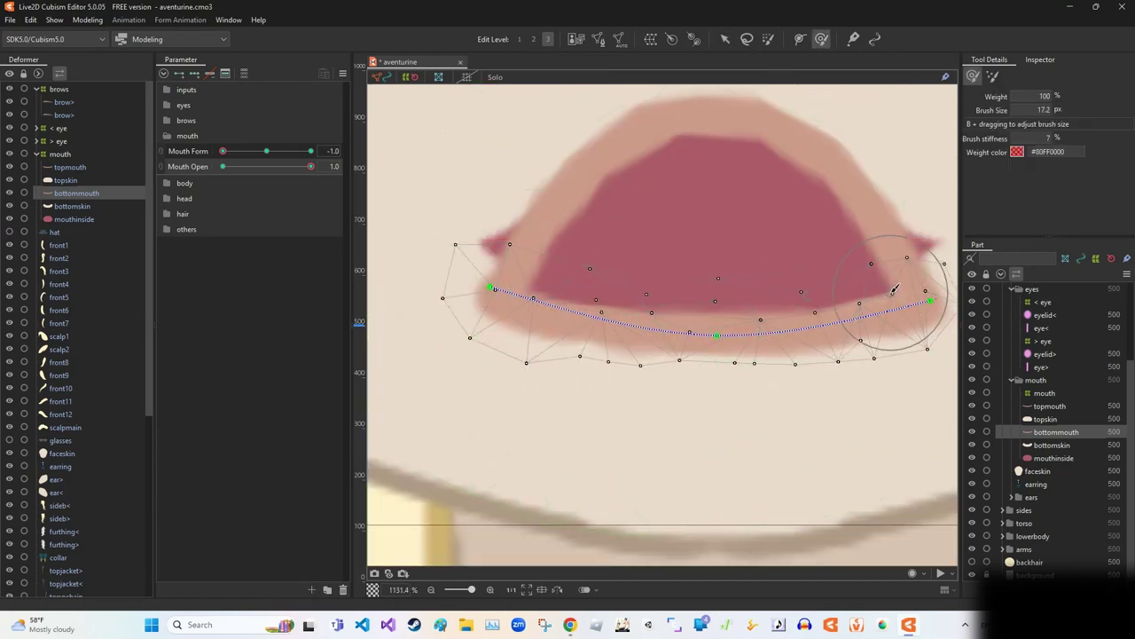
pyautogui.scroll(-2, 894, 288)
pyautogui.press('v')
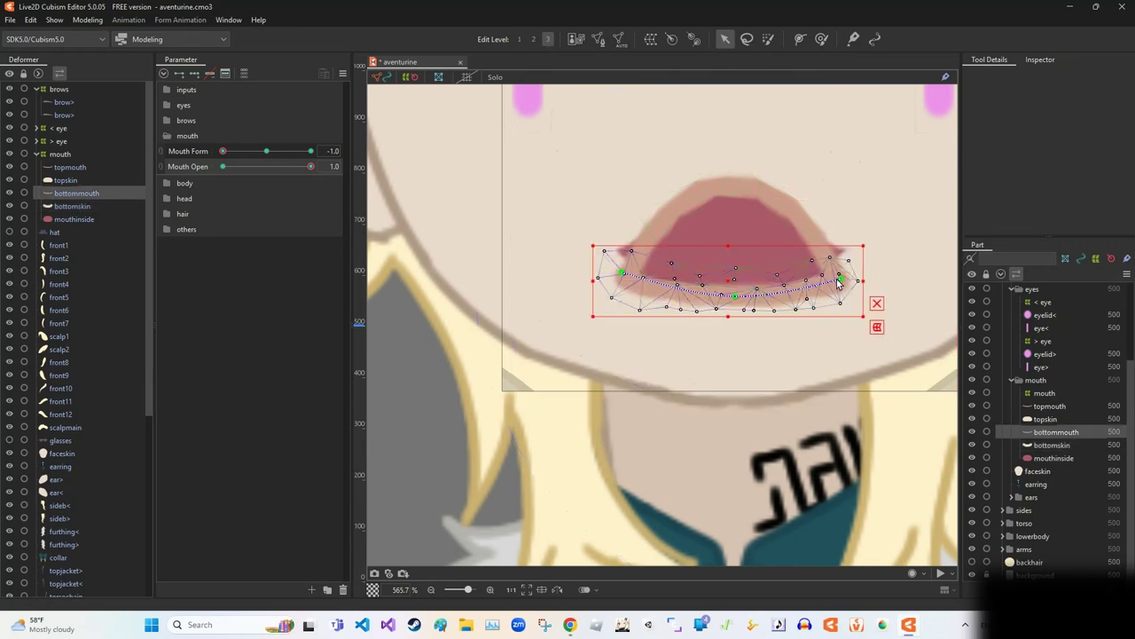
# Step: Fine-tune the end points and lower vertices of bottommouth so it joins topmouth cleanly in the open frown
pyautogui.click(838, 282)
pyautogui.scroll(-5, 710, 231)
pyautogui.scroll(4, 711, 232)
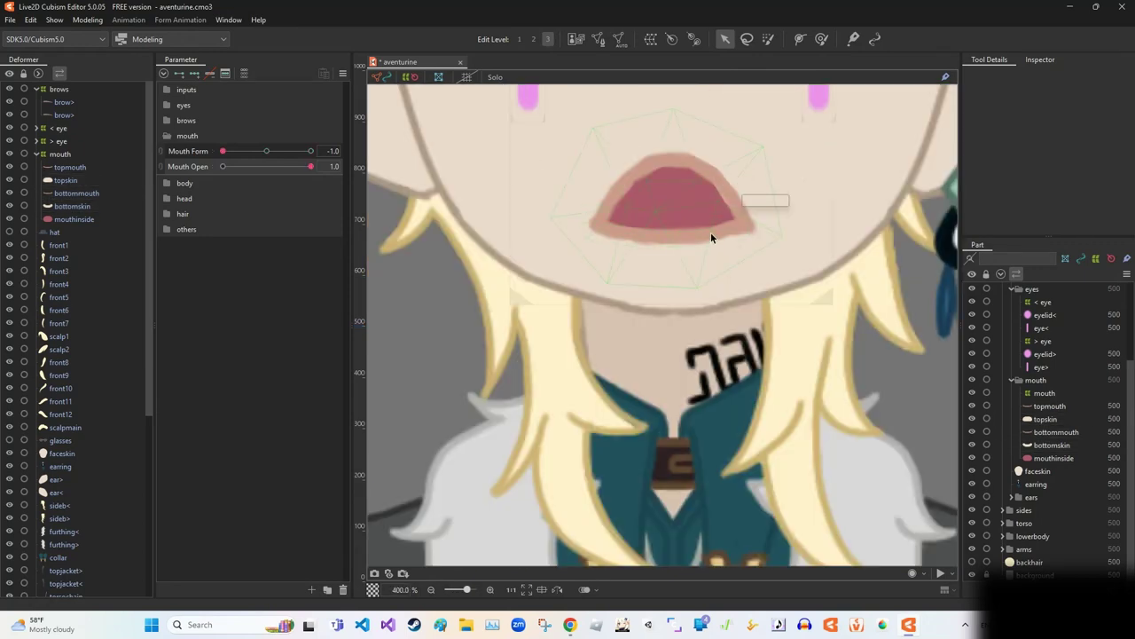
pyautogui.click(711, 232)
pyautogui.scroll(3, 710, 232)
pyautogui.scroll(-5, 749, 295)
pyautogui.scroll(4, 749, 295)
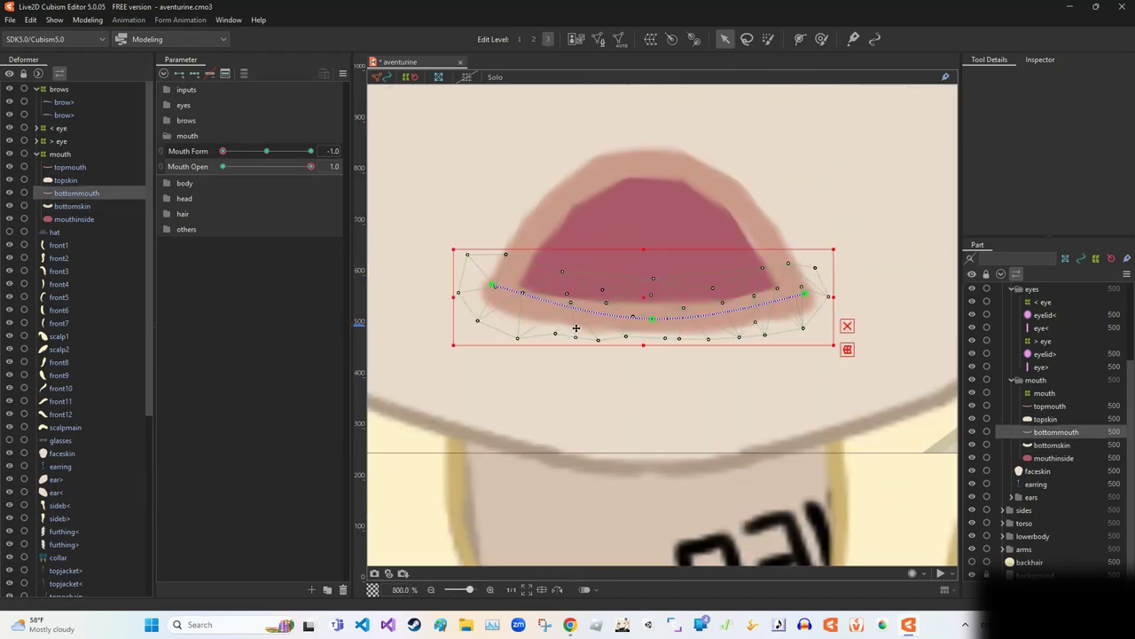
pyautogui.scroll(1, 575, 328)
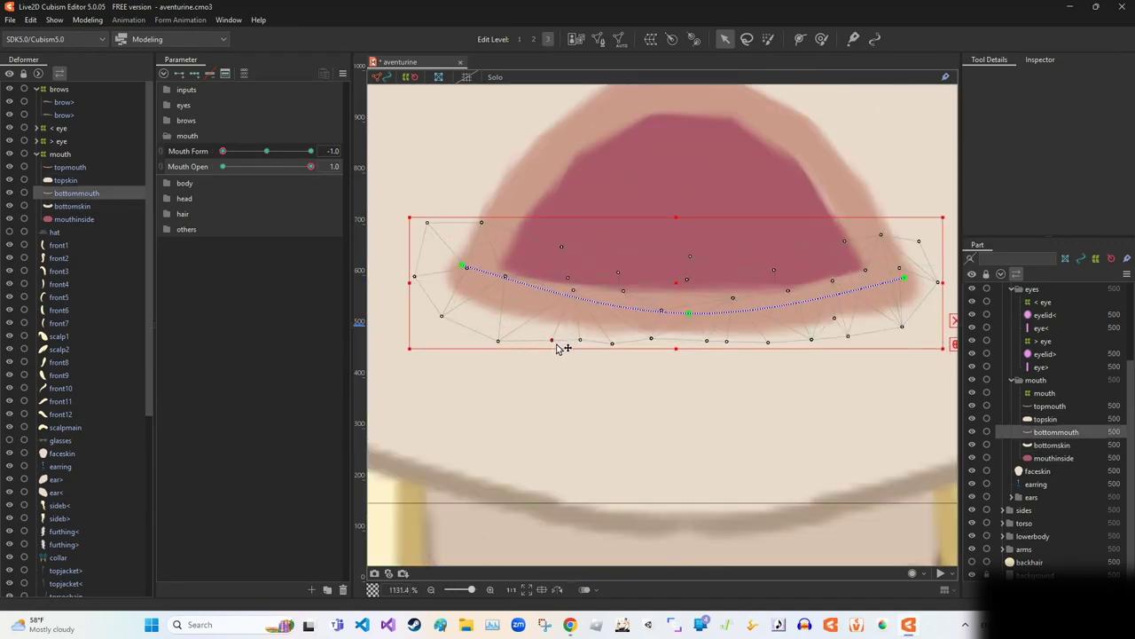
# Step: Preview the frown on the whole character, and combine the Mouth Form and Mouth Open parameters into one grid
pyautogui.click(849, 209)
pyautogui.scroll(-11, 891, 136)
pyautogui.scroll(3, 610, 284)
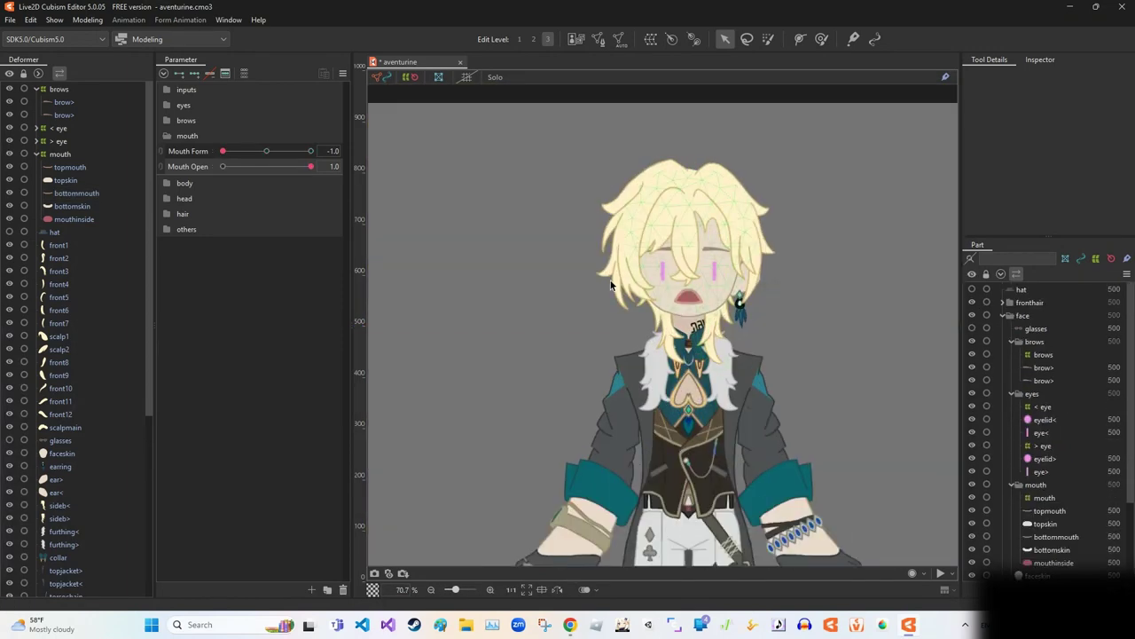
pyautogui.scroll(-3, 1093, 499)
pyautogui.scroll(1, 832, 406)
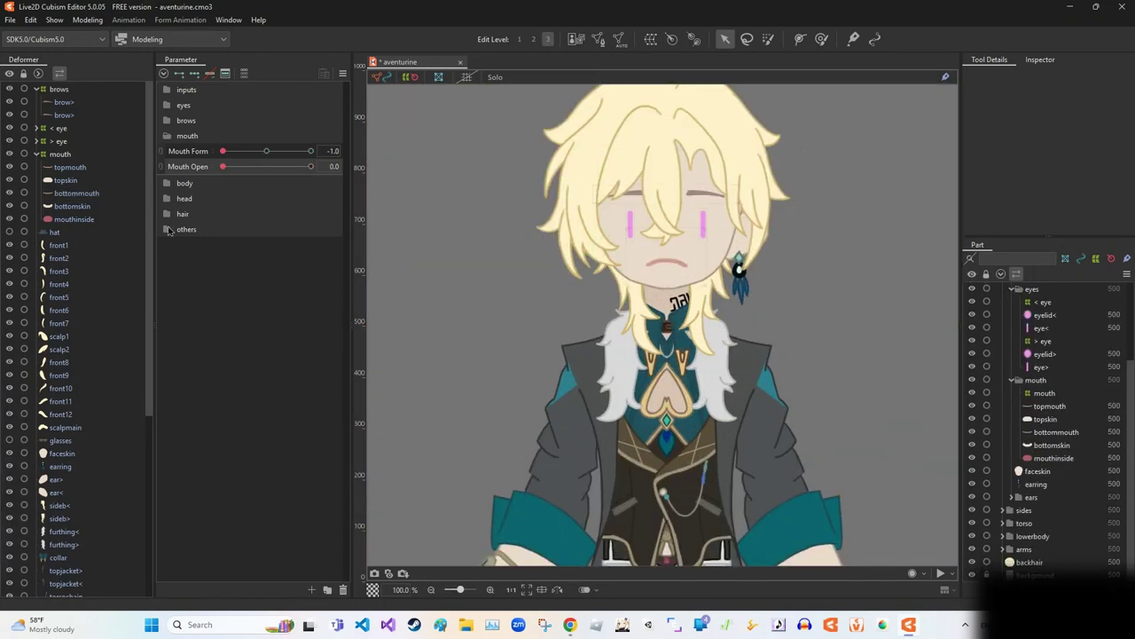
pyautogui.click(309, 193)
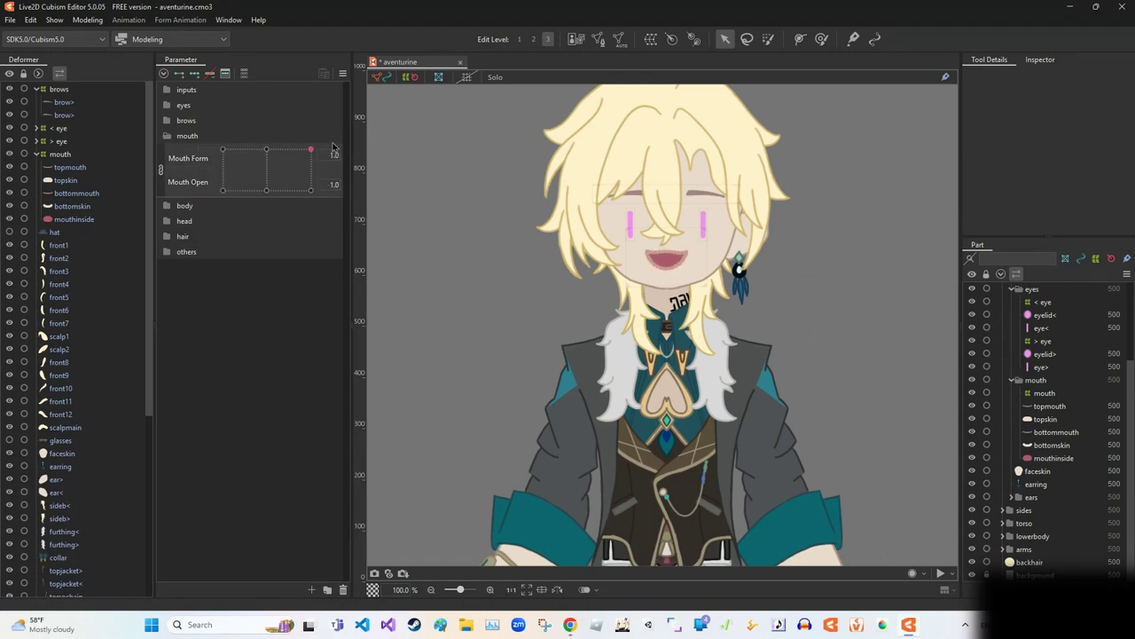
# Step: Resize and shift topmouth, topskin, bottommouth and bottomskin together at Mouth Form 1.0 and Mouth Open 1.0, comparing them with Mouth Form 0.0
pyautogui.scroll(5, 664, 287)
pyautogui.click(664, 286)
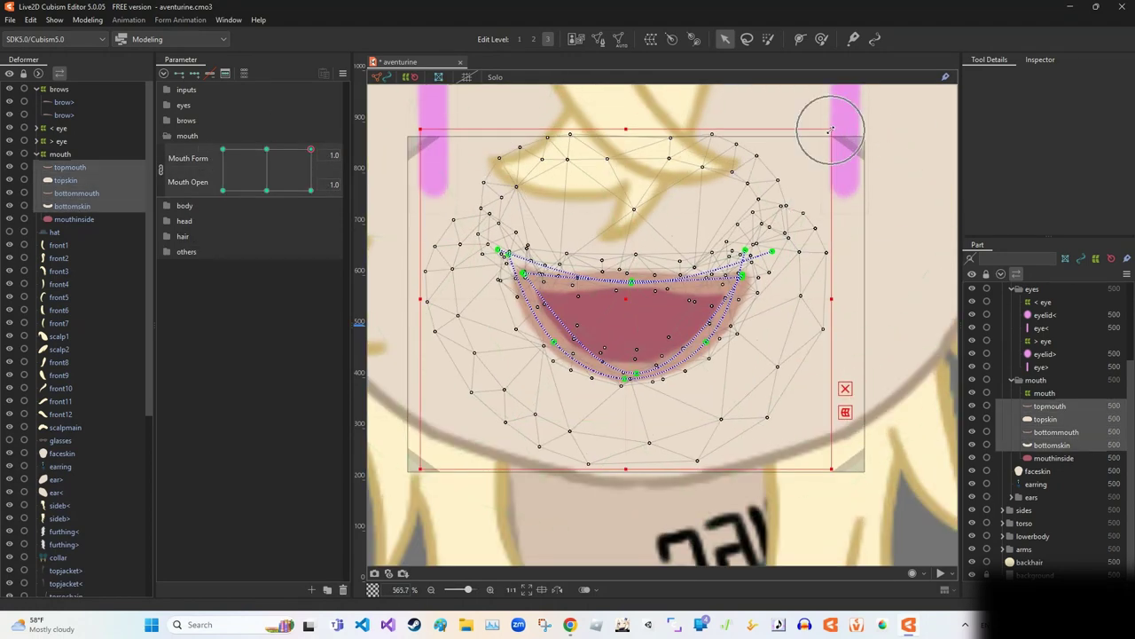
pyautogui.moveTo(832, 130); pyautogui.dragTo(836, 128)
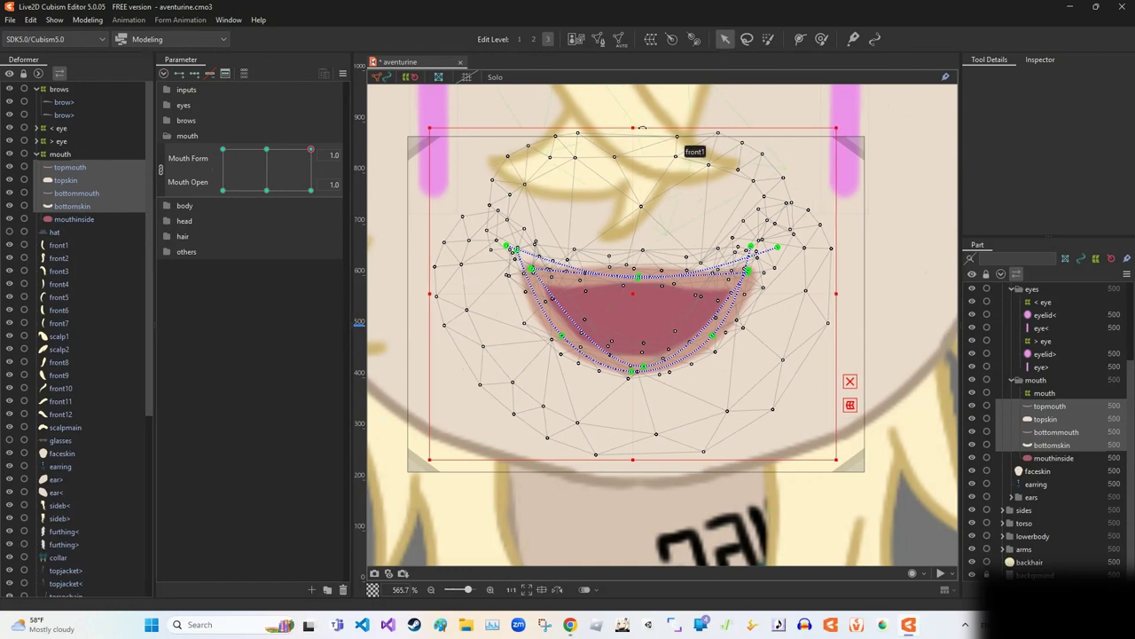
pyautogui.click(268, 148)
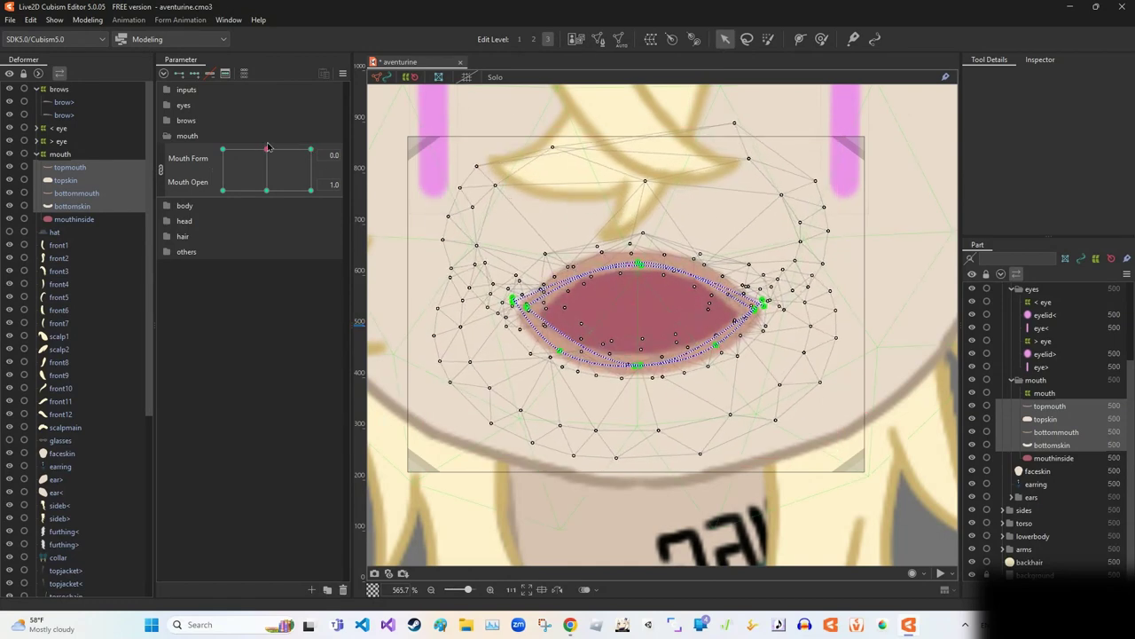
pyautogui.click(311, 148)
pyautogui.click(431, 195)
pyautogui.scroll(-1, 431, 195)
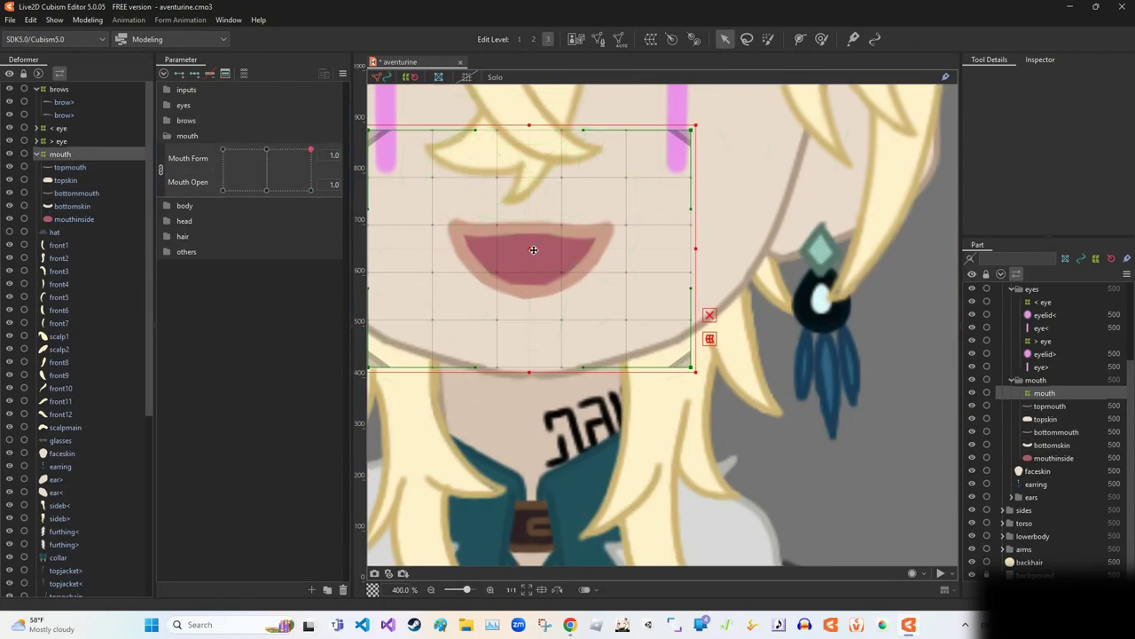
# Step: Separate the mouth parameters and adjust bottomskin with the Deform Brush at size 51.7 px at Mouth Form -1.0 and Mouth Open 1.0
pyautogui.click(223, 148)
pyautogui.scroll(-1, 518, 277)
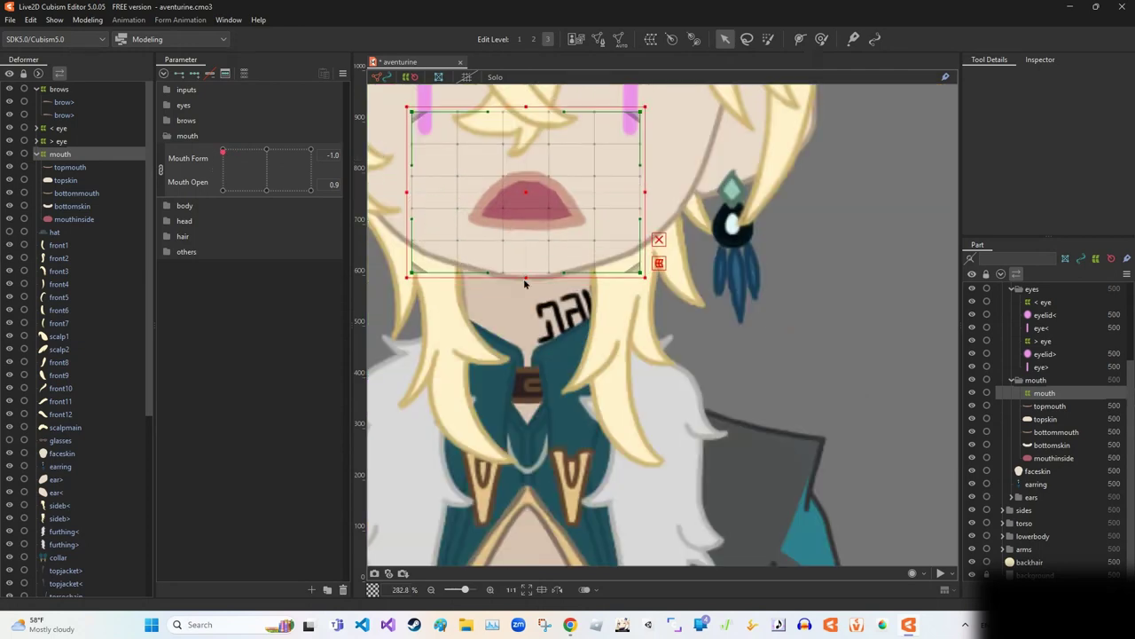
pyautogui.click(523, 278)
pyautogui.scroll(-1, 597, 271)
pyautogui.click(161, 169)
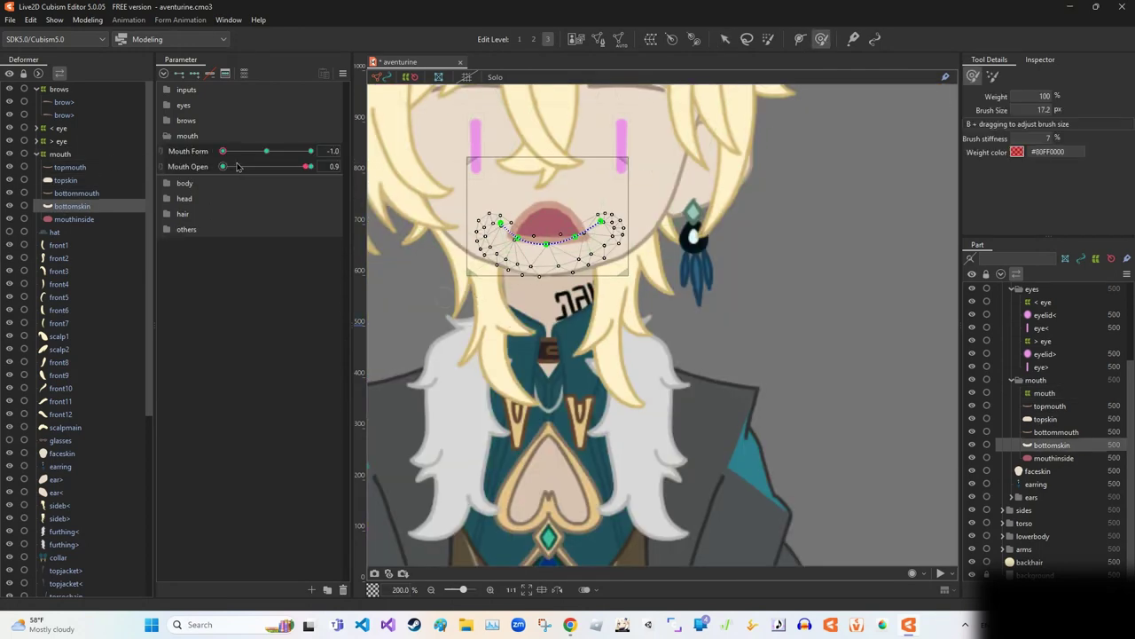
pyautogui.moveTo(301, 166); pyautogui.dragTo(310, 166)
pyautogui.scroll(2, 501, 225)
pyautogui.moveTo(492, 220); pyautogui.dragTo(505, 227)
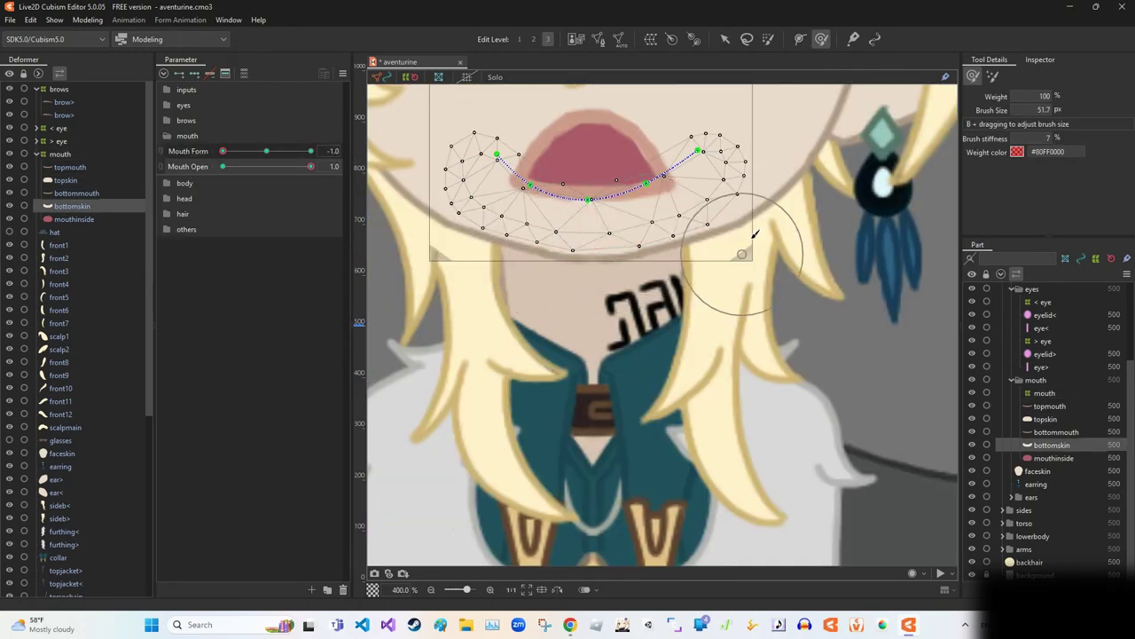
# Step: Test the neutral and frown forms with the mouth open and closed, and recombine the two mouth parameters
pyautogui.moveTo(223, 151); pyautogui.dragTo(264, 158)
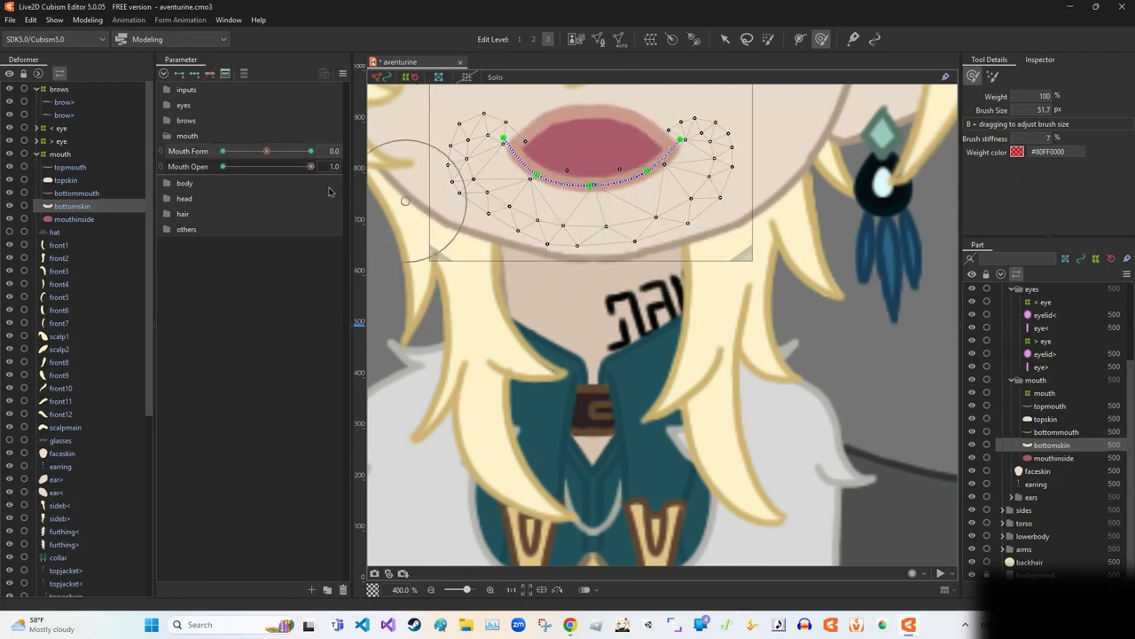
pyautogui.moveTo(310, 167); pyautogui.dragTo(223, 169)
pyautogui.hotkey('ctrl', '0')
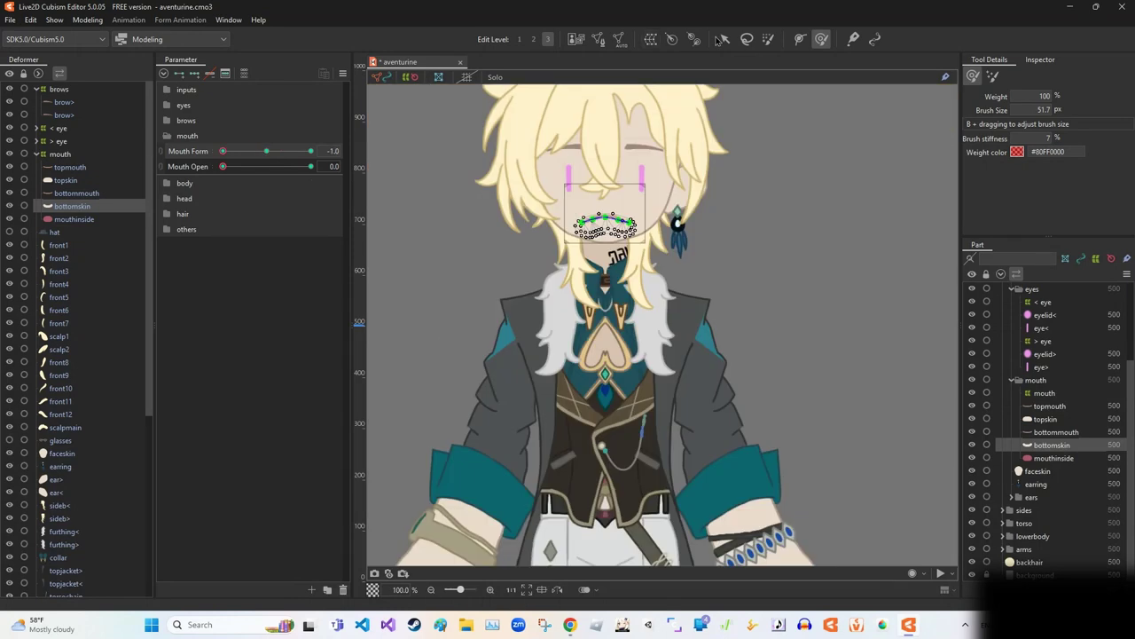
pyautogui.press('Escape')
pyautogui.scroll(5, 484, 419)
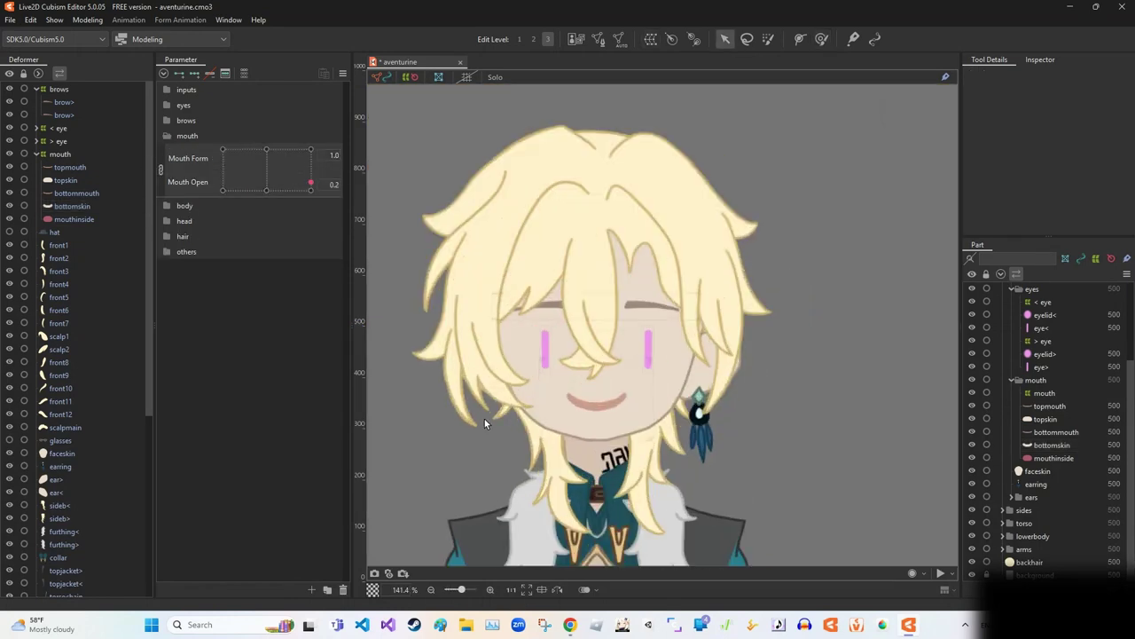
# Step: Preview the mouth motion in Physics Settings with the Posing pattern, checking the cursor tracking and random pose settings
pyautogui.click(87, 19)
pyautogui.click(101, 266)
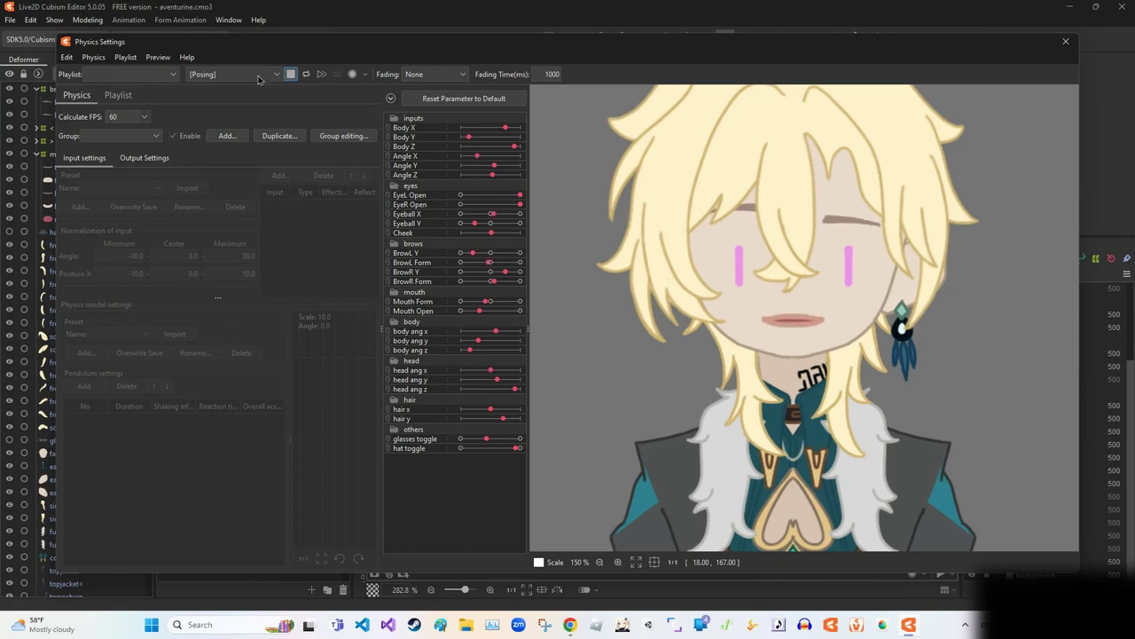
pyautogui.click(158, 56)
pyautogui.click(204, 136)
pyautogui.click(589, 447)
pyautogui.click(158, 57)
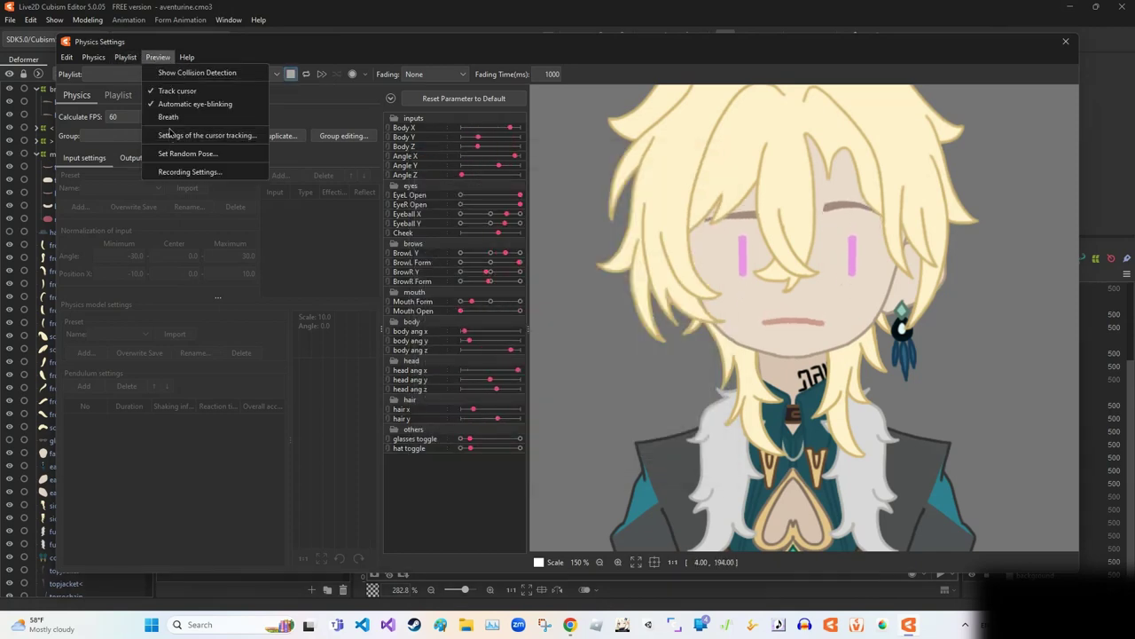
pyautogui.click(212, 152)
pyautogui.click(668, 107)
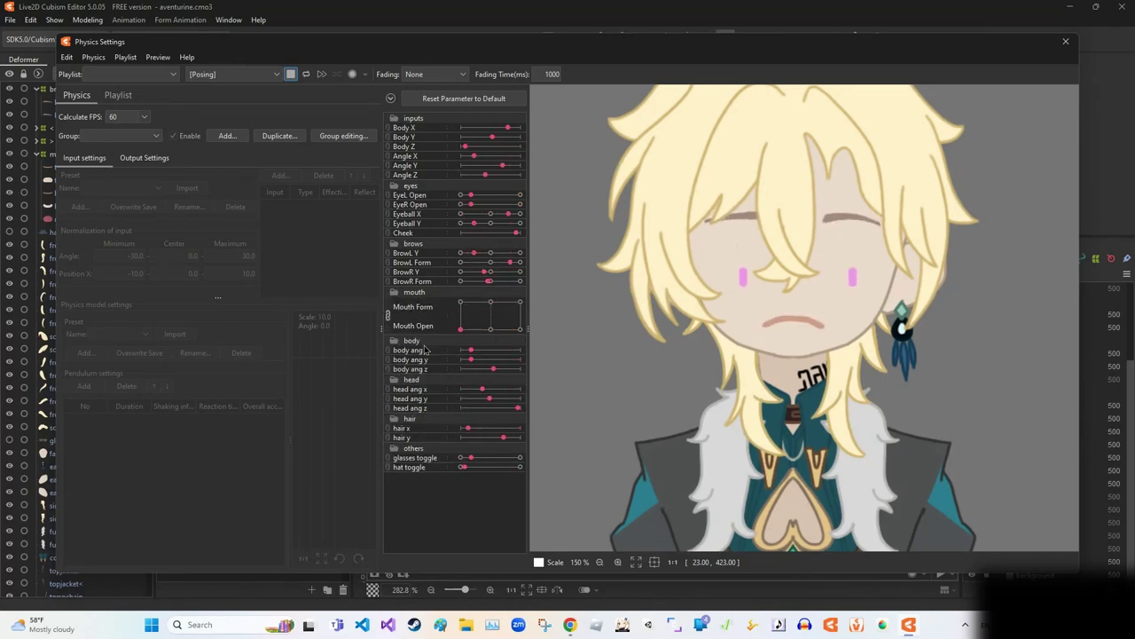
pyautogui.click(1065, 40)
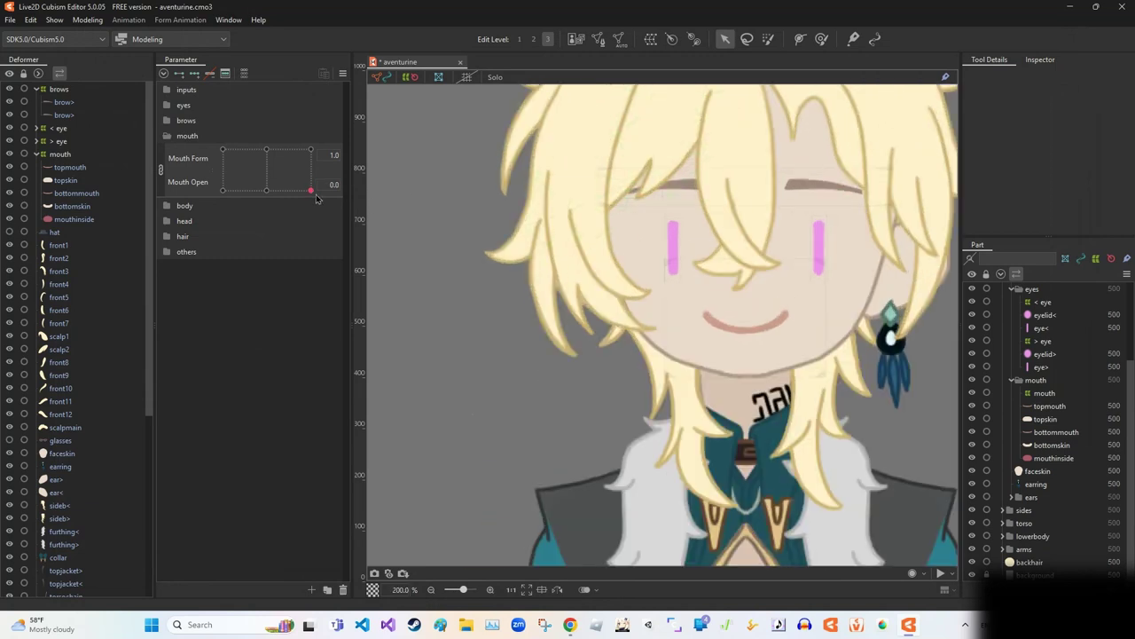
# Step: Inspect topmouth at Mouth Form -1.0 and Mouth Open 1.0, and replay the Posing preview in Physics Settings
pyautogui.scroll(3, 798, 306)
pyautogui.click(786, 315)
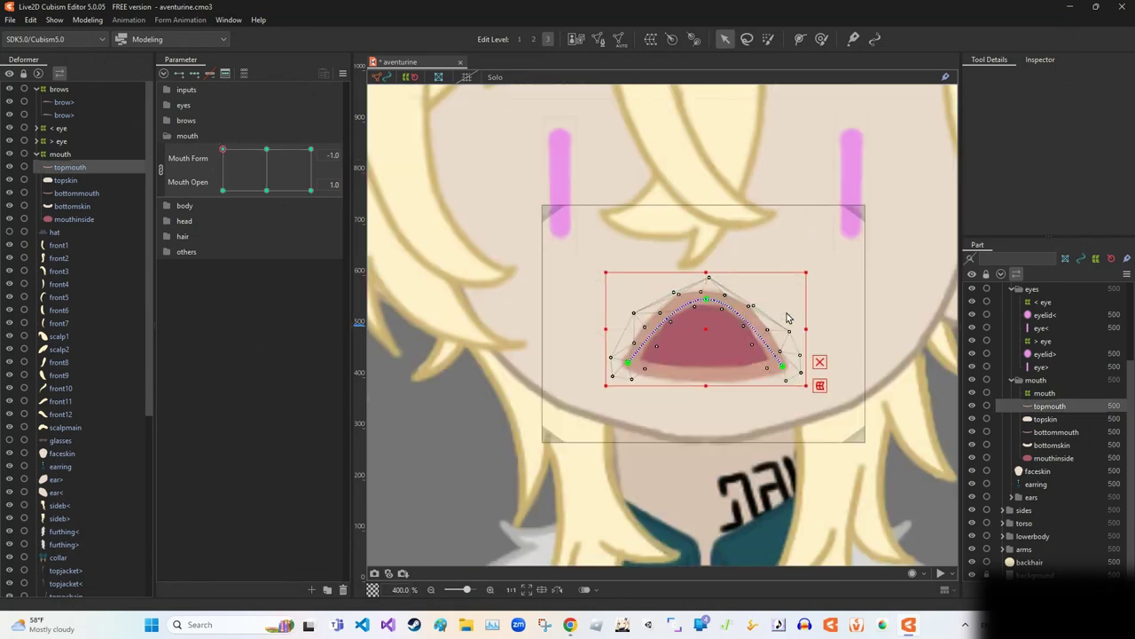
pyautogui.click(707, 215)
pyautogui.moveTo(224, 151); pyautogui.dragTo(351, 156)
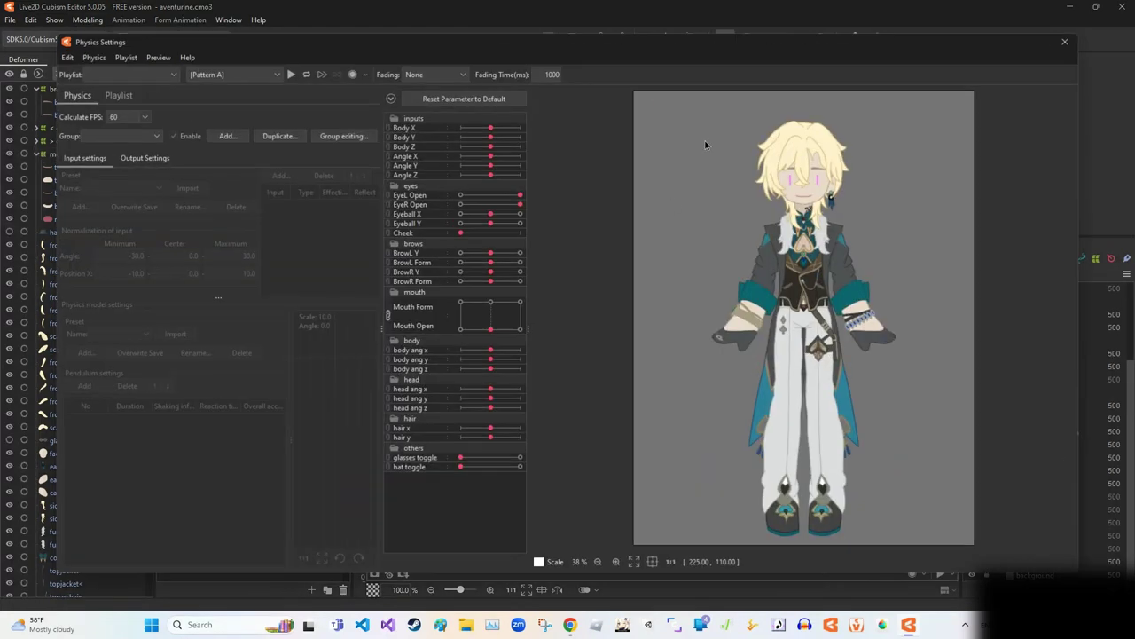
pyautogui.click(224, 75)
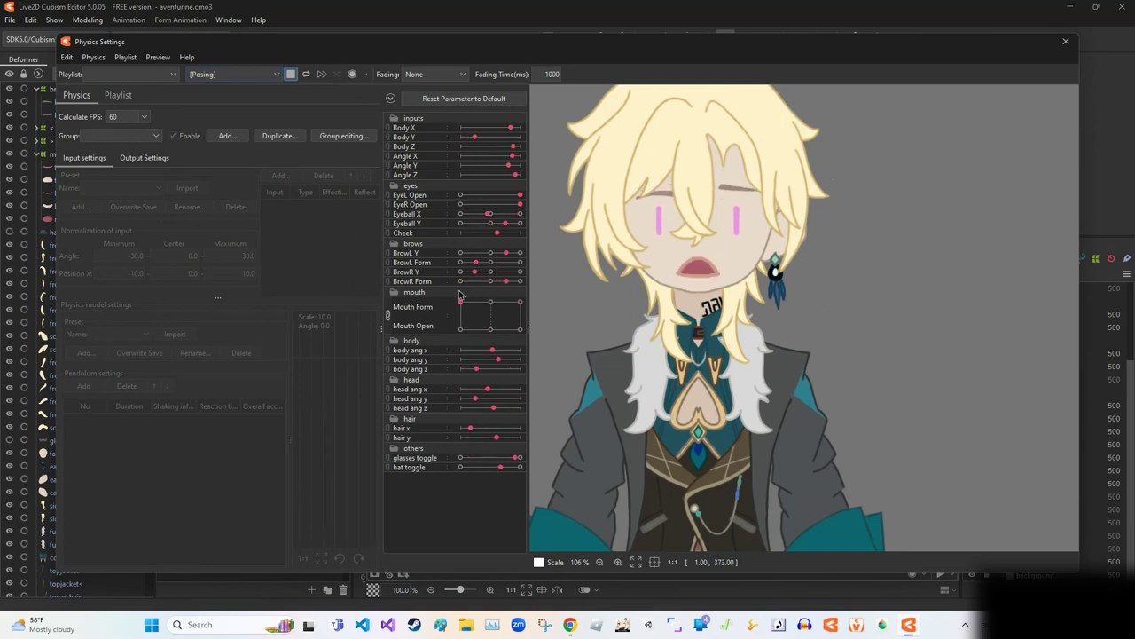
pyautogui.click(1066, 42)
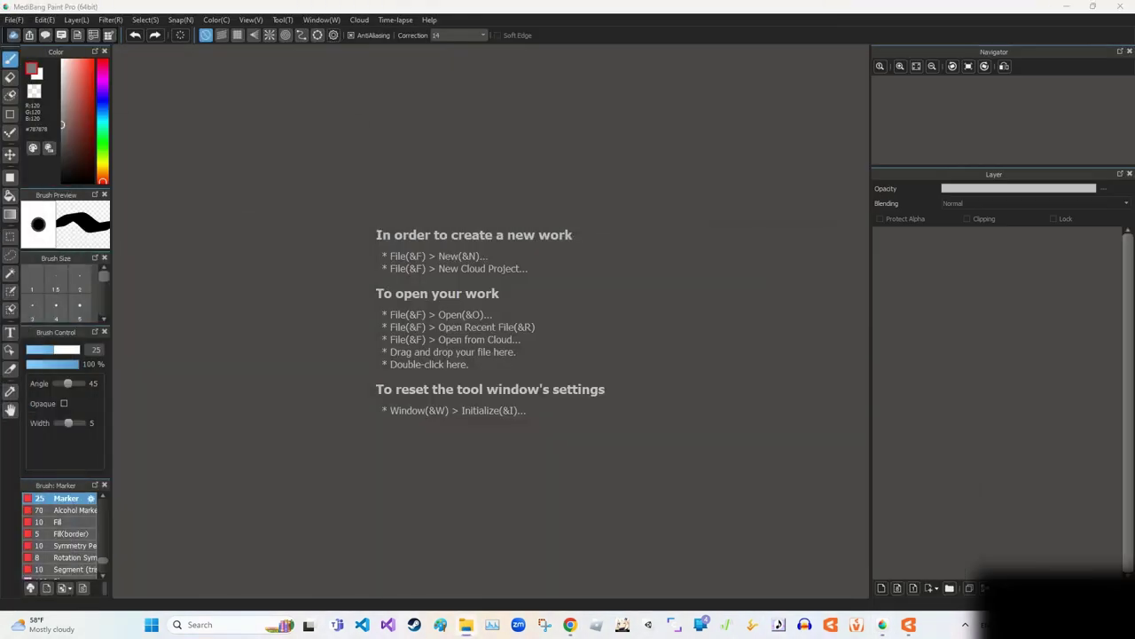
# Step: Switch to MediBang Paint Pro and open the layered artwork aventurine.psd
pyautogui.scroll(-3, 745, 238)
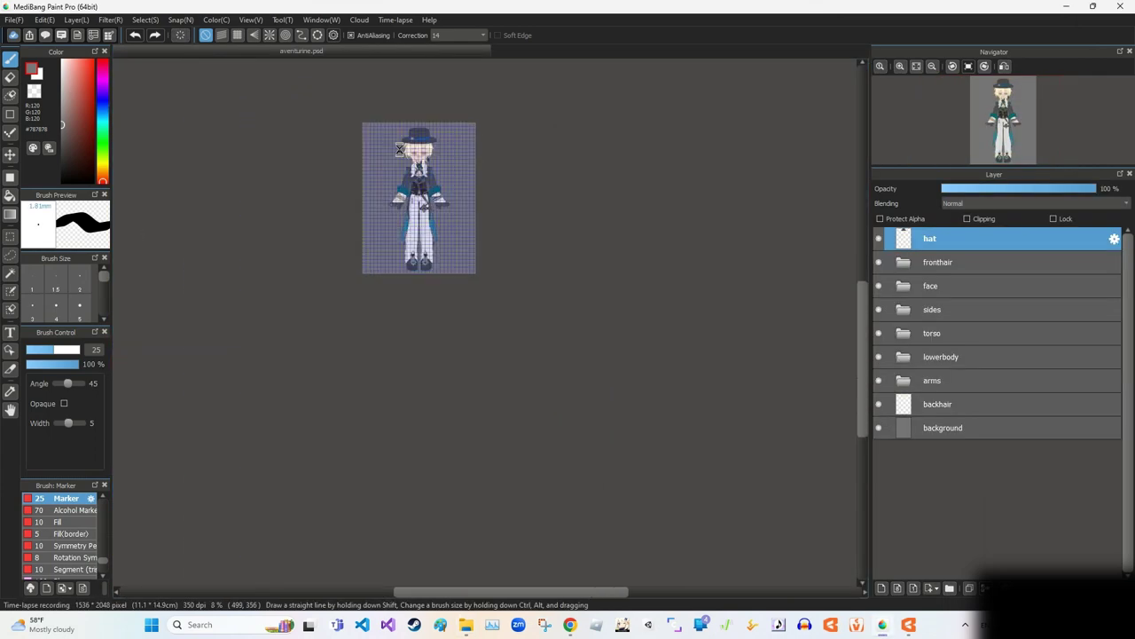
# Step: Add a new layer above topmouth inside the mouth subfolder of the face folder, keeping its effect as None
pyautogui.scroll(10, 745, 238)
pyautogui.click(903, 286)
pyautogui.click(915, 379)
pyautogui.click(962, 404)
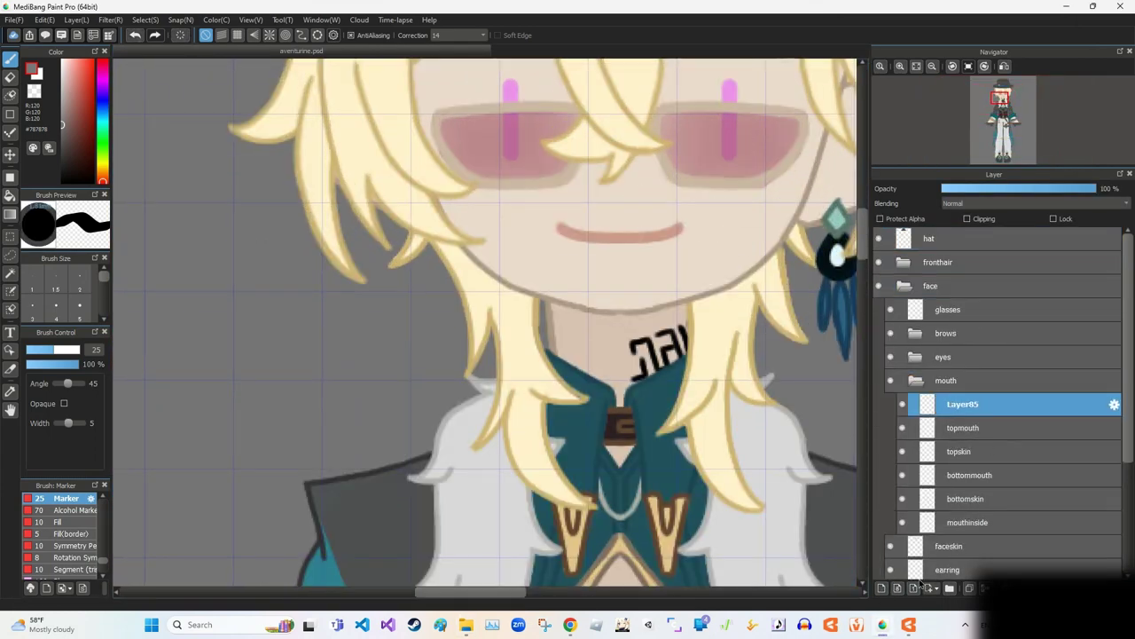
pyautogui.rightClick(957, 405)
pyautogui.press('Escape')
pyautogui.click(1114, 404)
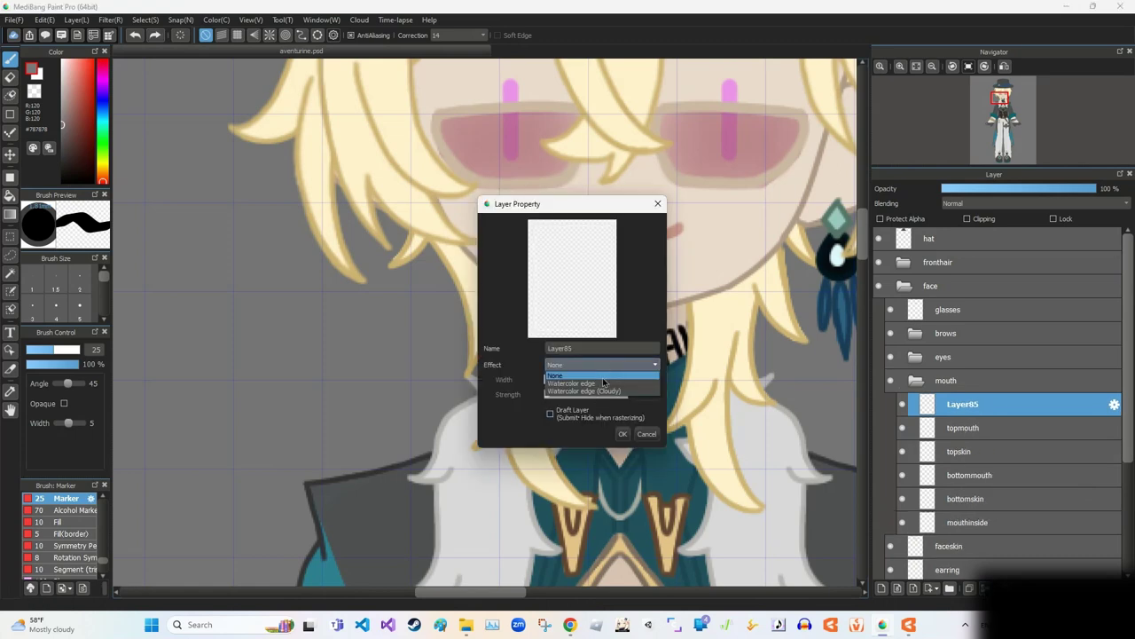
pyautogui.click(624, 434)
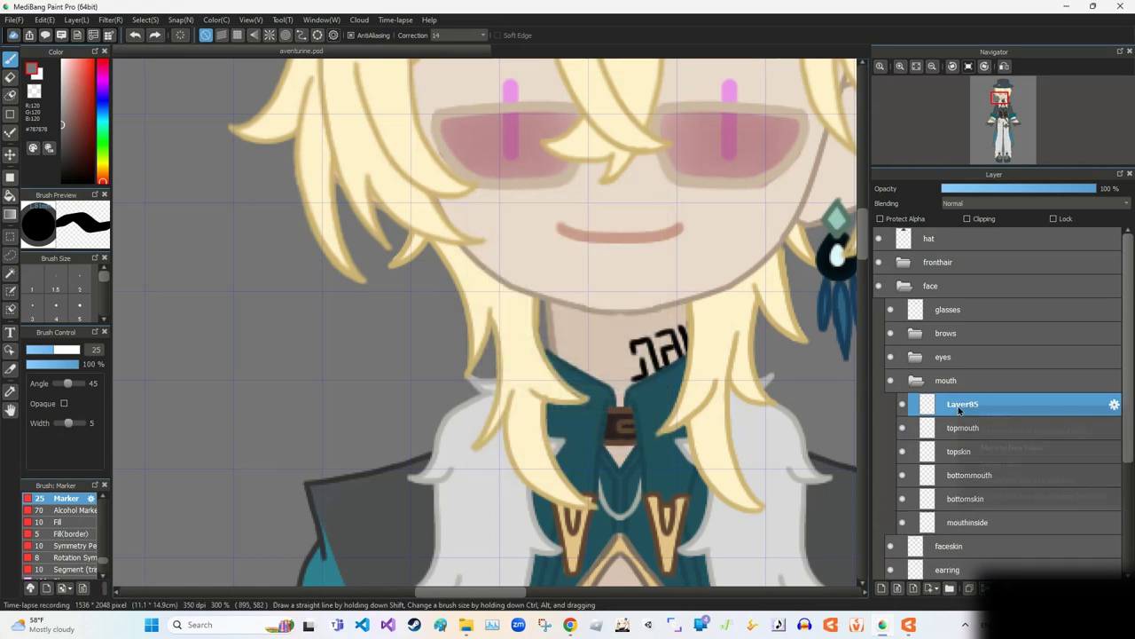
# Step: Clip the new layer to topmouth and paint the lip line dark red #843748
pyautogui.click(969, 218)
pyautogui.click(901, 451)
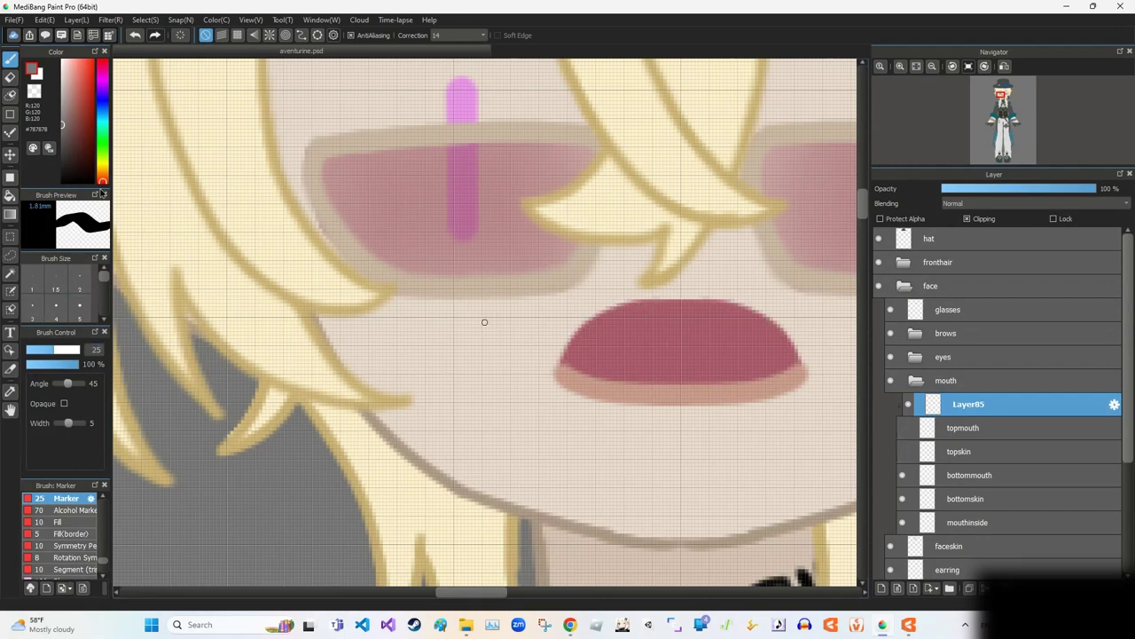
pyautogui.click(34, 148)
pyautogui.click(768, 295)
pyautogui.click(9, 58)
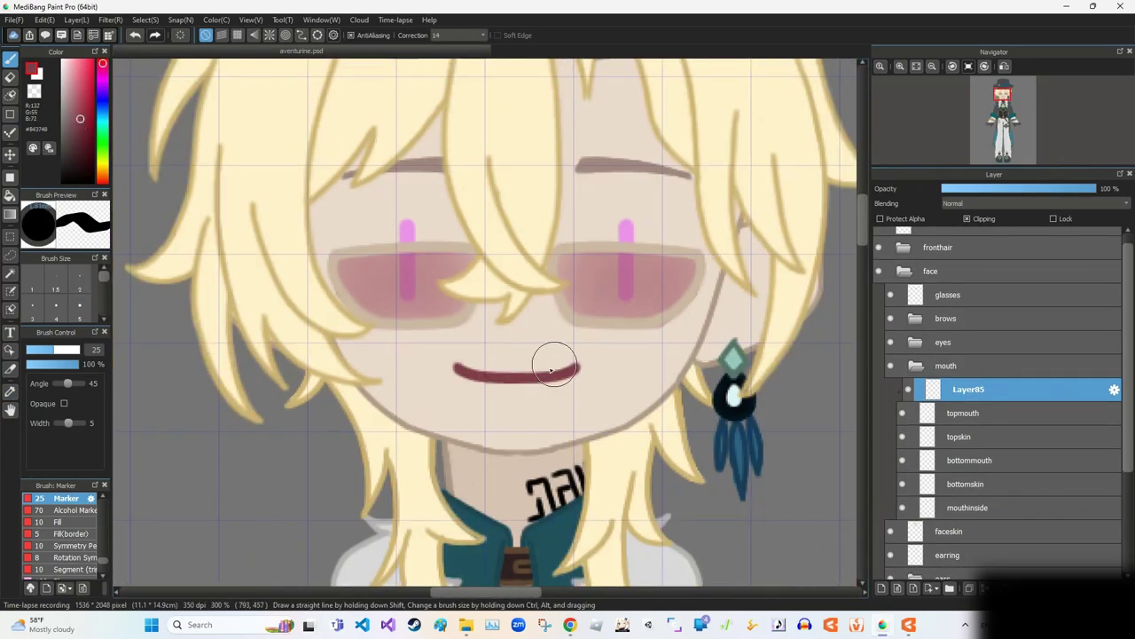
# Step: Group the clipped colour layer and topmouth in a new folder named topmouth inside the mouth folder
pyautogui.keyDown('ctrl'); pyautogui.click(983, 414); pyautogui.keyUp('ctrl')
pyautogui.hotkey('ctrl', 'g')
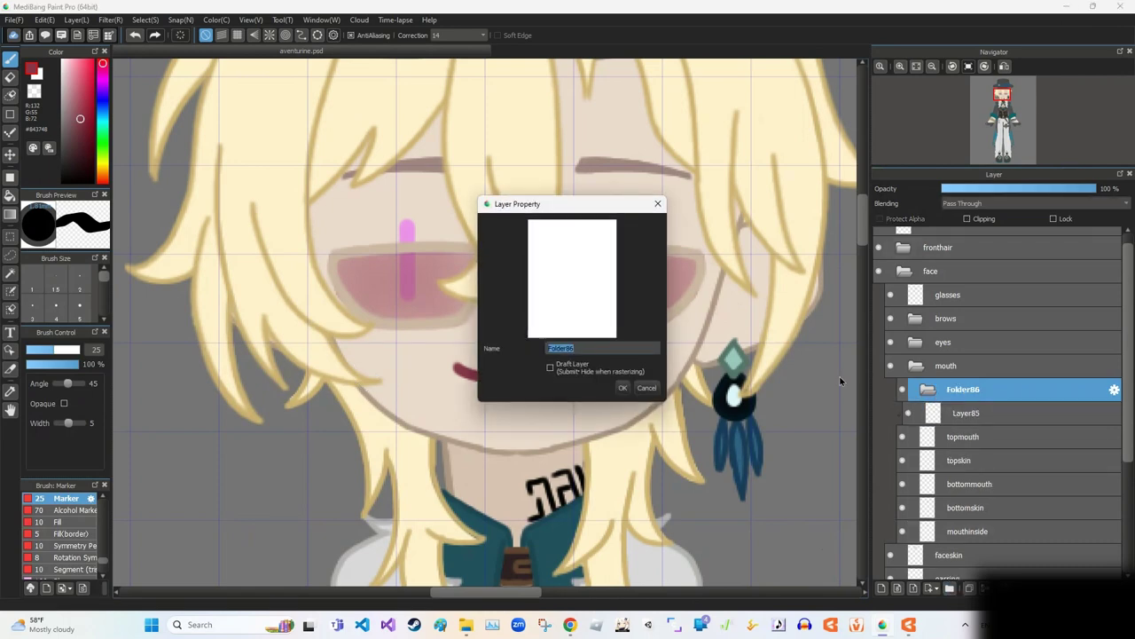
pyautogui.press('Return')
pyautogui.moveTo(950, 438); pyautogui.dragTo(971, 406)
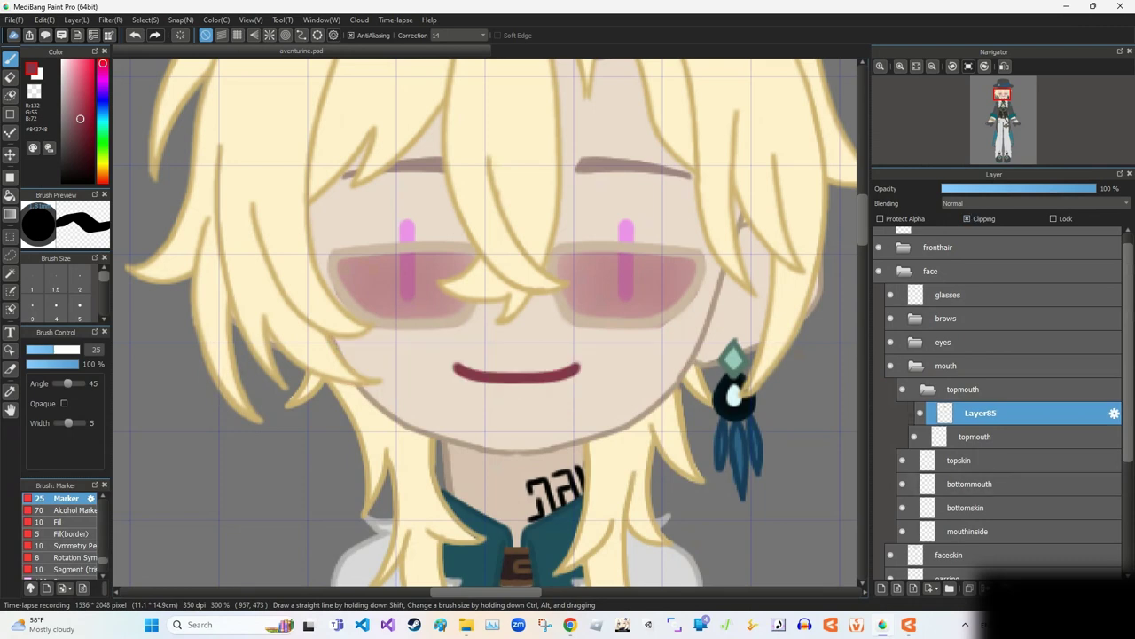
# Step: Flatten the topmouth folder into a single topmouth layer
pyautogui.doubleClick(1021, 391)
pyautogui.press('Escape')
pyautogui.doubleClick(985, 417)
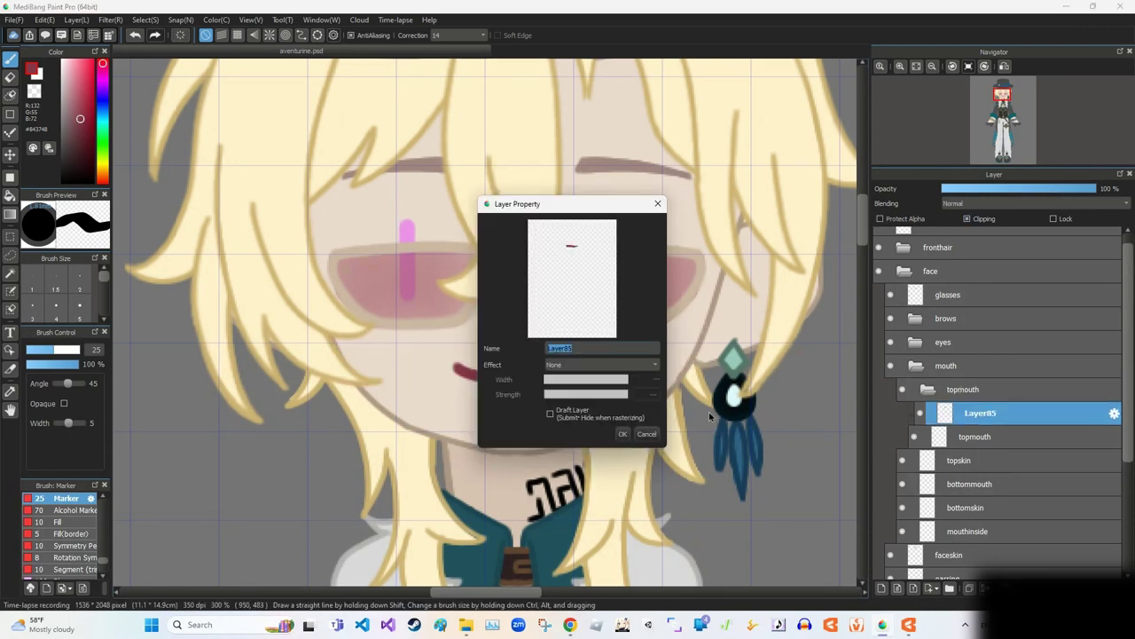
pyautogui.press('Escape')
pyautogui.rightClick(985, 417)
pyautogui.click(1018, 433)
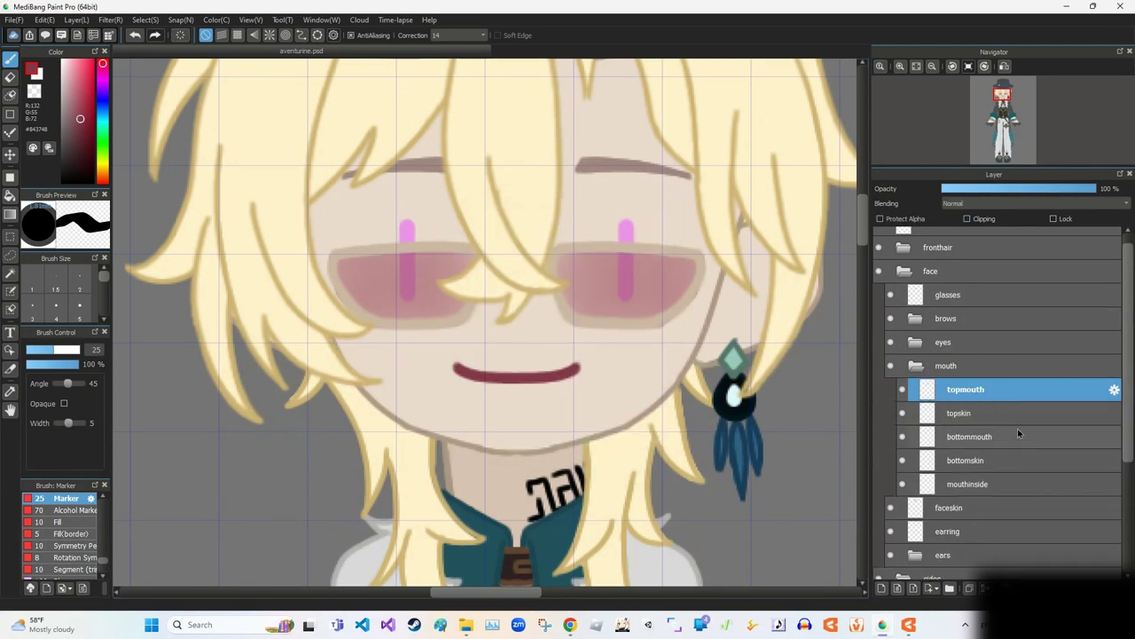
# Step: Delete the old bottommouth layer, rename Layer88 as bottommouth and place it between topskin and bottomskin
pyautogui.click(995, 454)
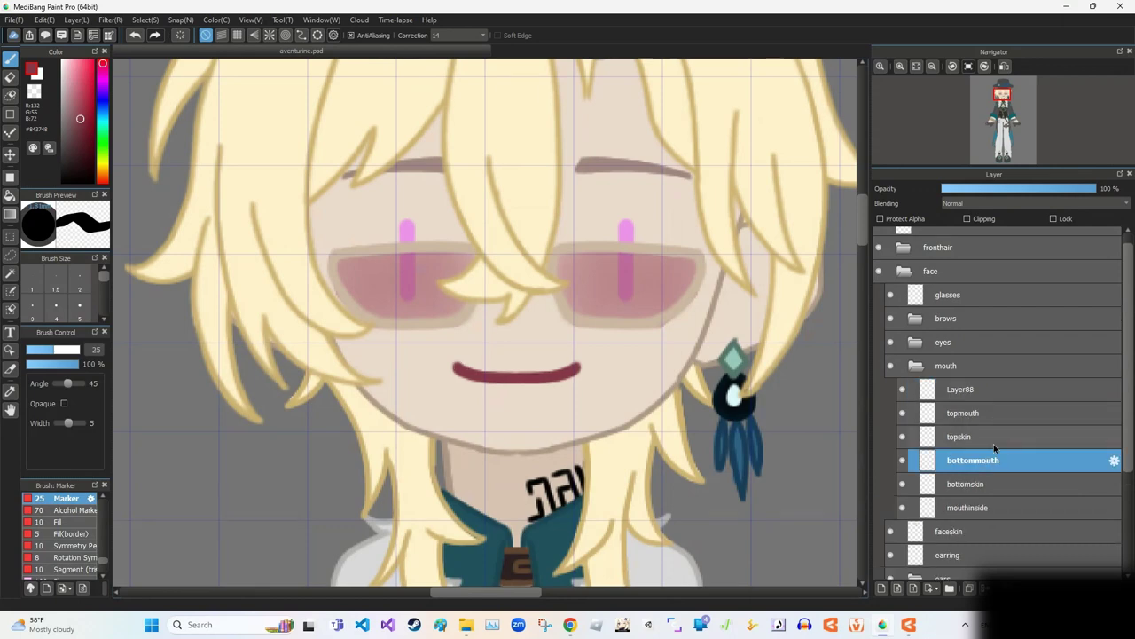
pyautogui.press('Delete')
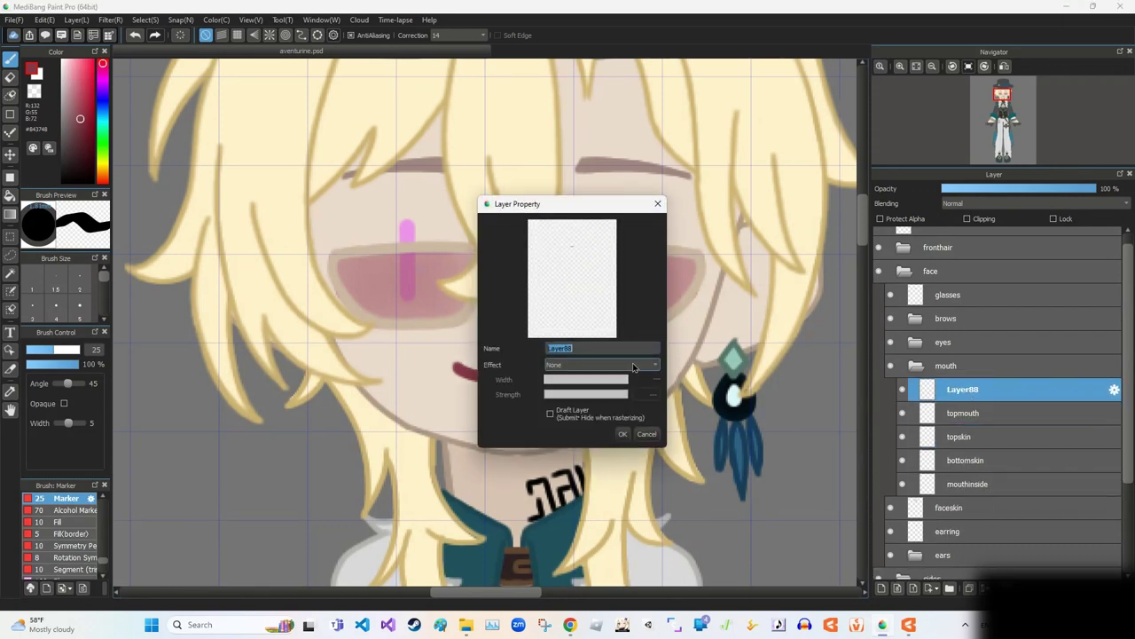
pyautogui.press('Return')
pyautogui.moveTo(962, 388); pyautogui.dragTo(961, 444)
pyautogui.scroll(2, 798, 372)
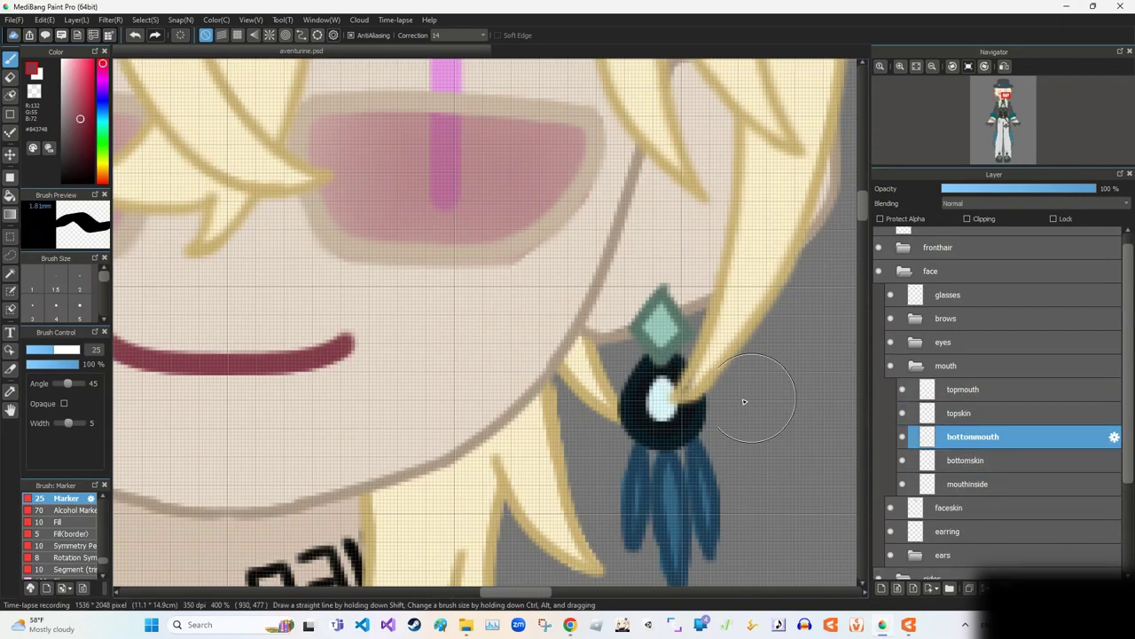
# Step: Switch to Live2D Cubism Editor, re-import the edited aventurine.psd into the model and delete the unused source image
pyautogui.scroll(-4, 278, 117)
pyautogui.scroll(-1, 291, 345)
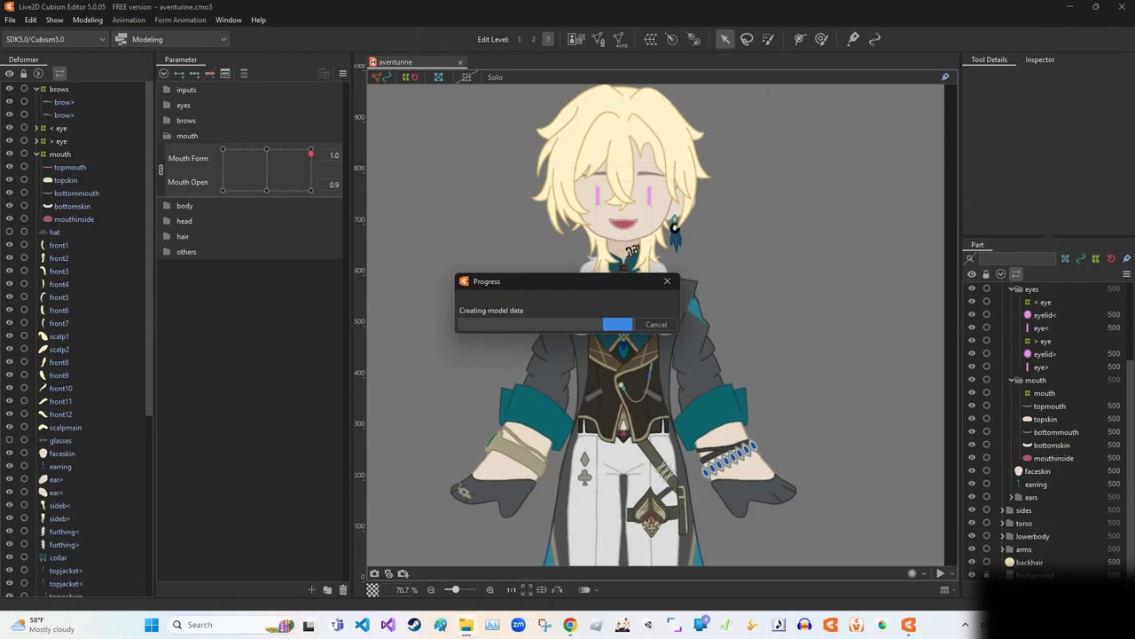
pyautogui.press('Return')
pyautogui.press('Return')
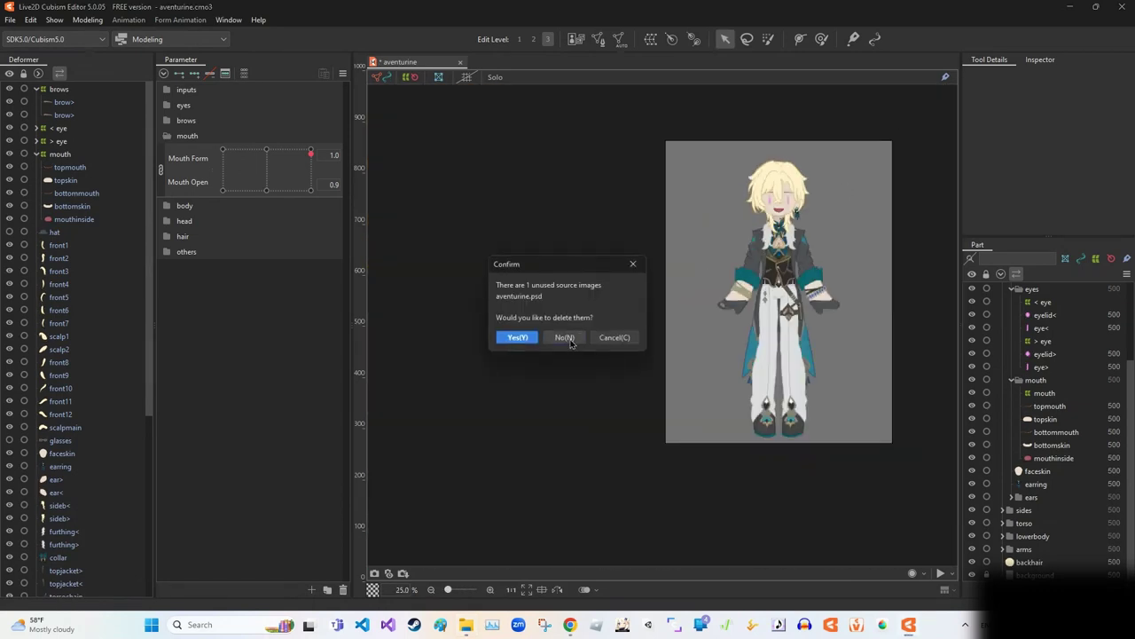
pyautogui.click(522, 335)
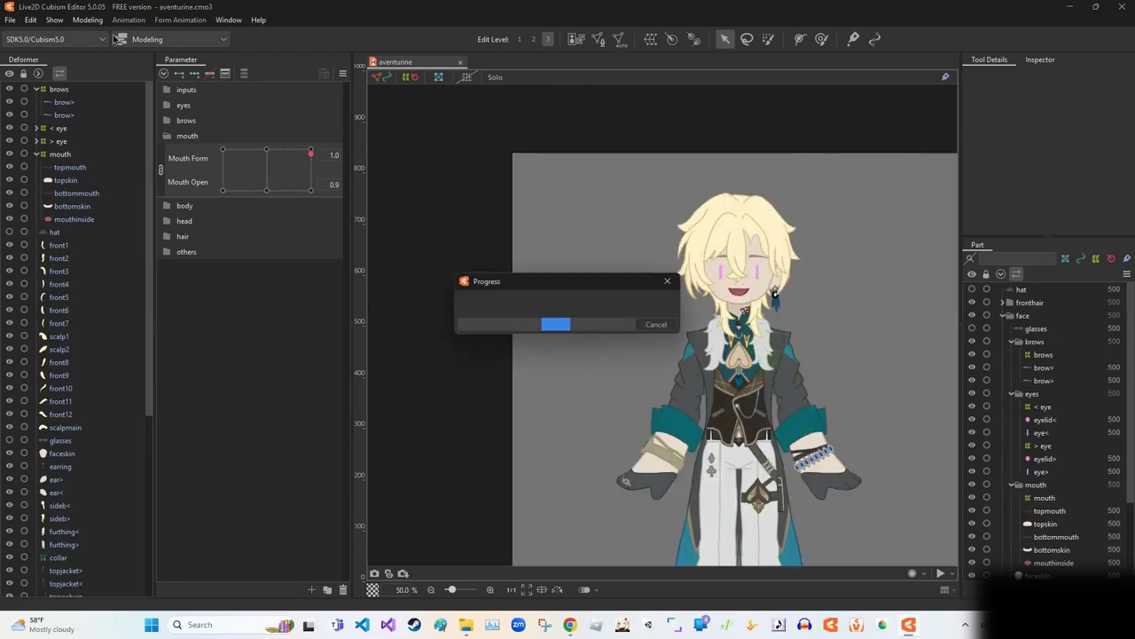
# Step: Preview the recoloured mouth up close in Physics Settings with the Posing pattern
pyautogui.click(88, 20)
pyautogui.click(111, 264)
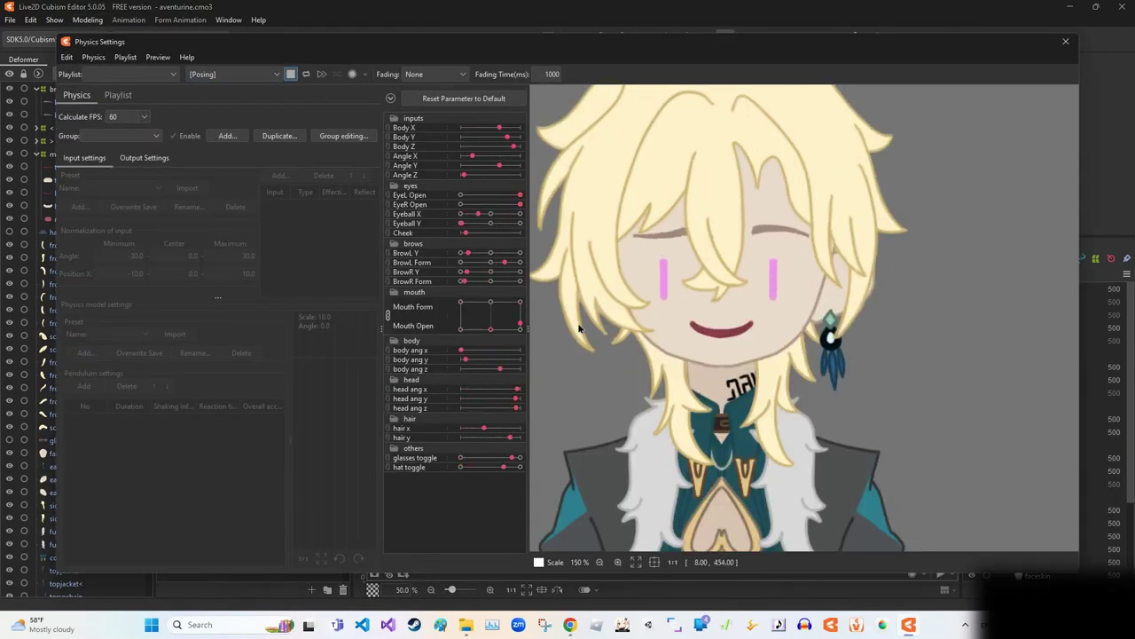
pyautogui.scroll(-5, 993, 405)
pyautogui.scroll(7, 993, 406)
# Step: Review the random pose and cursor tracking settings of the preview, watch the Posing motion on the figure and close Physics Settings
pyautogui.click(158, 57)
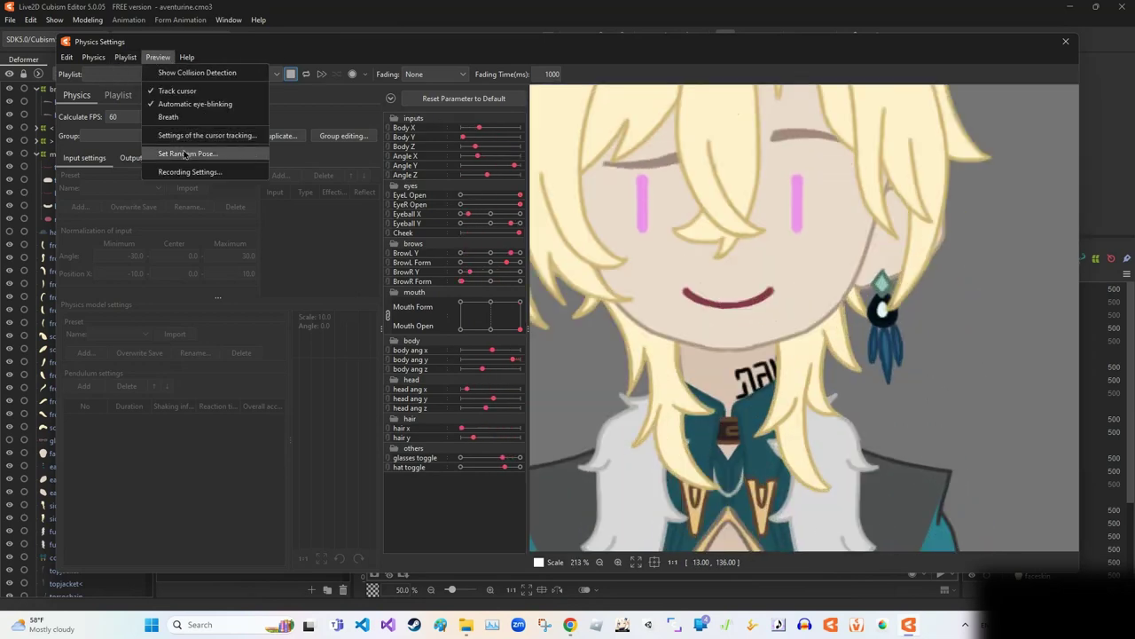
pyautogui.click(185, 153)
pyautogui.click(674, 107)
pyautogui.scroll(-5, 919, 107)
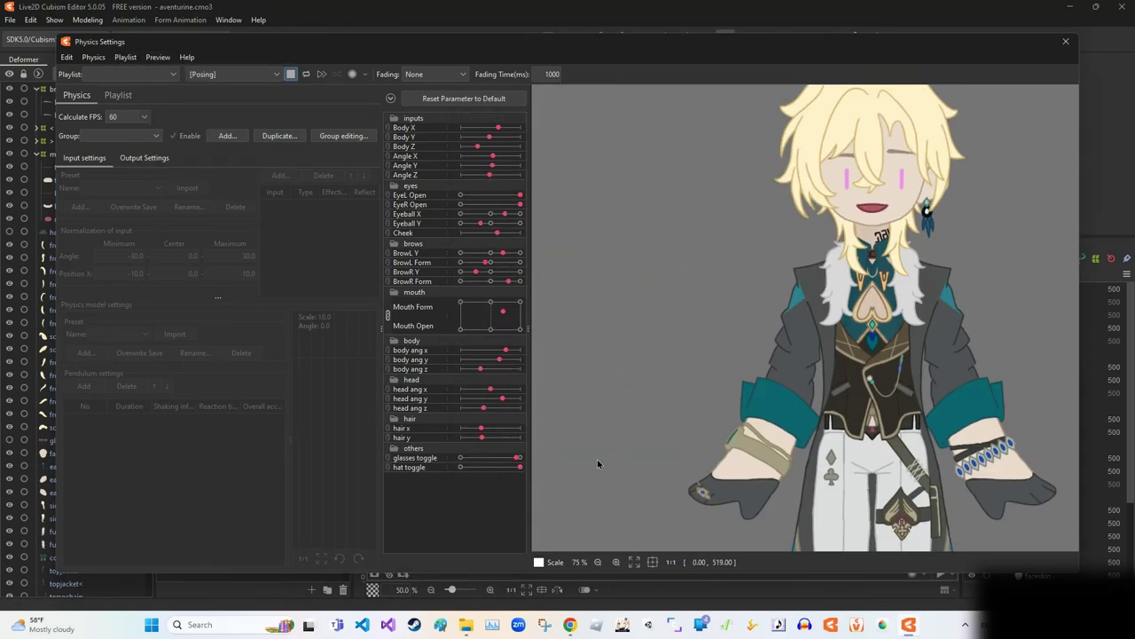
pyautogui.click(158, 56)
pyautogui.click(188, 135)
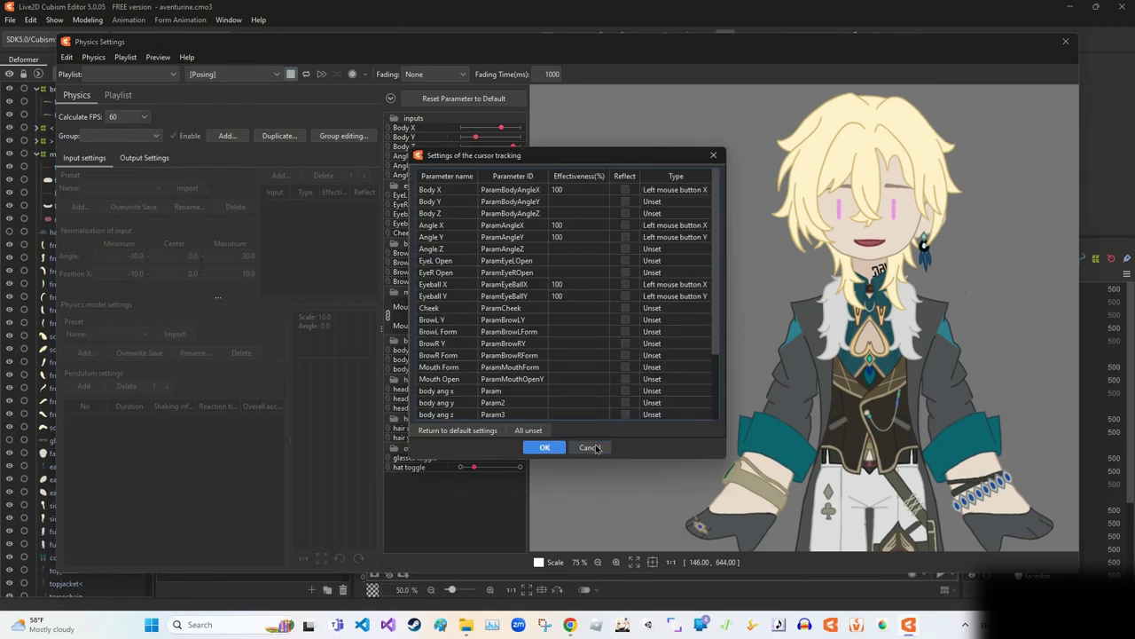
pyautogui.press('Escape')
pyautogui.click(158, 57)
pyautogui.click(184, 153)
pyautogui.press('Escape')
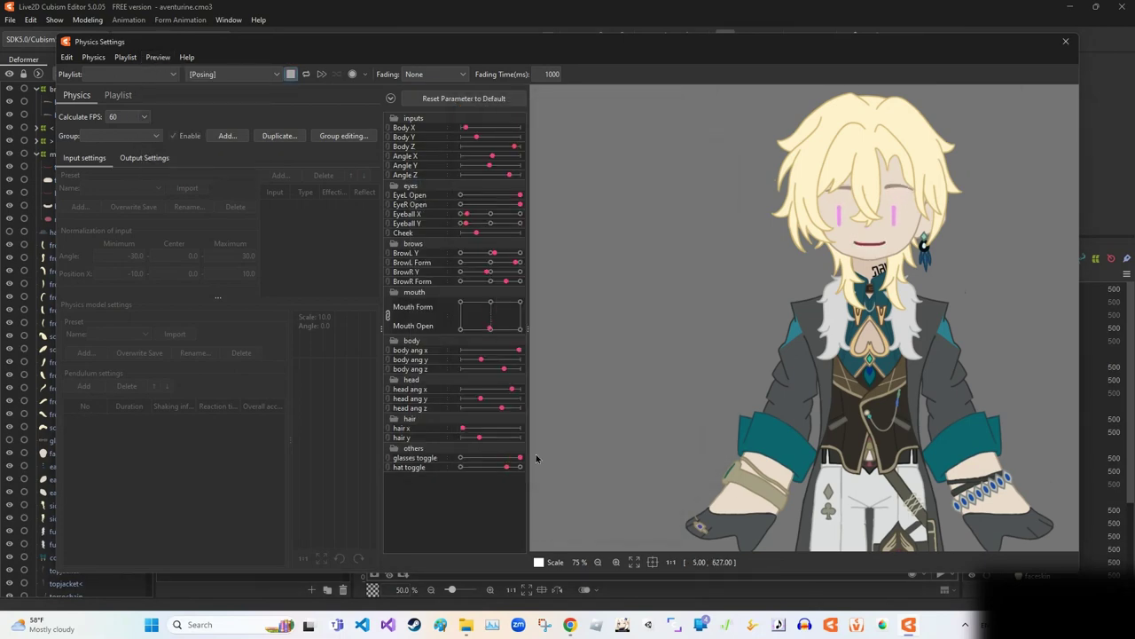
pyautogui.click(1066, 41)
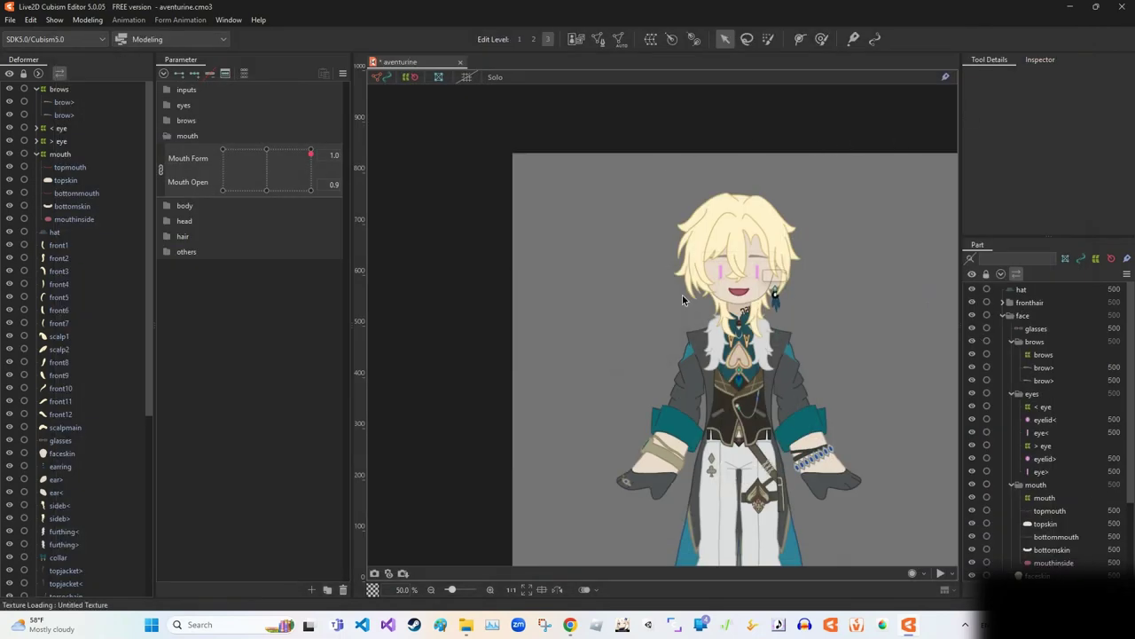
# Step: Reopen Physics Settings to check the face in the Posing preview again and close it
pyautogui.click(87, 20)
pyautogui.click(106, 109)
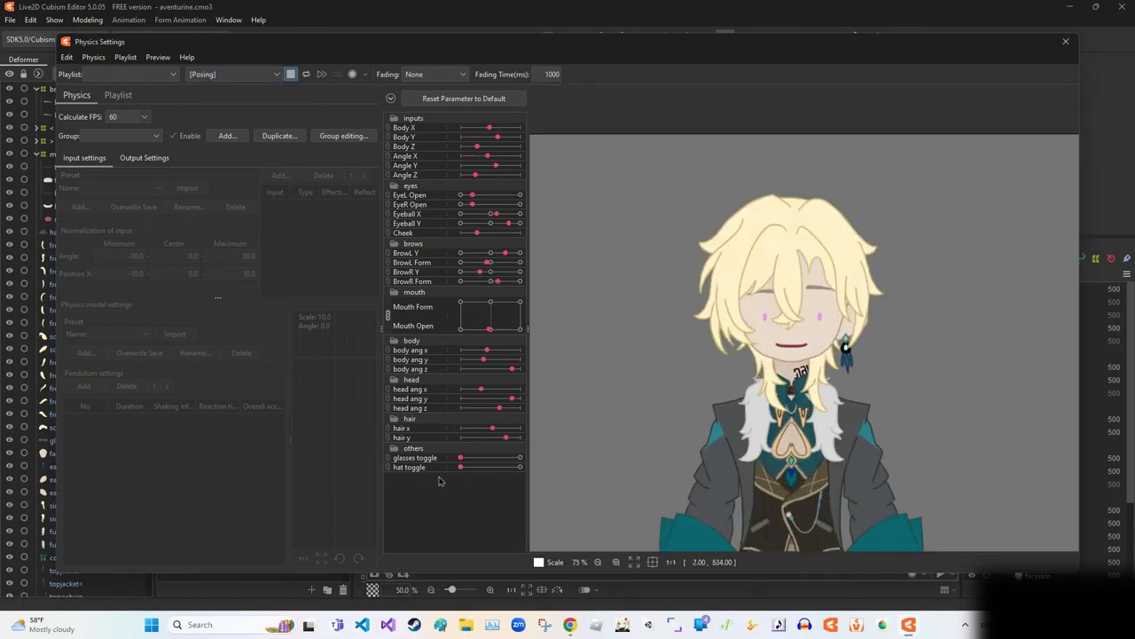
pyautogui.press('Escape')
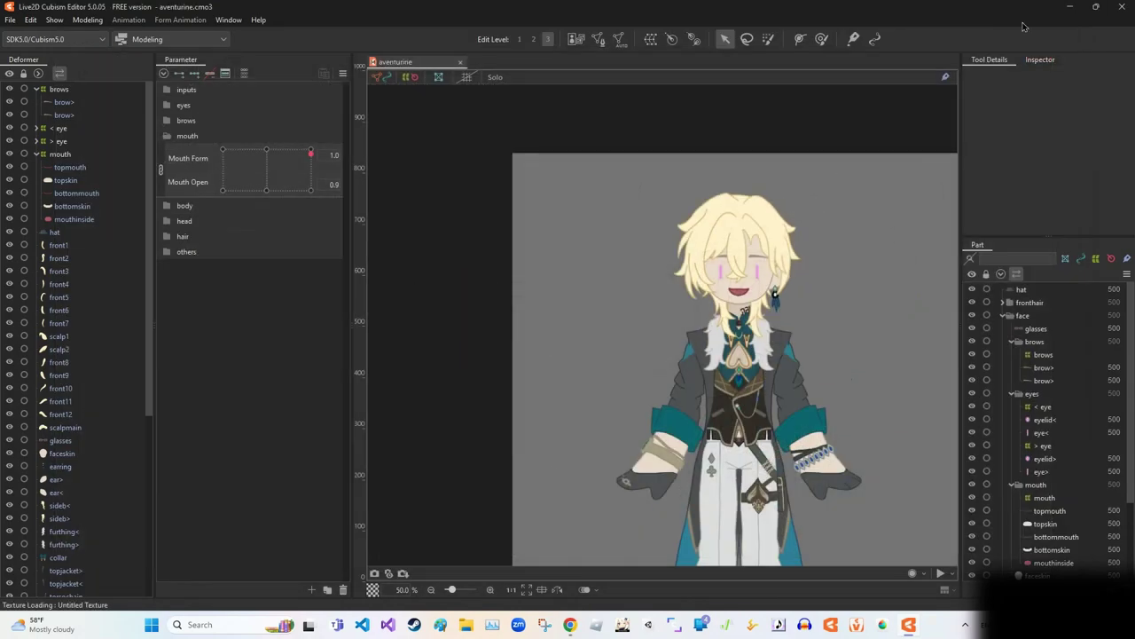